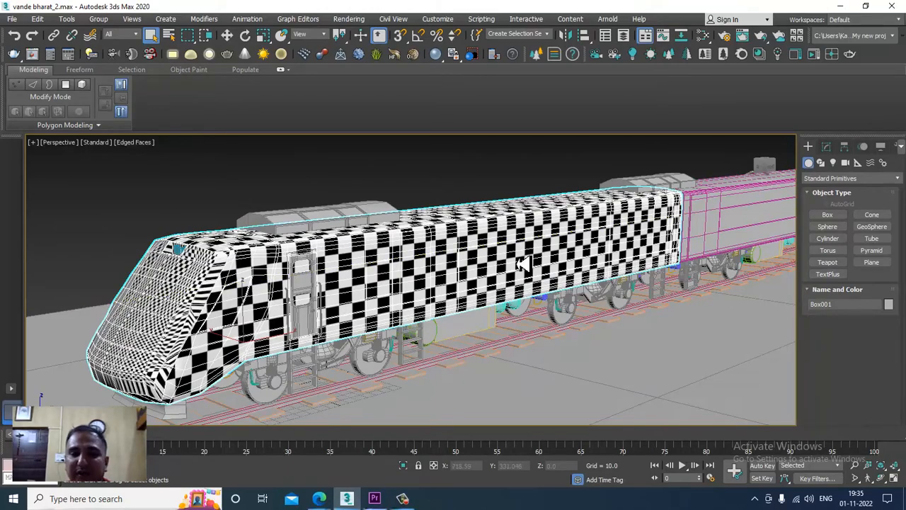
Open the UV editor from the Unwrap UVW modifier on the train's front car body
middle_click_drag(577, 220, 631, 262, "alt")
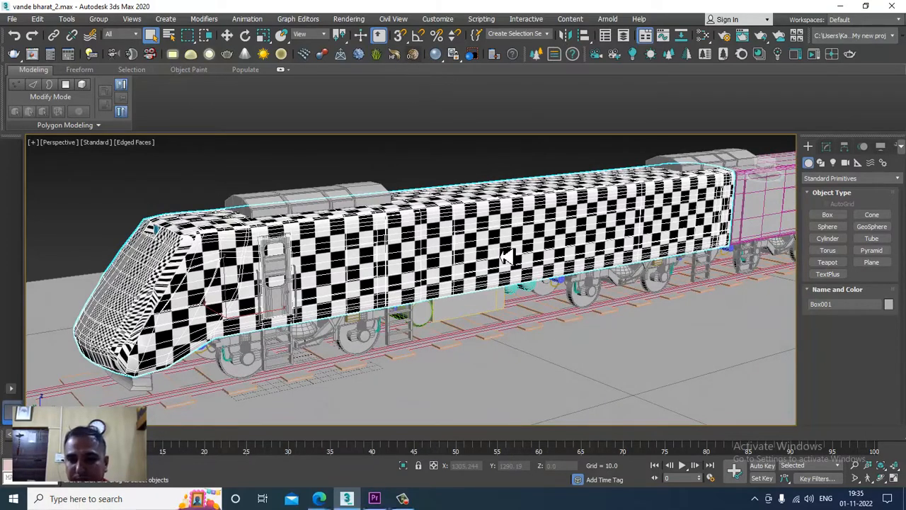
middle_click_drag(498, 271, 520, 243, "alt")
key("w")
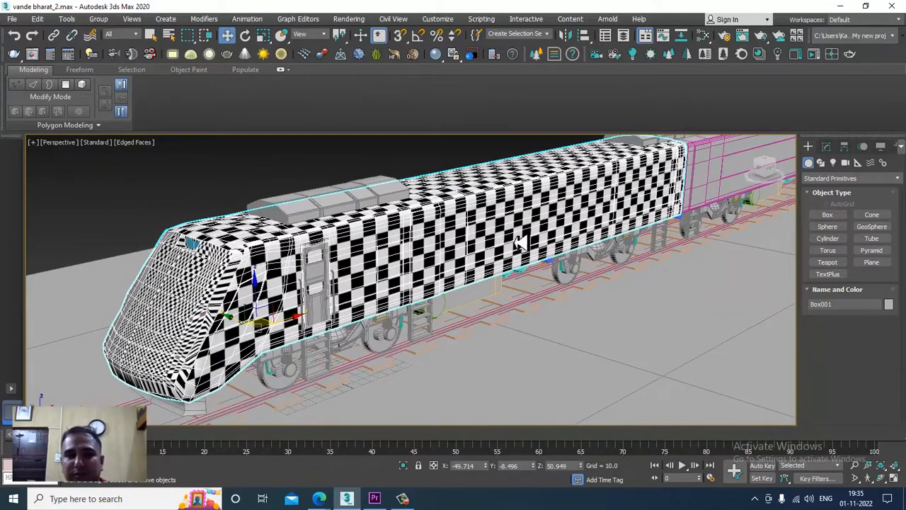
left_click(350, 19)
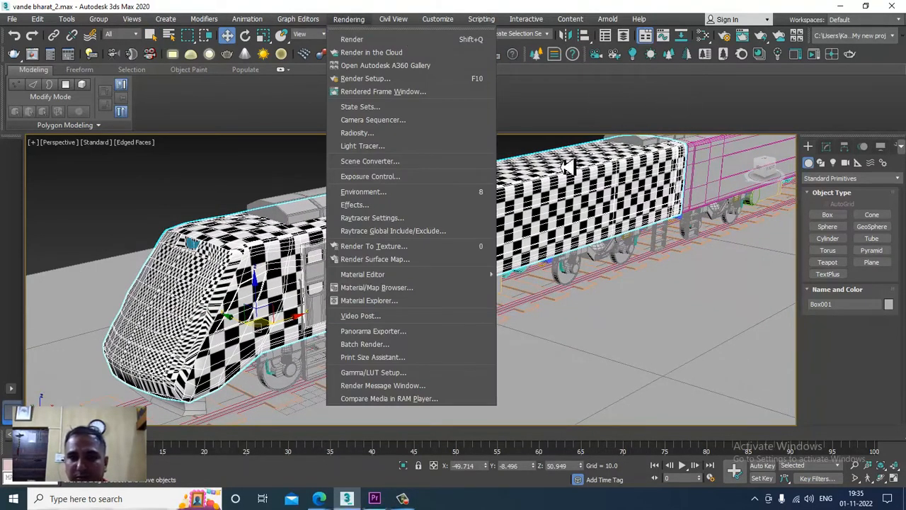
left_click(546, 151)
left_click(826, 146)
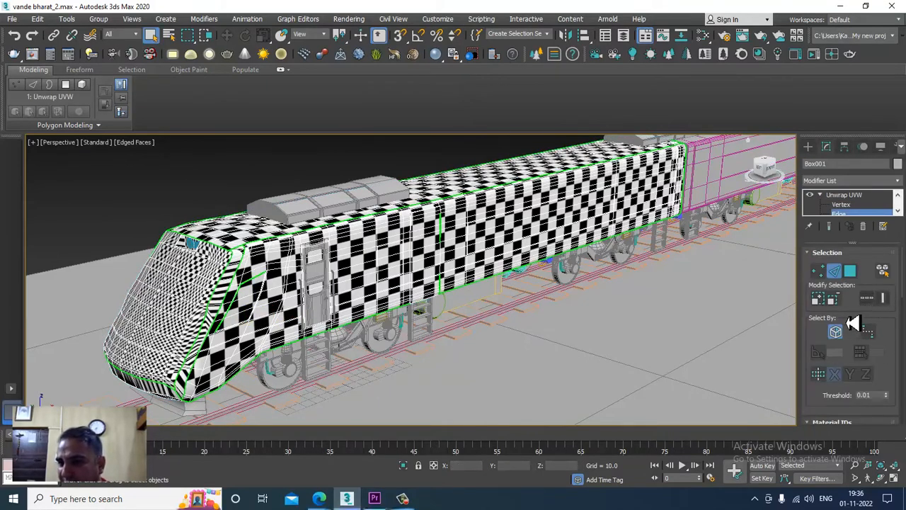
scroll(853, 326, "down", 5)
left_click(873, 359)
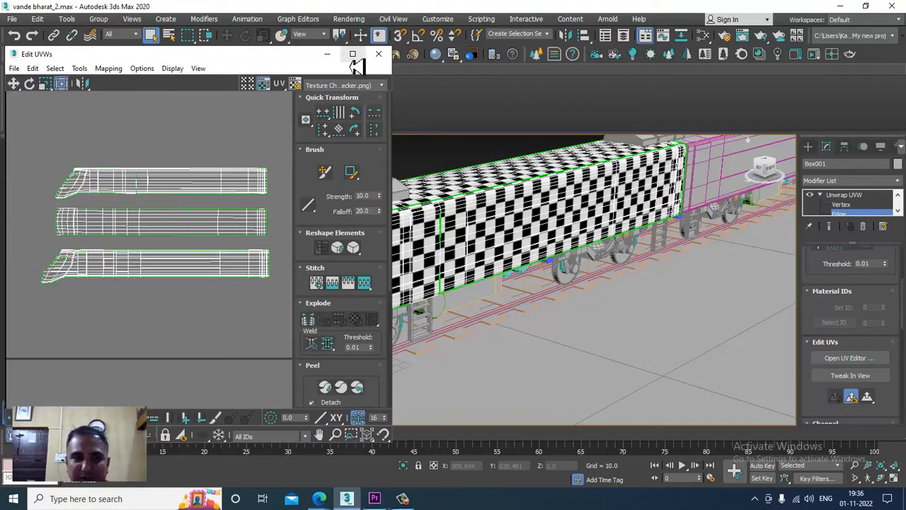
Examine the body's UV shells and move the UV editor window clear of the train's nose
scroll(121, 244, "down", 2)
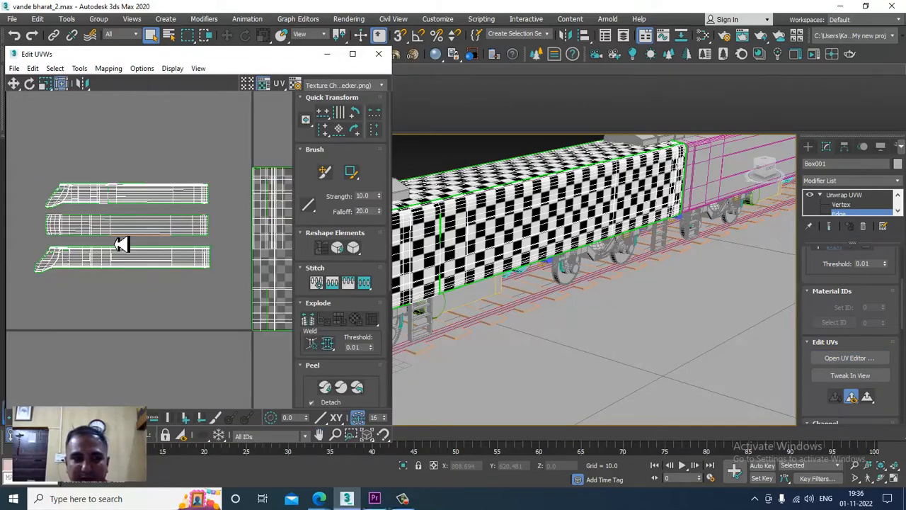
left_click_drag(243, 310, 245, 309)
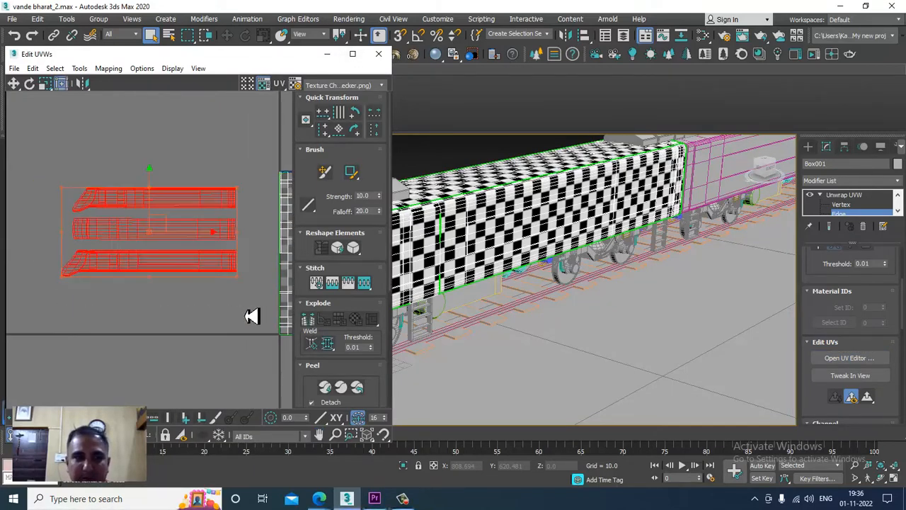
left_click(204, 322)
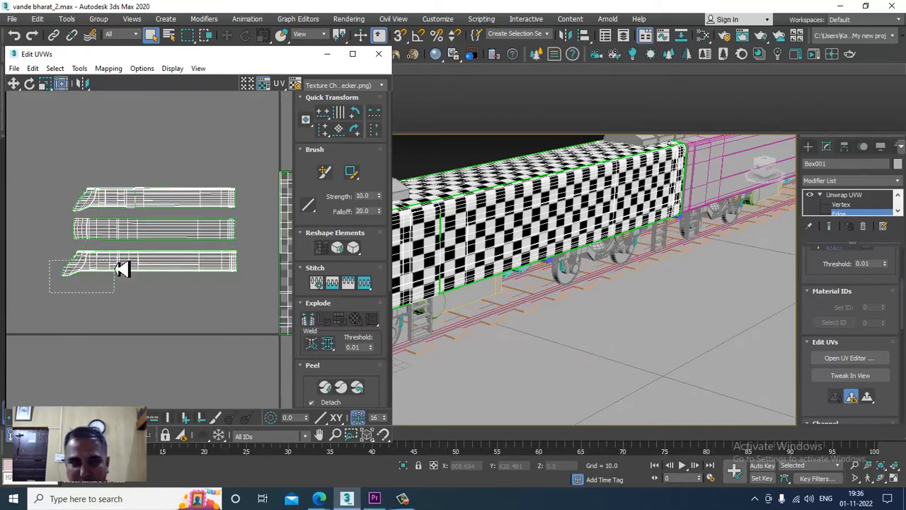
scroll(178, 276, "up", 3)
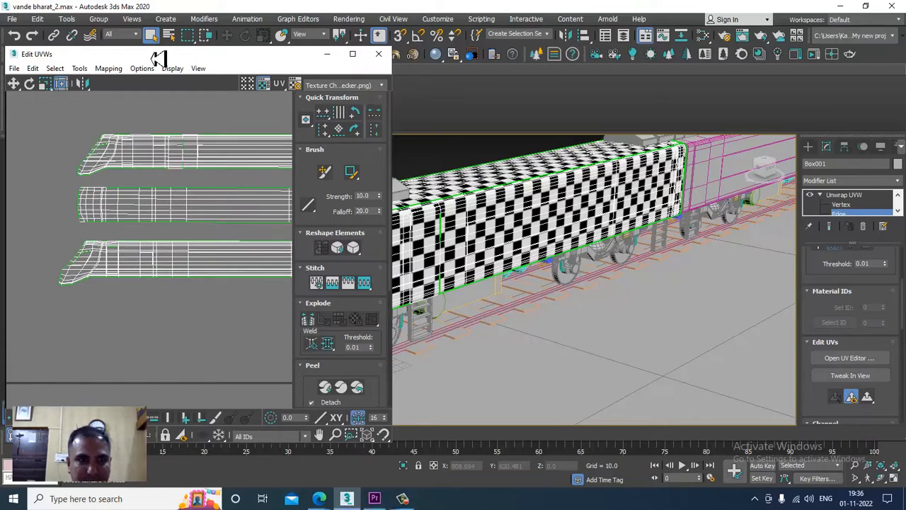
left_click_drag(157, 59, 637, 114)
scroll(631, 324, "up", 4)
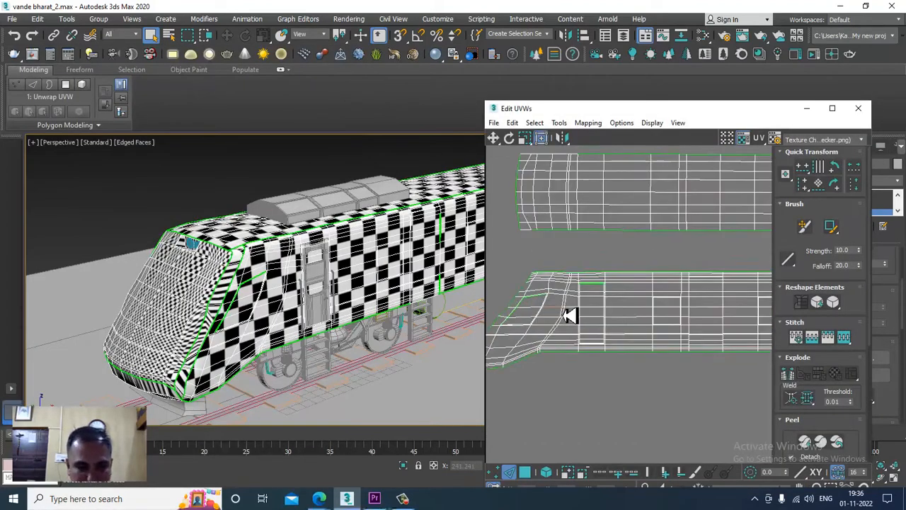
middle_click_drag(564, 316, 599, 315)
Select edges at the nose end of the side UV shells in edge mode to locate them on the train
key("2")
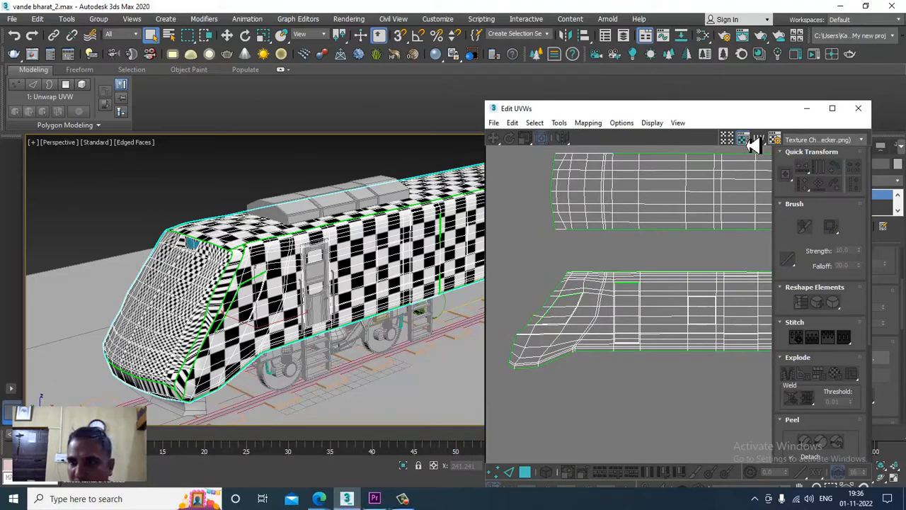
left_click_drag(732, 120, 659, 249)
left_click(845, 214)
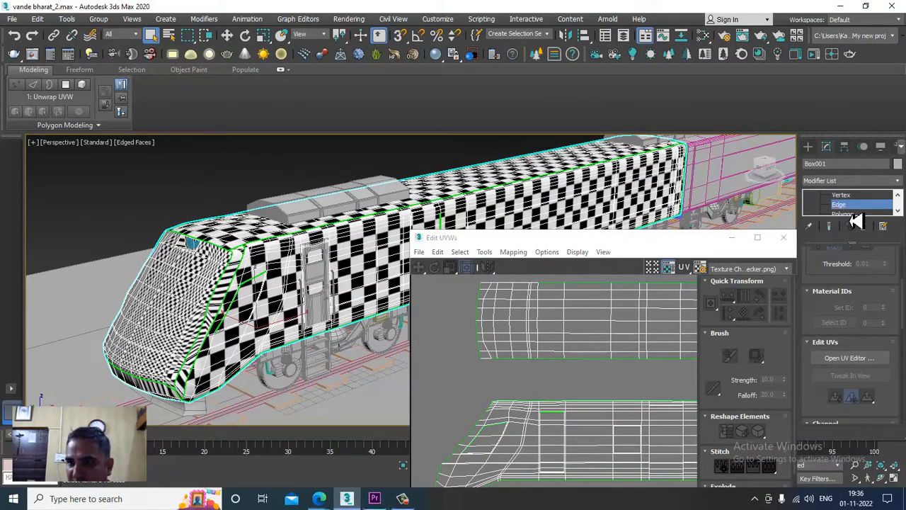
left_click(491, 444)
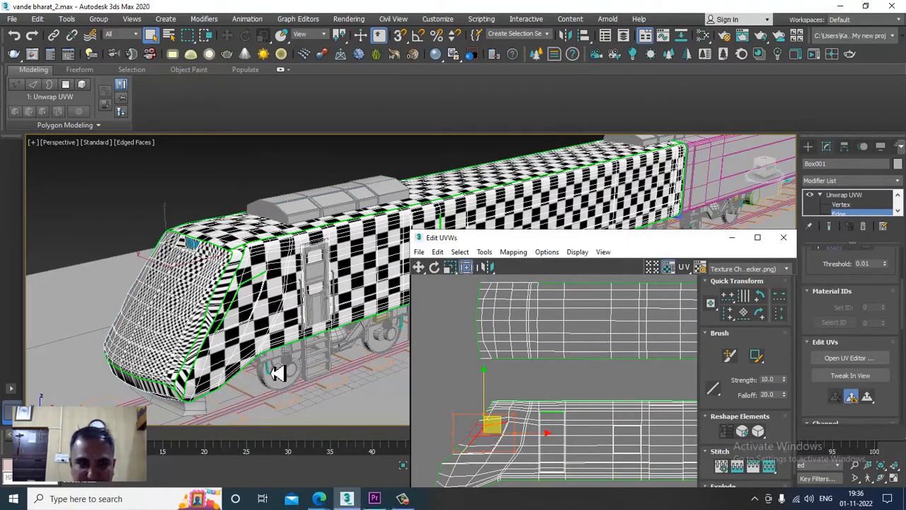
mouse_move(201, 303)
middle_mouse_down("alt")
mouse_move(330, 308)
mouse_move(193, 310)
middle_mouse_up("alt")
scroll(533, 354, "down", 2)
middle_click_drag(537, 325, 500, 378)
left_click(472, 318)
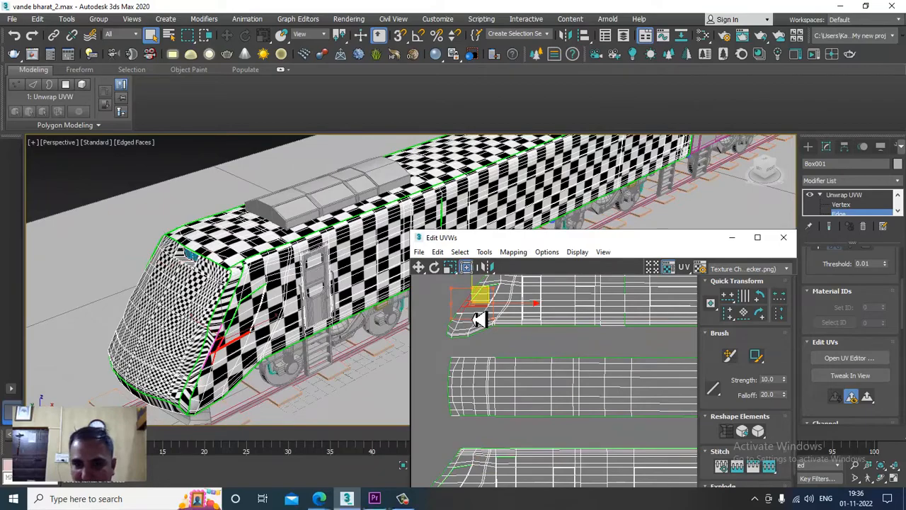
Minimize the UV editor and select the polygons around the train's sloped nose in polygon mode
left_click(732, 240)
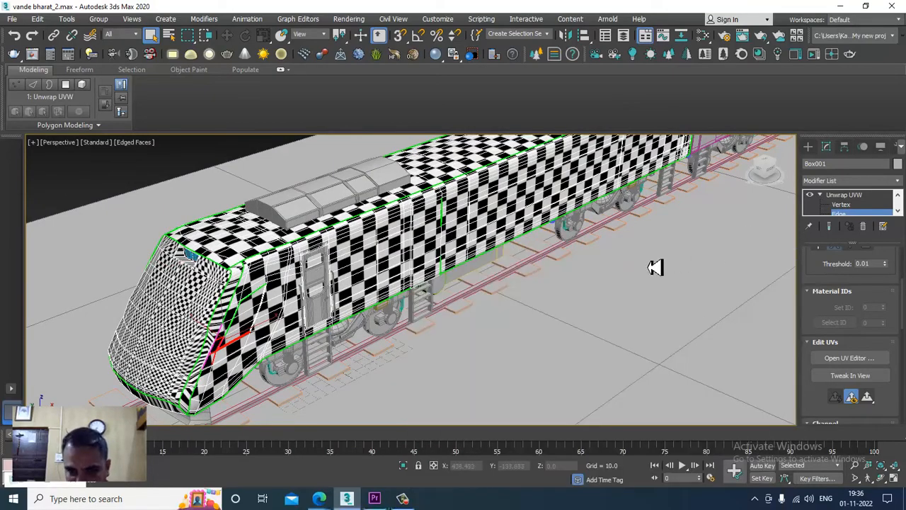
scroll(457, 302, "up", 5)
middle_click_drag(239, 347, 494, 286)
scroll(515, 284, "up", 3)
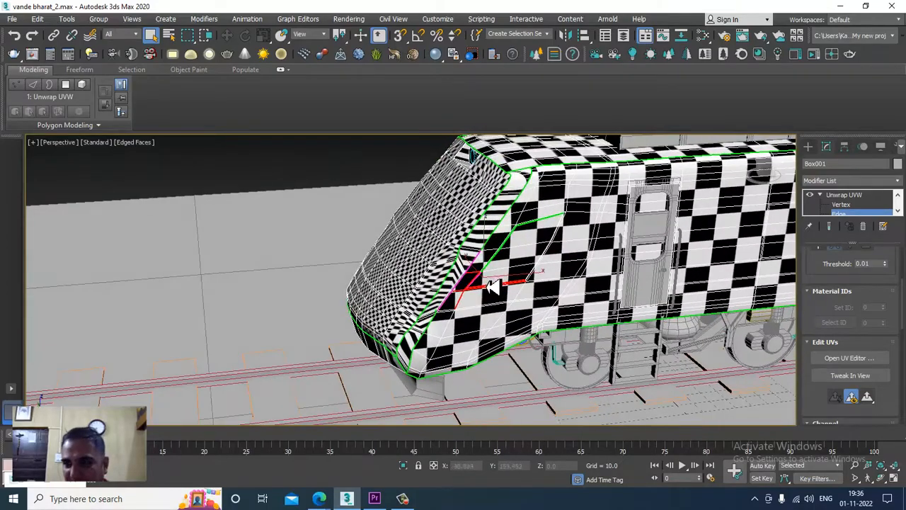
left_click(897, 214)
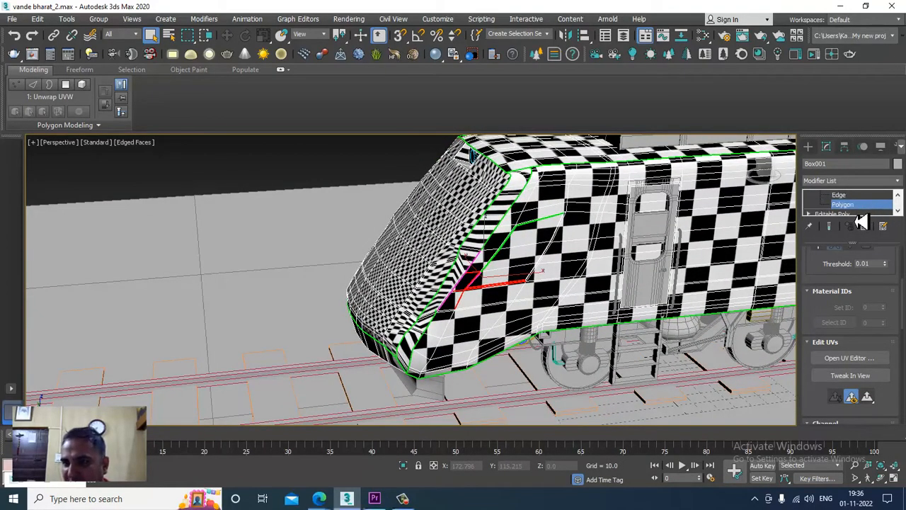
scroll(495, 283, "down", 3)
middle_click_drag(549, 281, 515, 273, "alt")
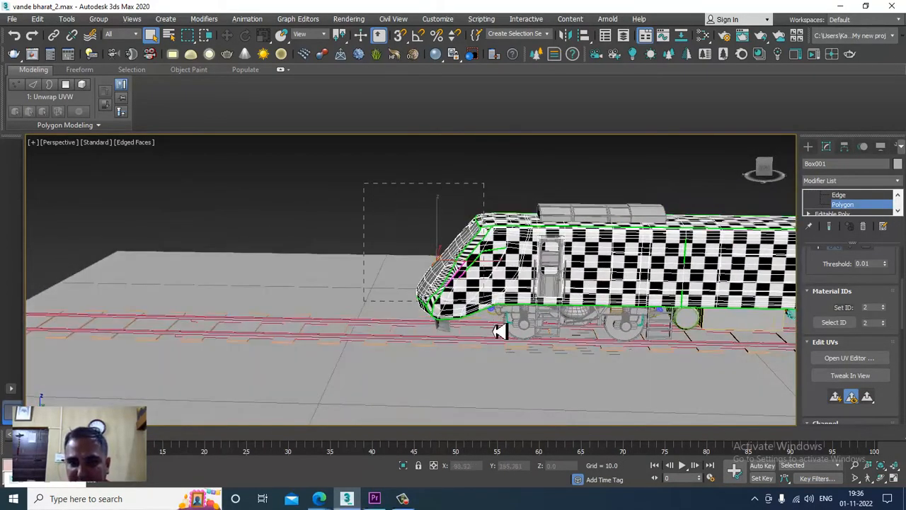
left_click_drag(500, 333, 501, 336)
Use the UV editor to limit the polygon selection to the nose front, excluding the side and roof shells
left_click(48, 484)
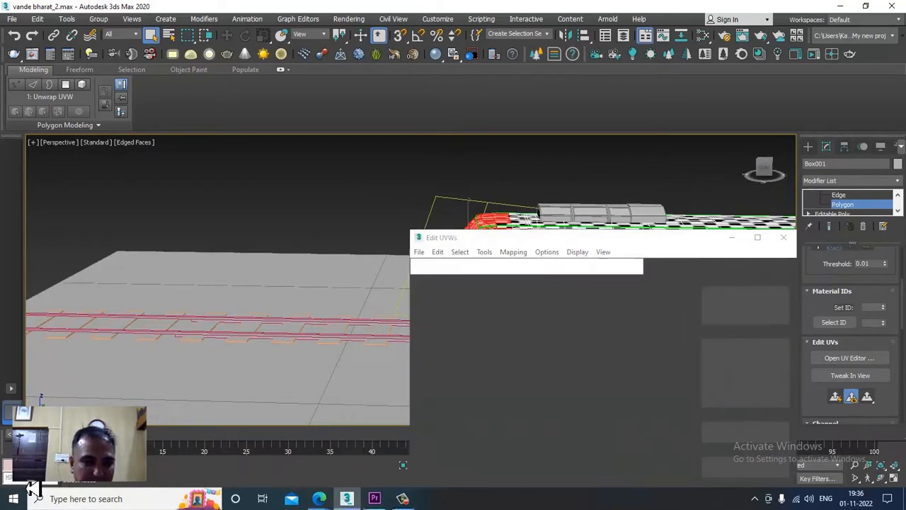
middle_click_drag(571, 364, 535, 370)
scroll(558, 332, "down", 5)
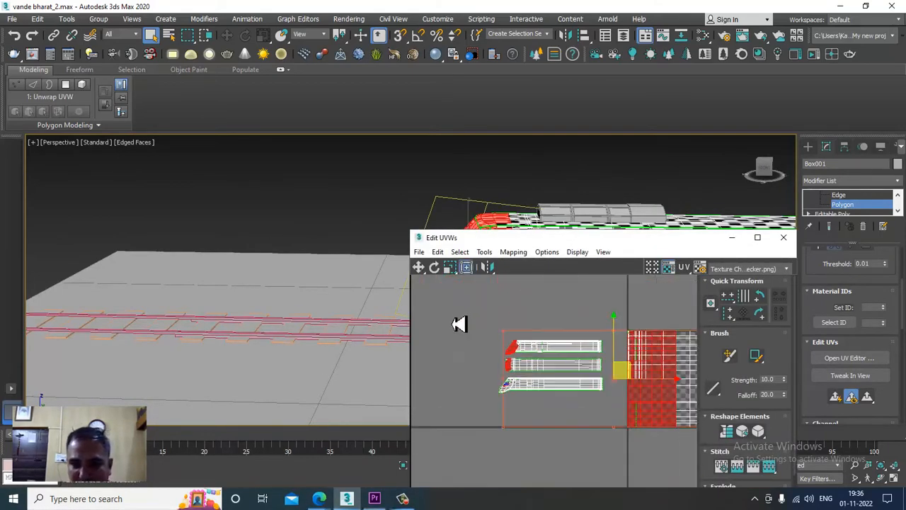
left_click(733, 237)
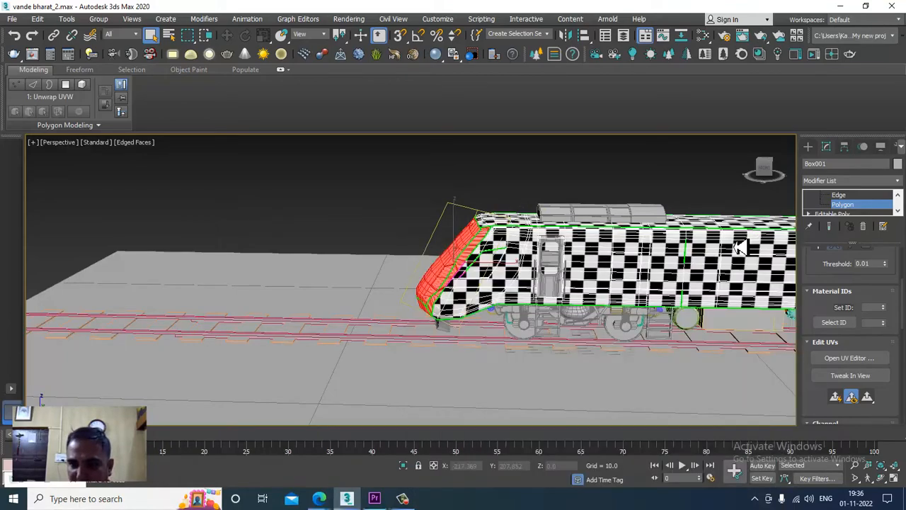
Inspect the nose-front selection in wireframe and shaded display for polygons that are not selected
middle_click_drag(535, 318, 458, 229, "alt")
key("F3")
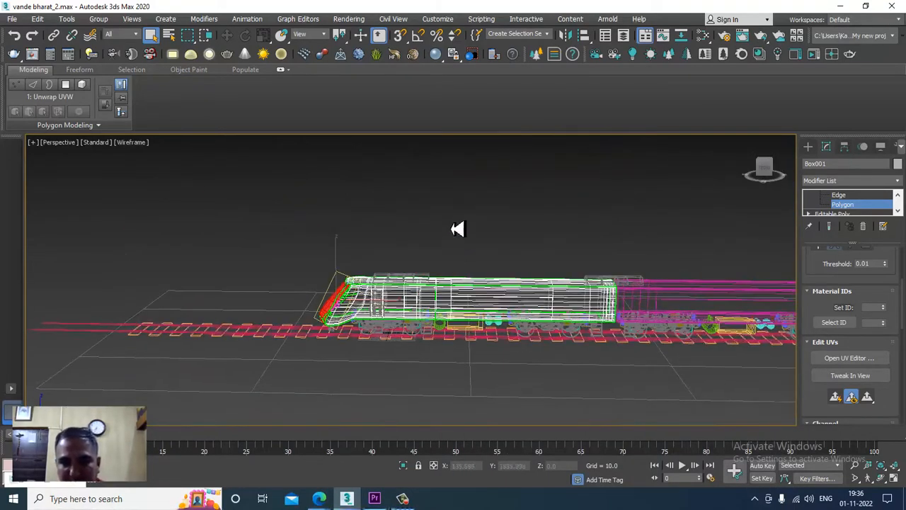
scroll(411, 318, "up", 5)
middle_click_drag(474, 300, 803, 313, "alt")
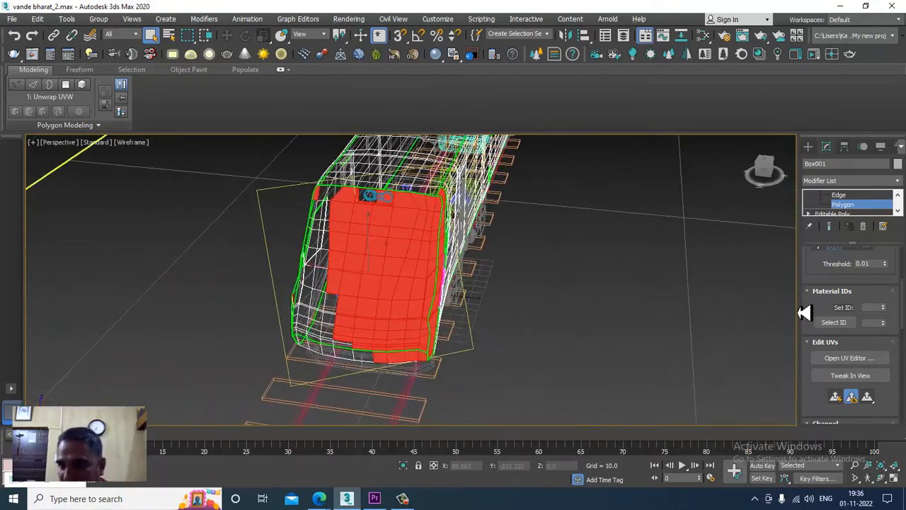
mouse_move(829, 275)
left_mouse_down()
mouse_move(834, 433)
mouse_move(833, 271)
left_mouse_up()
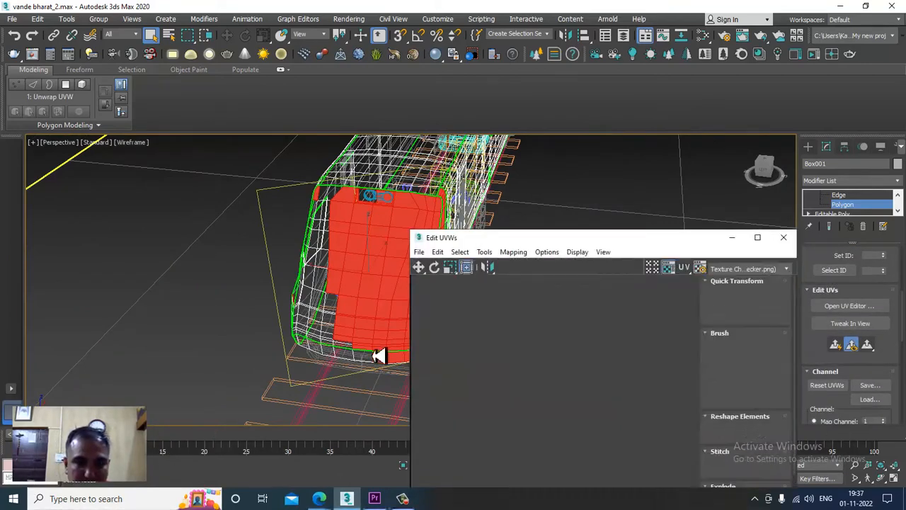
left_click(738, 240)
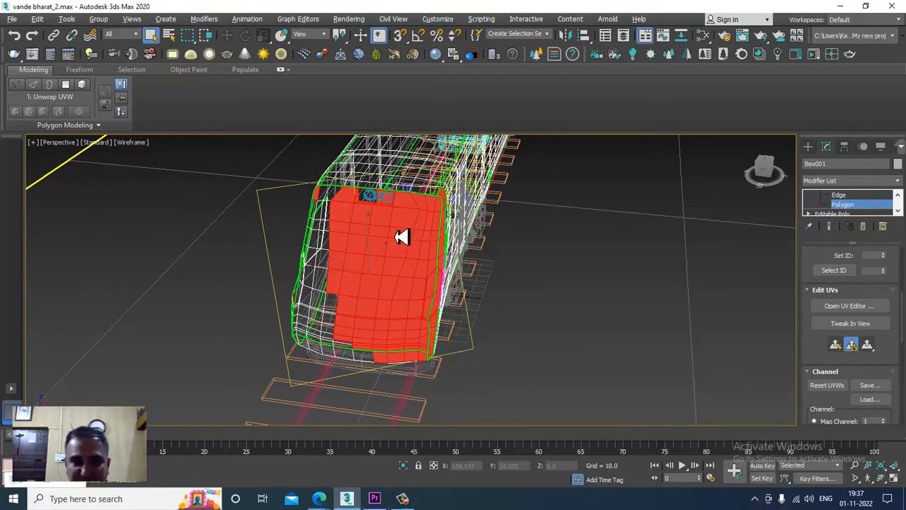
middle_click_drag(395, 237, 433, 239, "alt")
key("F3")
scroll(332, 217, "up", 5)
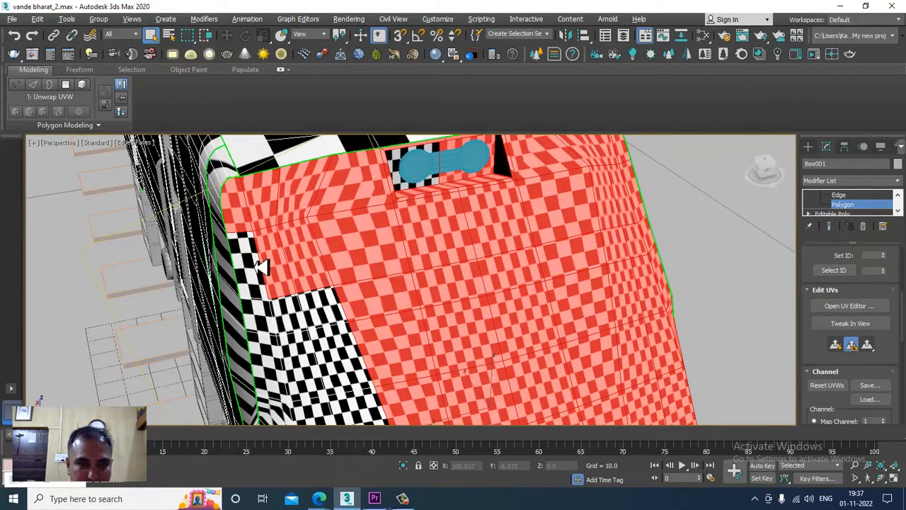
Add the missing polygons along the upper and middle side edge of the nose front to the selection
left_click(265, 315, "ctrl")
middle_click_drag(371, 342, 305, 287, "alt")
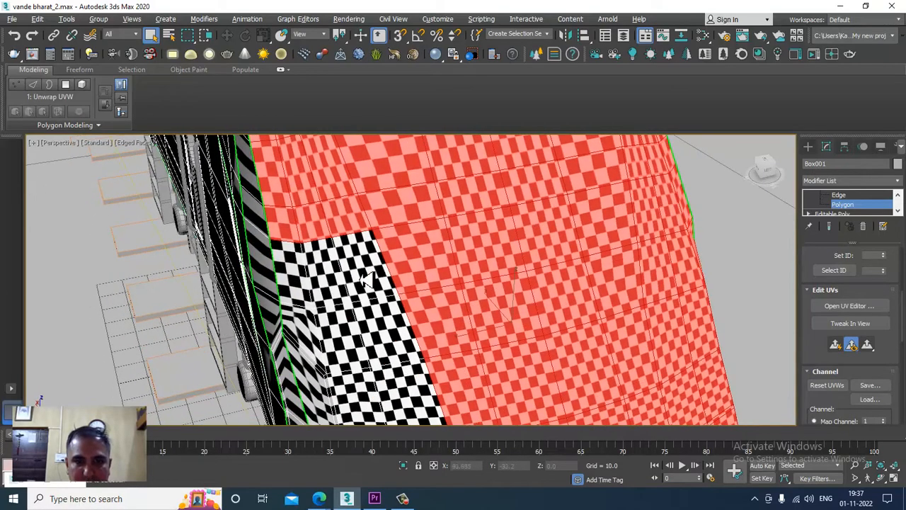
left_click(299, 283, "ctrl")
left_click(308, 338, "ctrl")
left_click(359, 348, "ctrl")
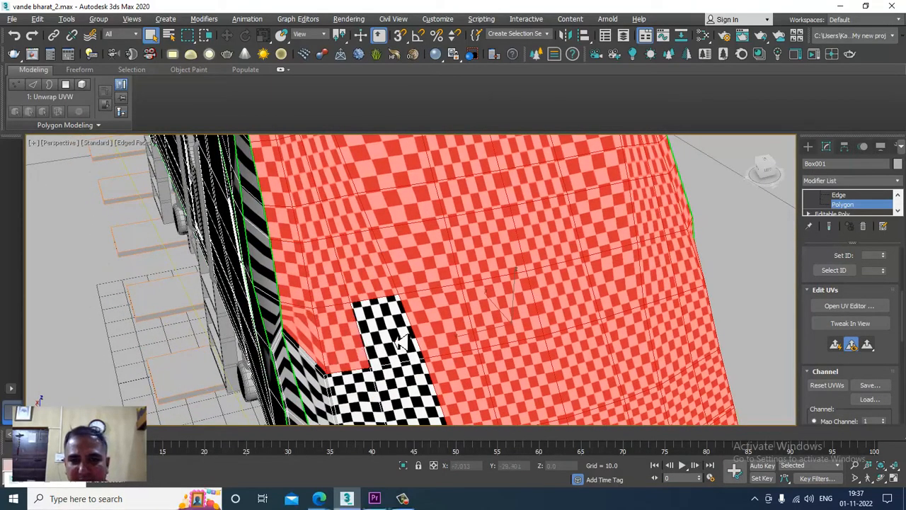
left_click(402, 342, "ctrl")
Extend the selection to the polygons further down the nose front and undo the stray selection of the side strip
middle_click_drag(402, 342, 429, 257)
scroll(429, 257, "down", 4)
left_click(448, 292, "ctrl")
left_click(423, 291, "ctrl")
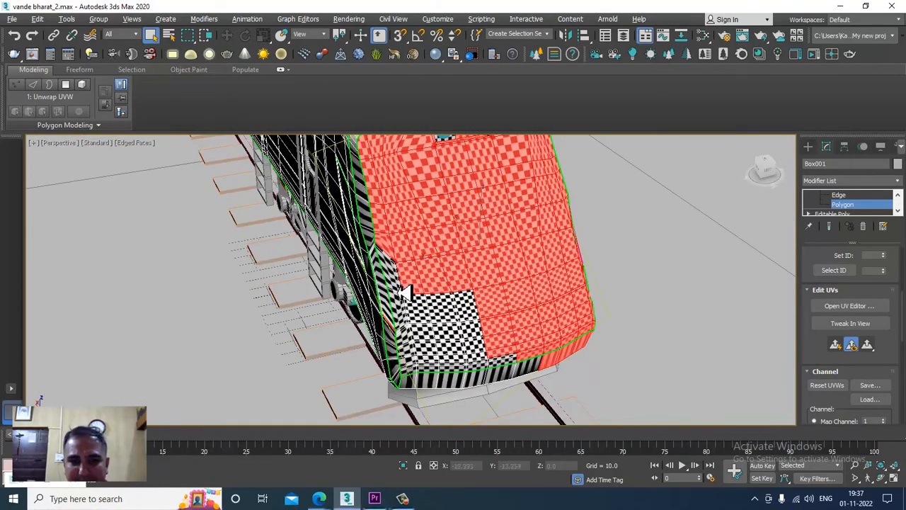
scroll(403, 292, "up", 3)
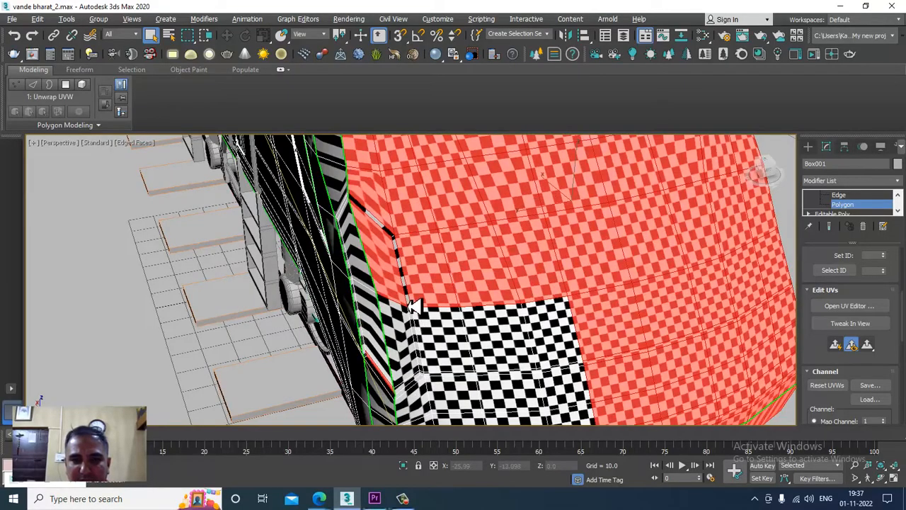
middle_click_drag(411, 303, 449, 192, "alt")
scroll(375, 202, "up", 2)
scroll(422, 281, "up", 2)
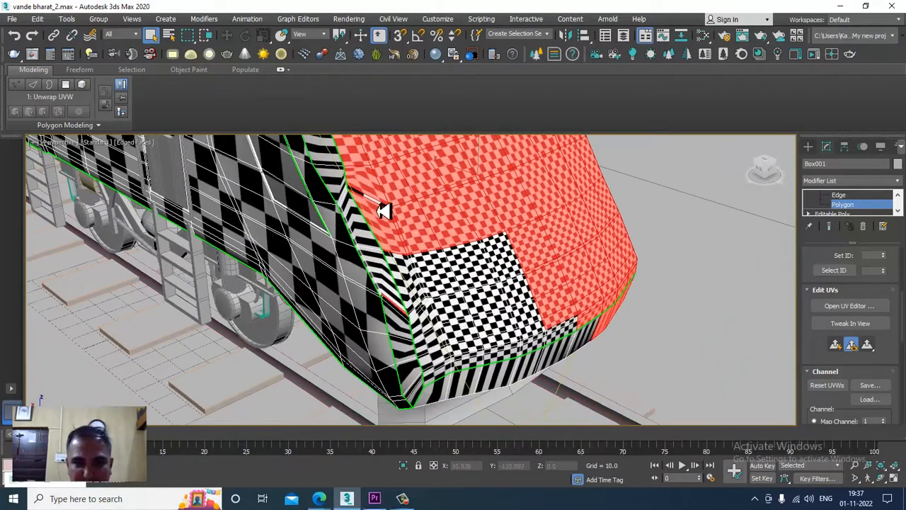
scroll(429, 282, "up", 3)
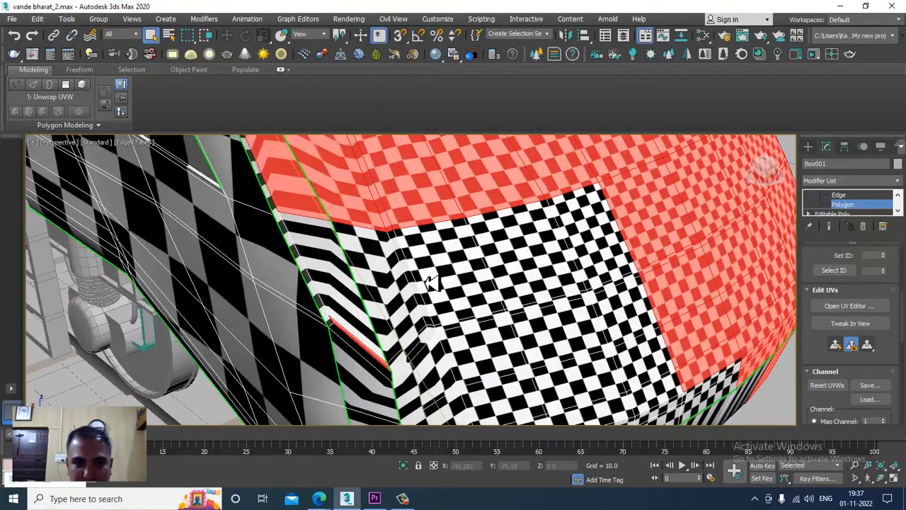
key("ctrl+z")
Add the next two rows of unselected polygons near the nose's lower corner to the selection
left_click(383, 260, "ctrl")
left_click(422, 278, "ctrl")
left_click(529, 276, "ctrl")
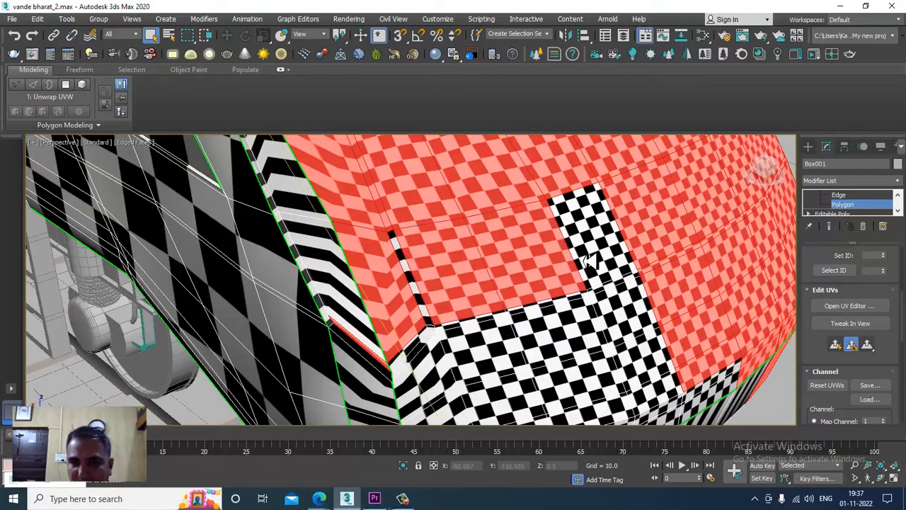
left_click(595, 262, "ctrl")
left_click(625, 322, "ctrl")
left_click(635, 364, "ctrl")
left_click(580, 327, "ctrl")
left_click(490, 333, "ctrl")
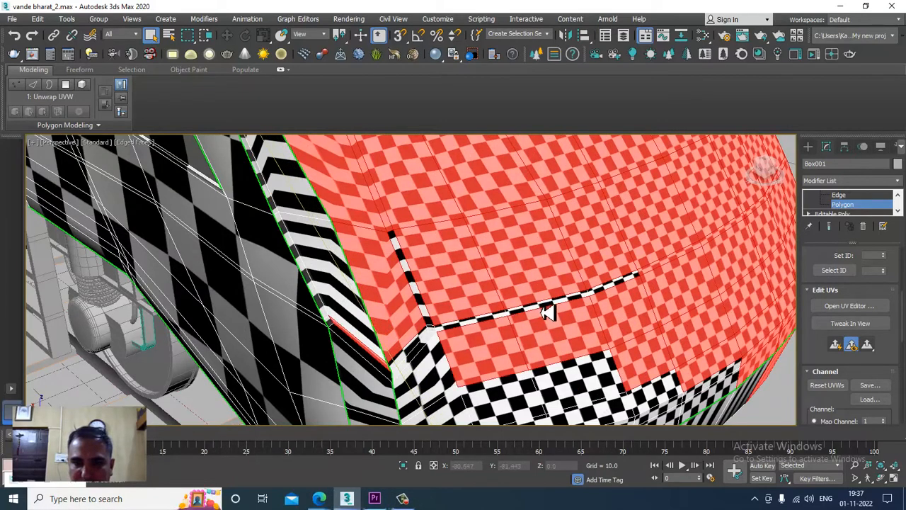
Add the thin bevel strips and the corner polygons at the nose front's lower side edge to the selection
left_click(550, 307, "ctrl")
left_click(621, 300, "ctrl")
left_click(468, 330, "ctrl")
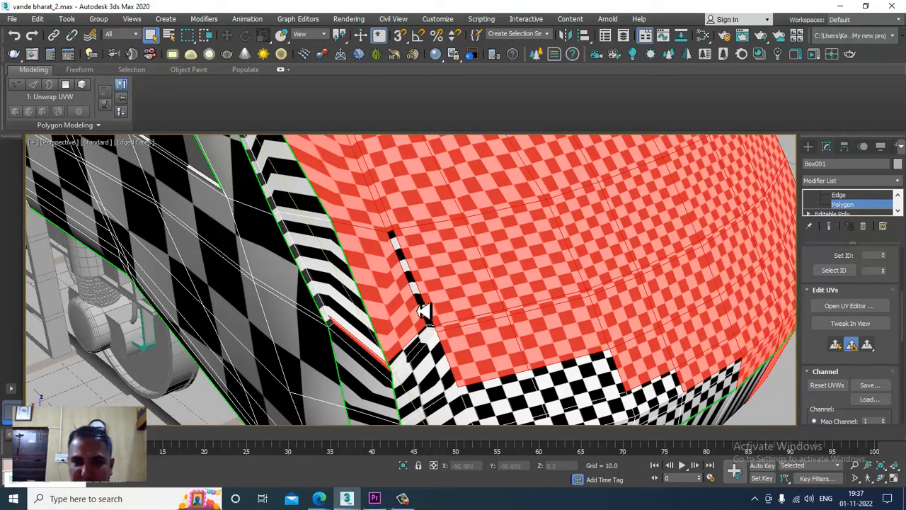
left_click(424, 311, "ctrl")
left_click(421, 361, "ctrl")
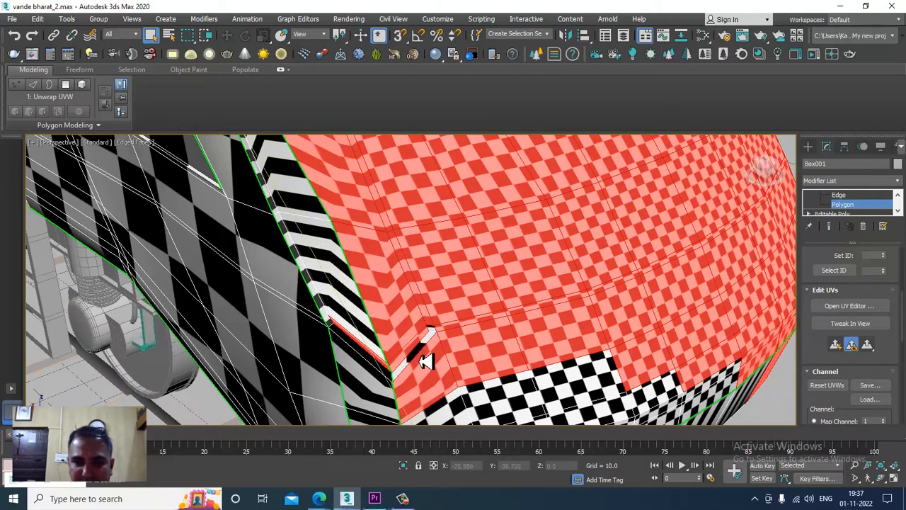
left_click(426, 357, "ctrl")
Add the upper row of unselected checkered polygons and the adjoining lower ones near the nose's middle to the selection
middle_click_drag(480, 354, 380, 275, "alt")
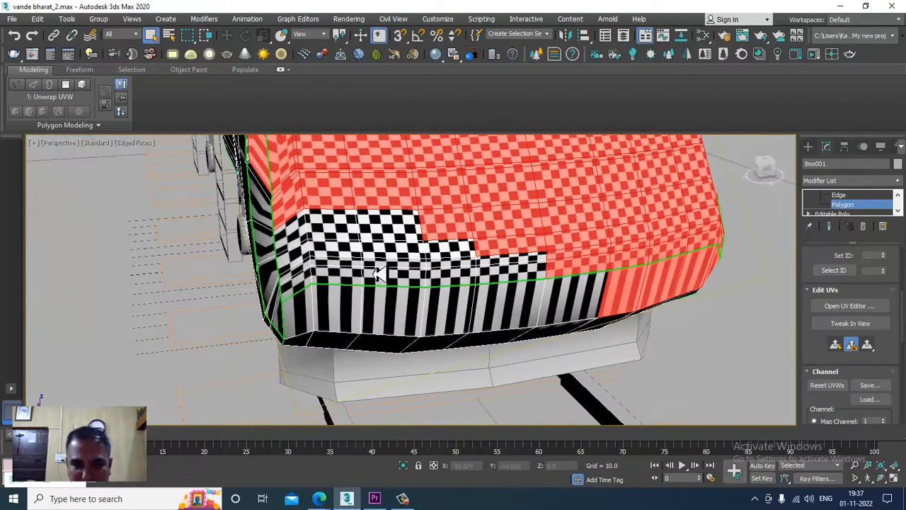
left_click(302, 235, "ctrl")
left_click(344, 235, "ctrl")
left_click(379, 235, "ctrl")
left_click(395, 258, "ctrl")
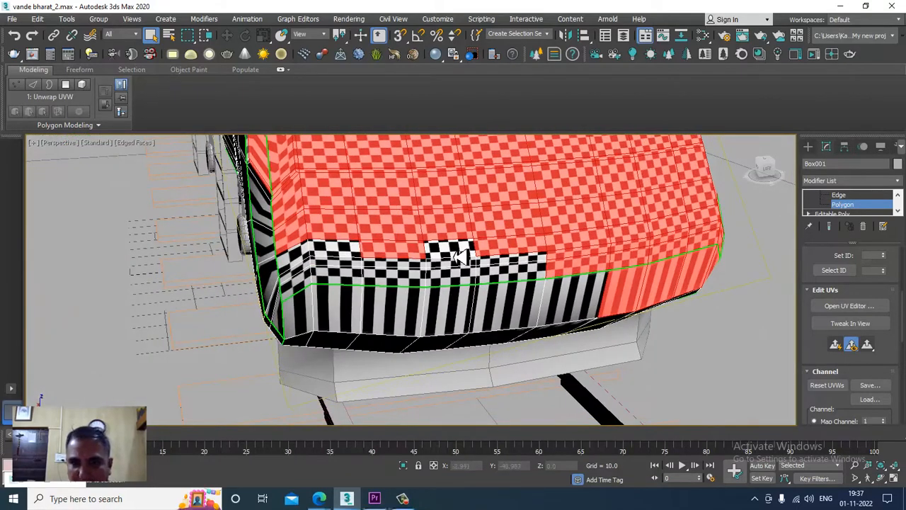
left_click(461, 254, "ctrl")
left_click(505, 274, "ctrl")
left_click(457, 266, "ctrl")
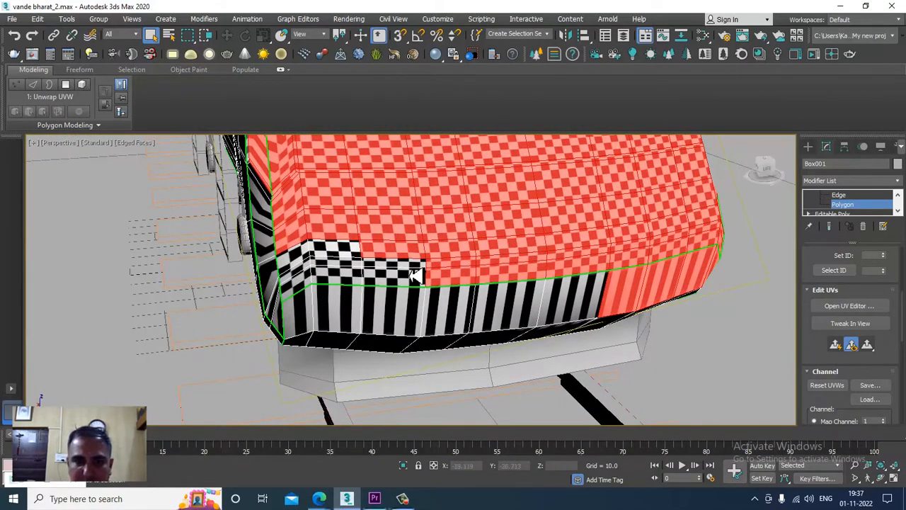
Add the remaining checkered polygons above the lower seam, up to the nose's side corner, to the selection
left_click(408, 278, "ctrl")
left_click(349, 266, "ctrl")
left_click(324, 259, "ctrl")
left_click(300, 262, "ctrl")
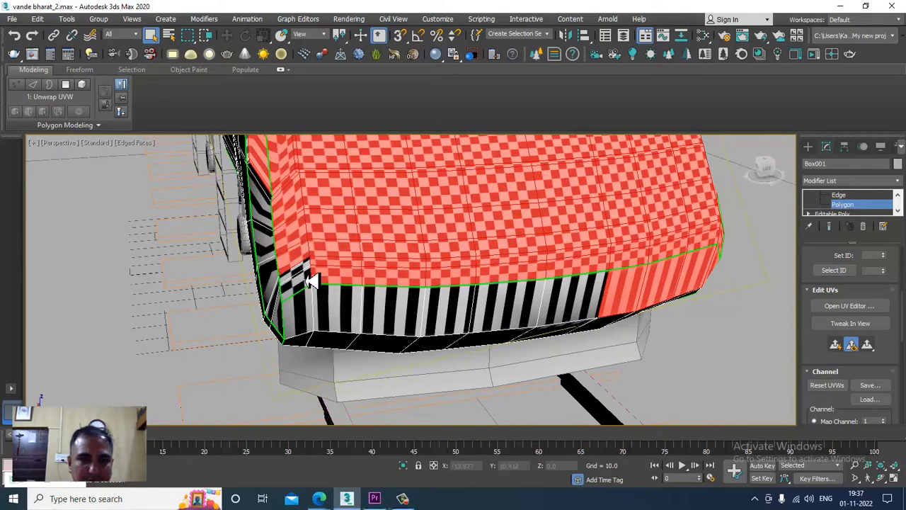
left_click(310, 282, "ctrl")
Add the unselected vertical polygons of the band below the nose's lower seam to the selection
left_click(312, 318, "ctrl")
left_click(393, 312, "ctrl")
left_click(508, 312, "ctrl")
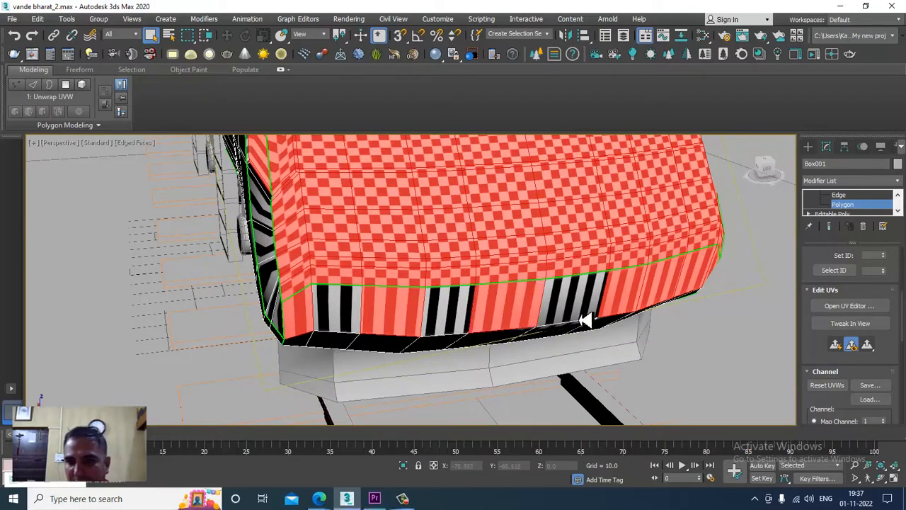
left_click(573, 308, "ctrl")
left_click(453, 312, "ctrl")
left_click(352, 319, "ctrl")
Add the sloping underside polygons beneath the nose's lower band to the selection, starting at the near corner
middle_click_drag(352, 319, 376, 319, "alt")
left_click(348, 318, "ctrl")
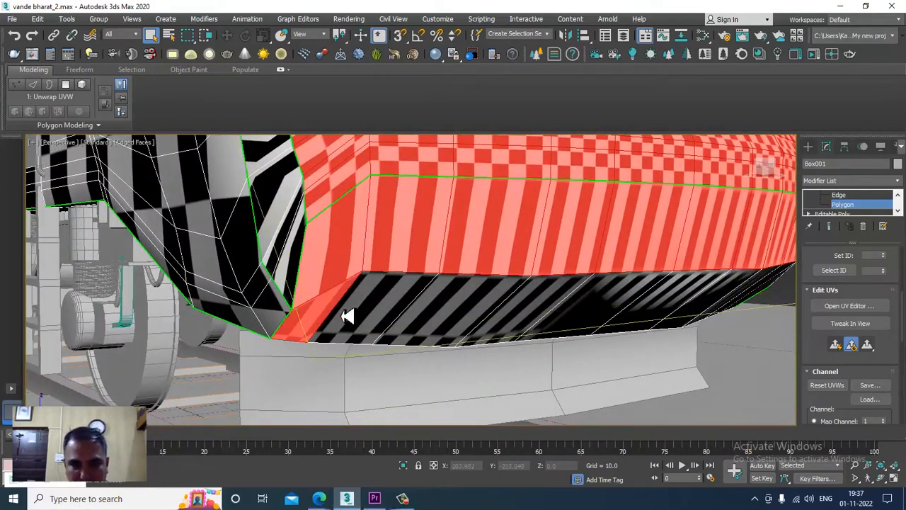
left_click(446, 310, "ctrl")
left_click(573, 322, "ctrl")
left_click(554, 311, "ctrl")
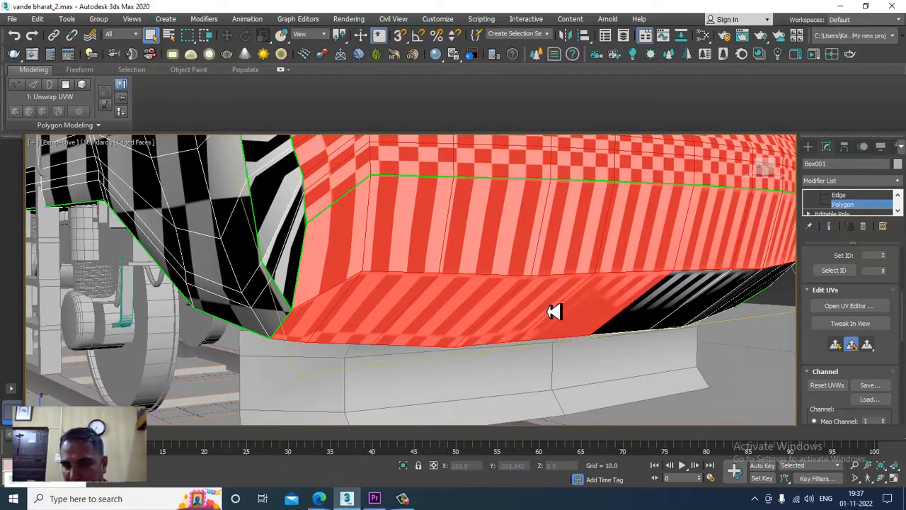
left_click(681, 319, "ctrl")
left_click(698, 311, "ctrl")
Extend the selection to the remaining underside polygons at the far side of the nose
scroll(725, 328, "down", 3)
mouse_move(725, 328)
middle_mouse_down("alt")
mouse_move(604, 330)
mouse_move(606, 316)
mouse_move(540, 333)
mouse_move(599, 340)
mouse_move(413, 324)
mouse_move(538, 321)
middle_mouse_up("alt")
scroll(681, 326, "down", 2)
left_click(559, 309, "ctrl")
left_click(584, 309, "ctrl")
Check the nose-front selection in wireframe display and the UV editor for polygons still missing along the side strip
key("F3")
scroll(429, 281, "up", 3)
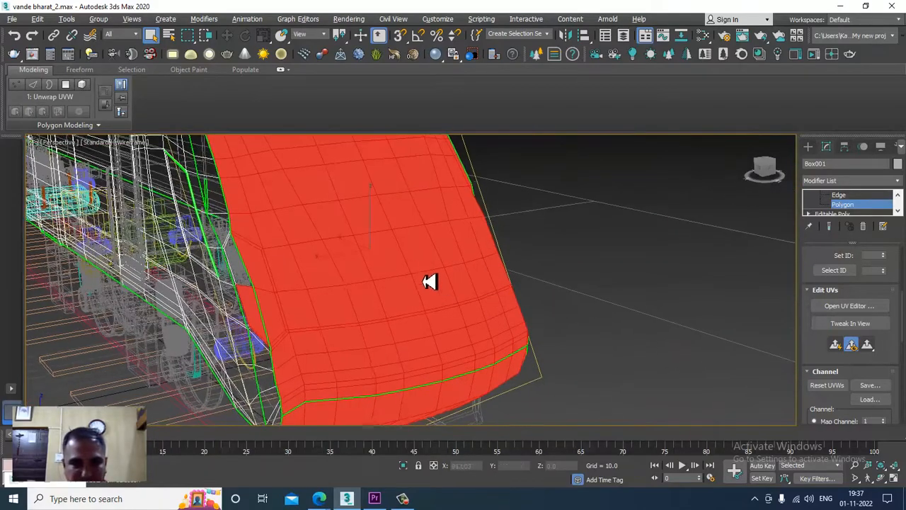
middle_click_drag(429, 281, 352, 322, "alt")
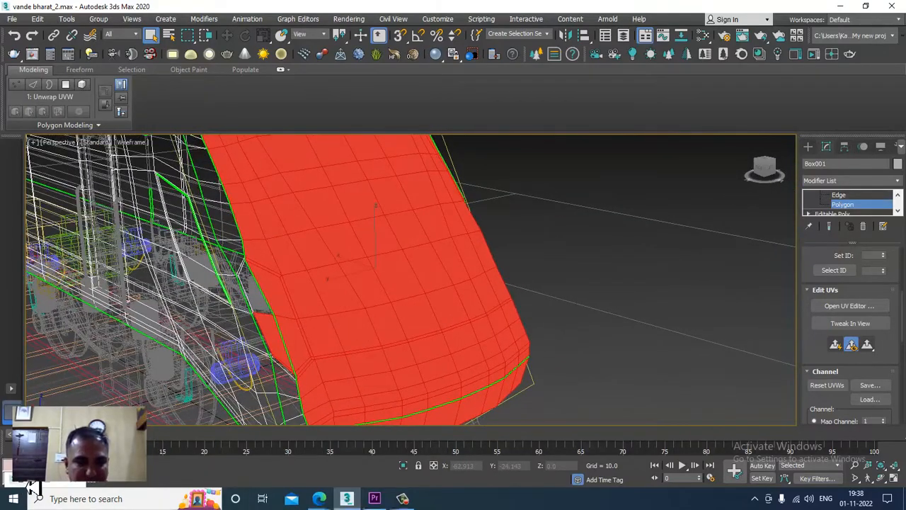
left_click(28, 485)
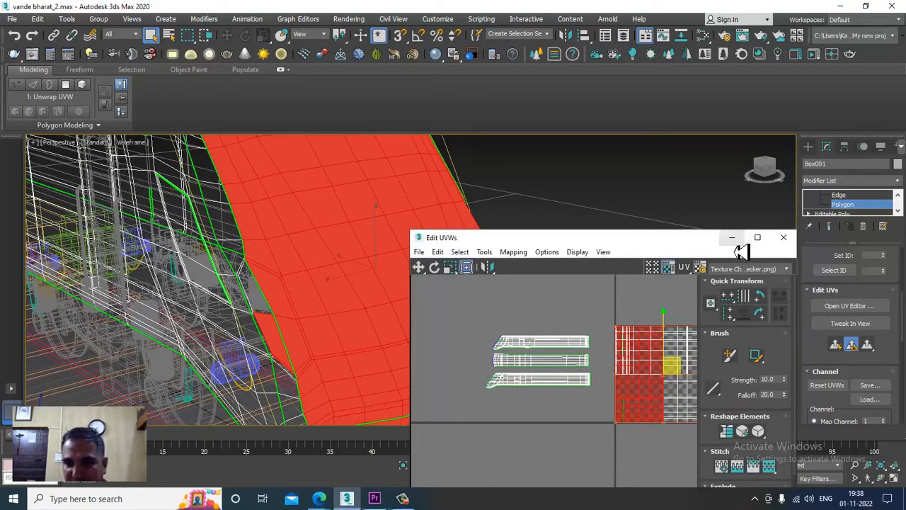
left_click(732, 237)
middle_click_drag(405, 235, 284, 245, "alt")
left_click(22, 487)
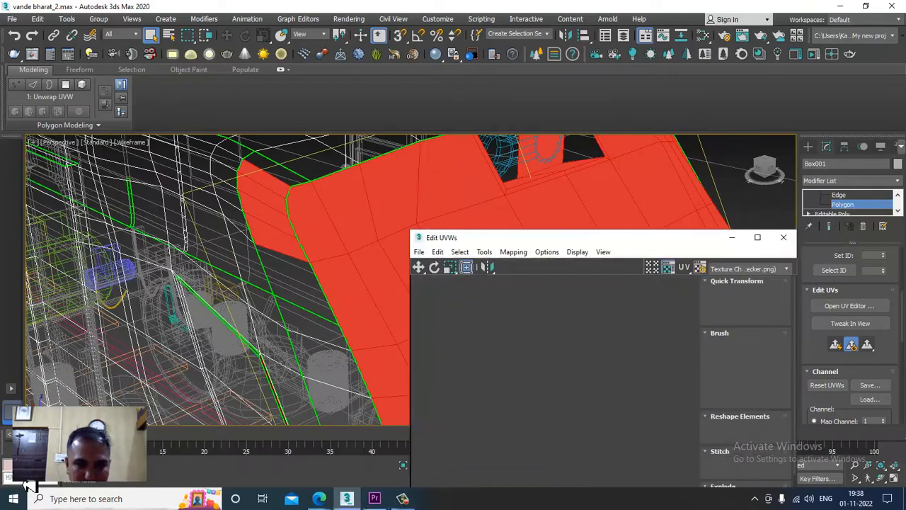
left_click(734, 238)
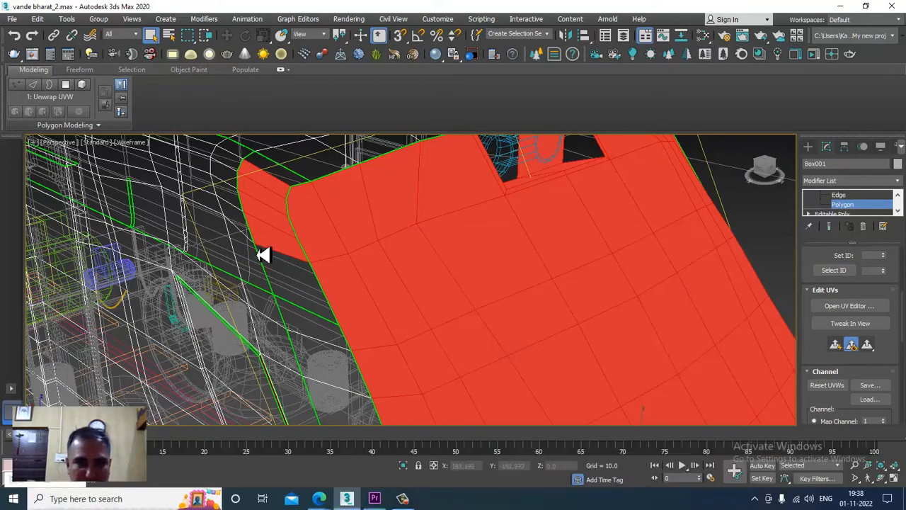
Add the missing polygons of the nose's upper side strip and its thin outer edge to the selection
left_click(296, 270, "ctrl")
left_click(322, 367, "ctrl")
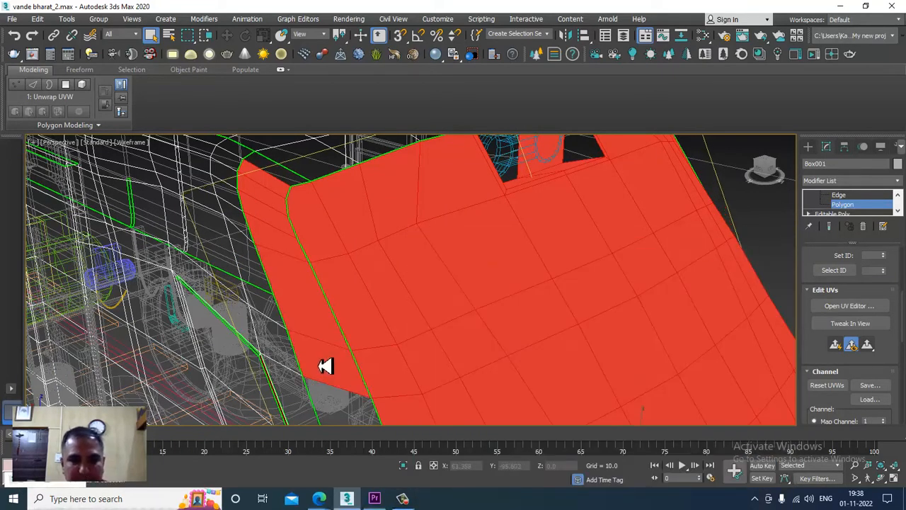
key("F3")
middle_click_drag(390, 394, 380, 243, "alt")
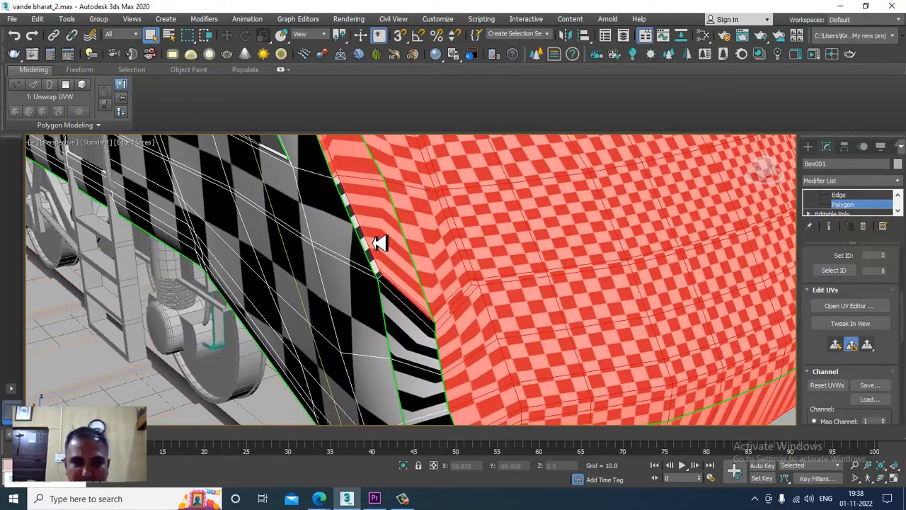
left_click(368, 243, "ctrl")
Add the lower side-strip polygons and the thin gaps between them down to the nose's bottom corner to the selection
left_click(410, 314, "ctrl")
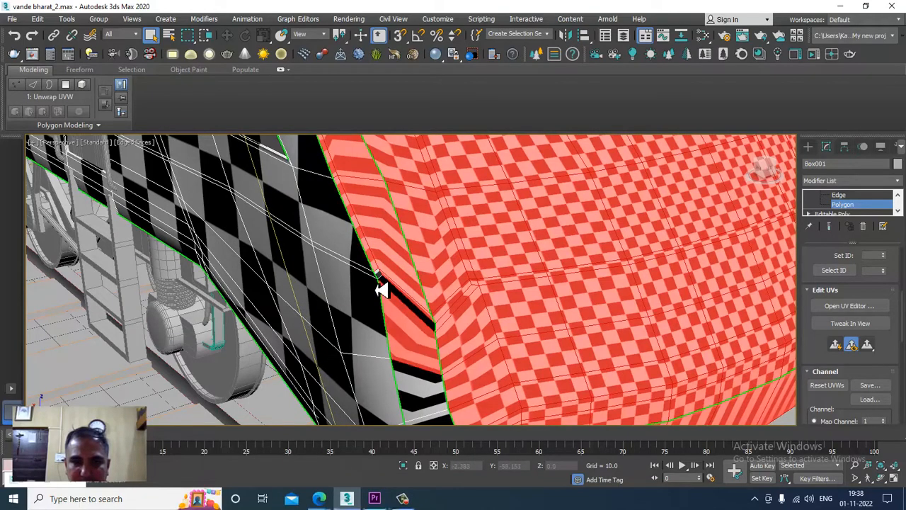
left_click(393, 292, "ctrl")
left_click(417, 395, "ctrl")
middle_click_drag(422, 388, 422, 267)
left_click(421, 339, "ctrl")
left_click(434, 373, "ctrl")
Review the complete nose-front selection in wireframe from several sides of the train
middle_click_drag(425, 373, 579, 307, "alt")
scroll(488, 312, "down", 5)
middle_click_drag(481, 312, 357, 297, "alt")
scroll(531, 297, "down", 5)
key("F3")
middle_click_drag(456, 283, 464, 273, "alt")
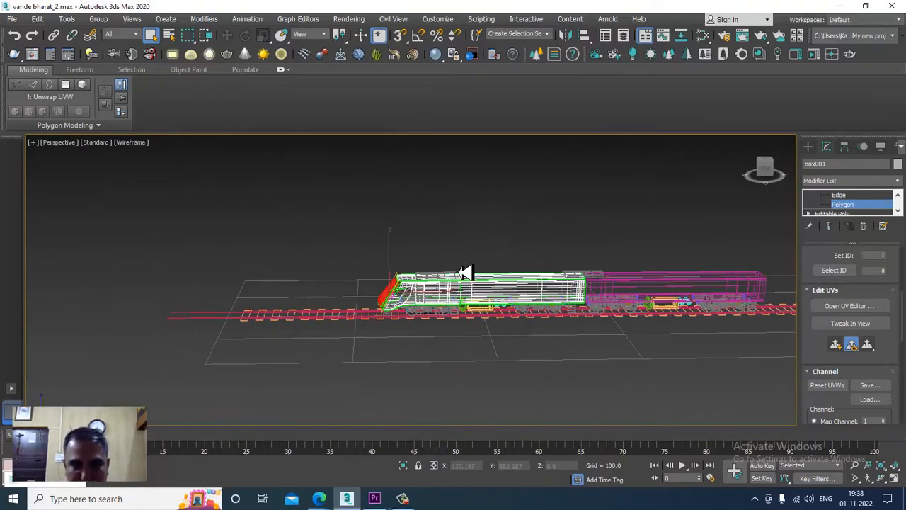
middle_click_drag(572, 273, 532, 299, "alt")
scroll(453, 293, "up", 5)
middle_click_drag(394, 286, 415, 285, "alt")
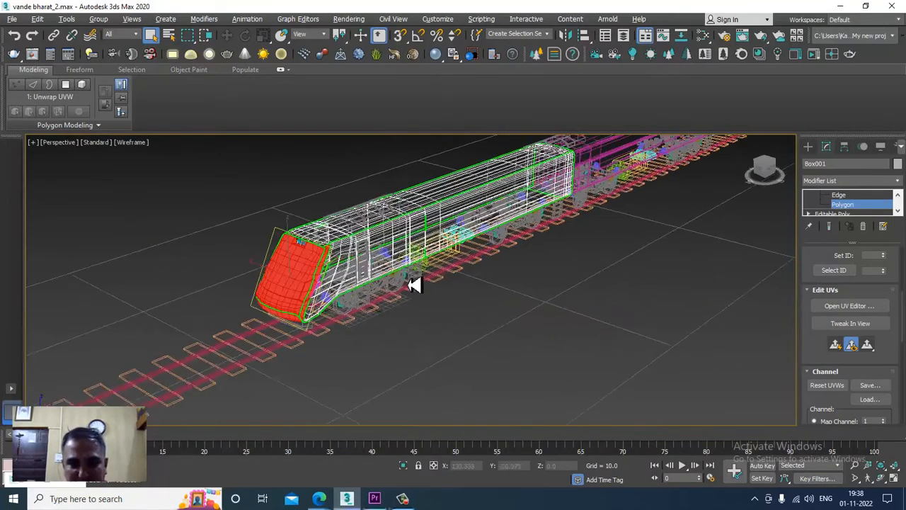
middle_click_drag(347, 263, 419, 285, "alt")
scroll(416, 284, "up", 3)
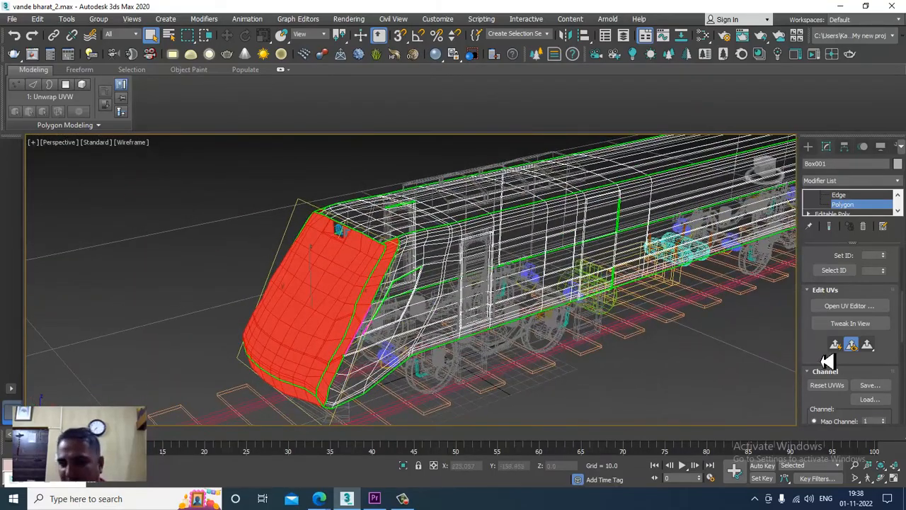
Apply a planar map to the selected nose-front polygons and align it to the X axis
left_click_drag(827, 361, 810, 62)
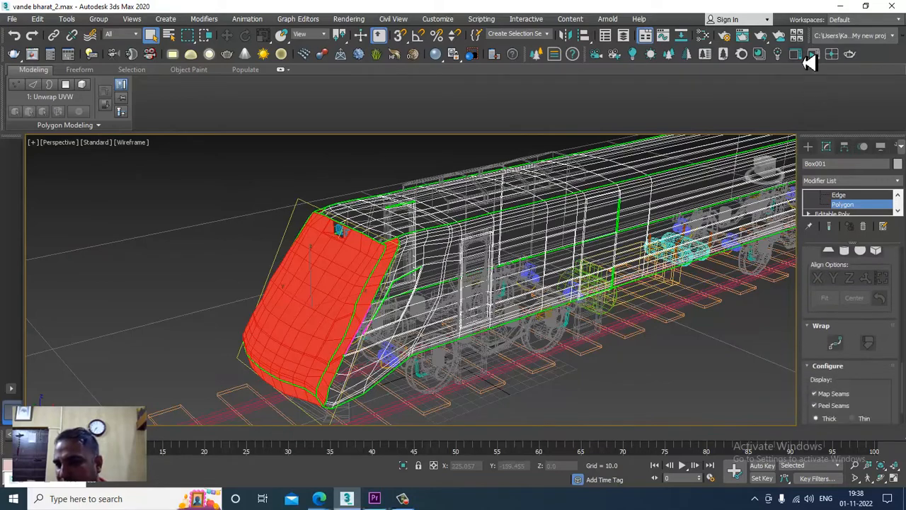
left_click(829, 252)
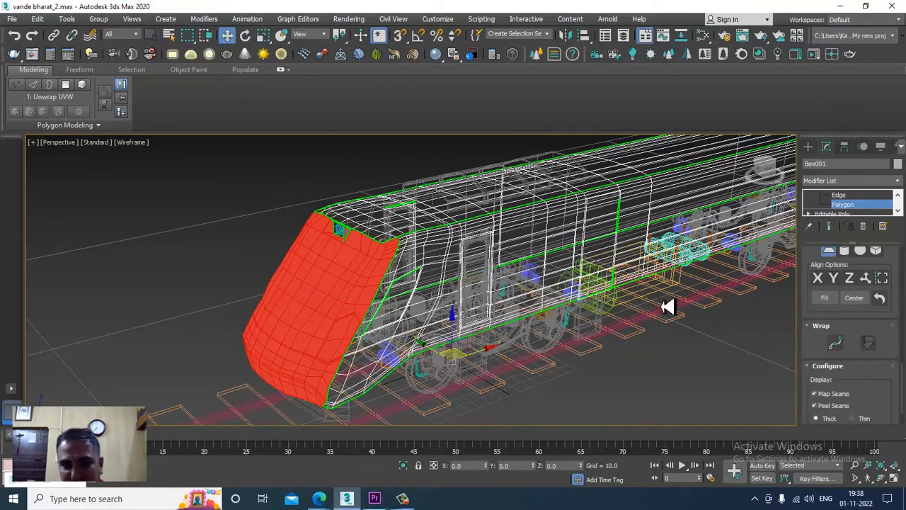
middle_click_drag(668, 306, 559, 341, "alt")
left_click(820, 279)
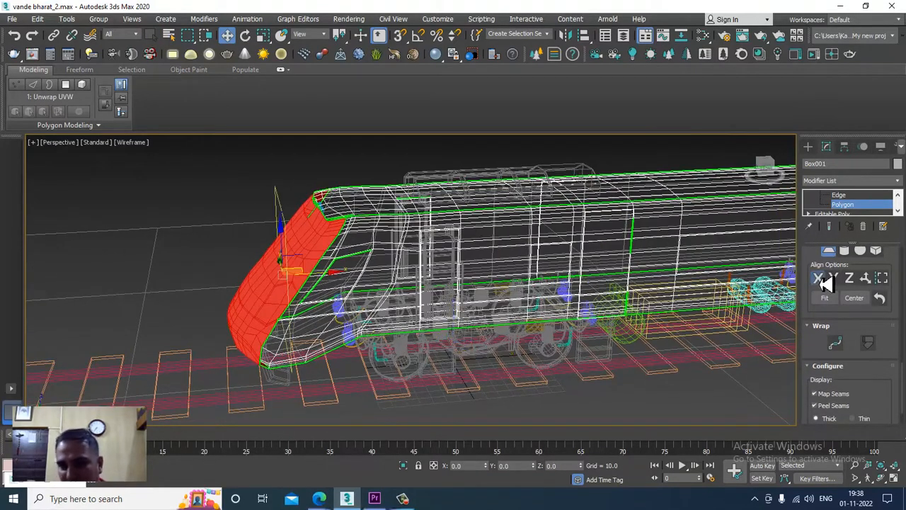
middle_click_drag(638, 291, 786, 298, "alt")
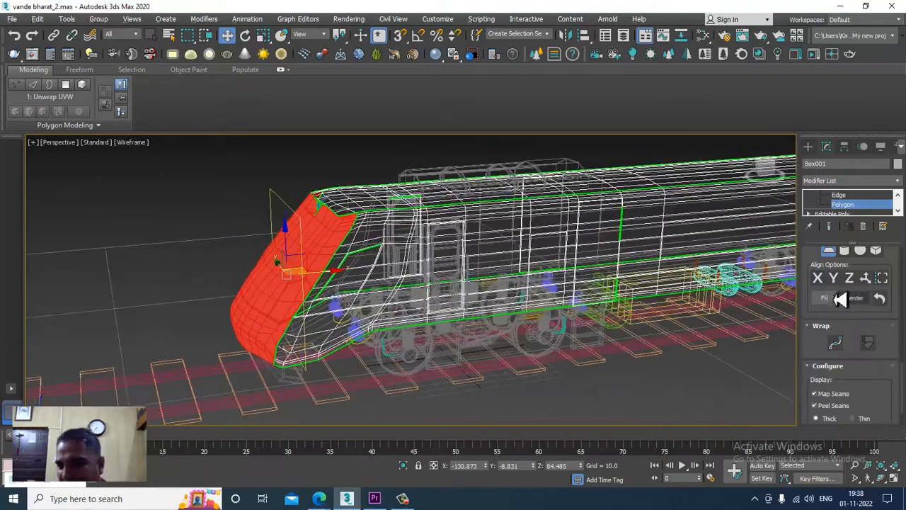
Open the UV editor maximized and move the nose-front shell to the empty area below the three body strips
scroll(819, 280, "up", 5)
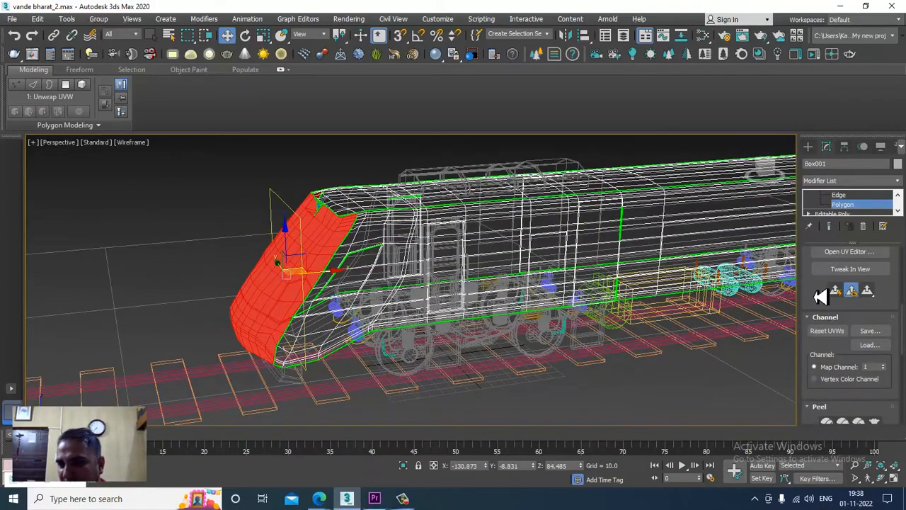
left_click(859, 254)
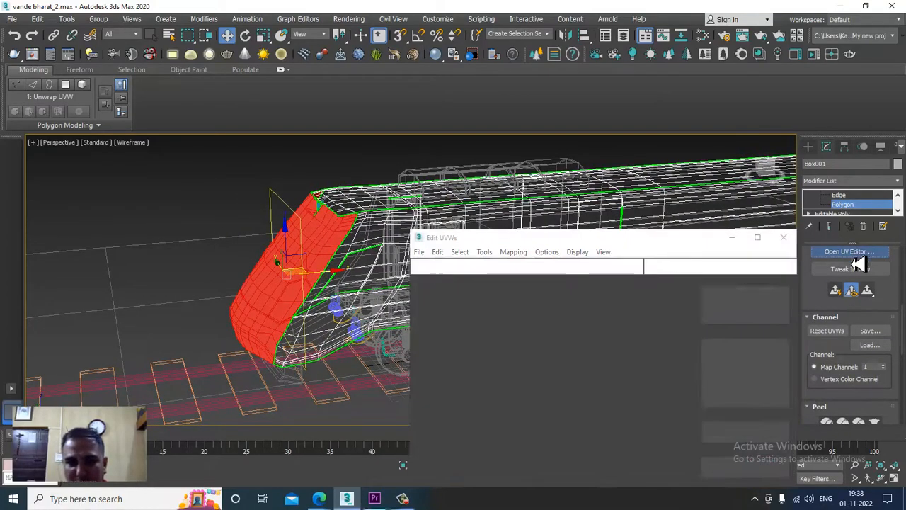
left_click(768, 237)
middle_click_drag(612, 303, 552, 176)
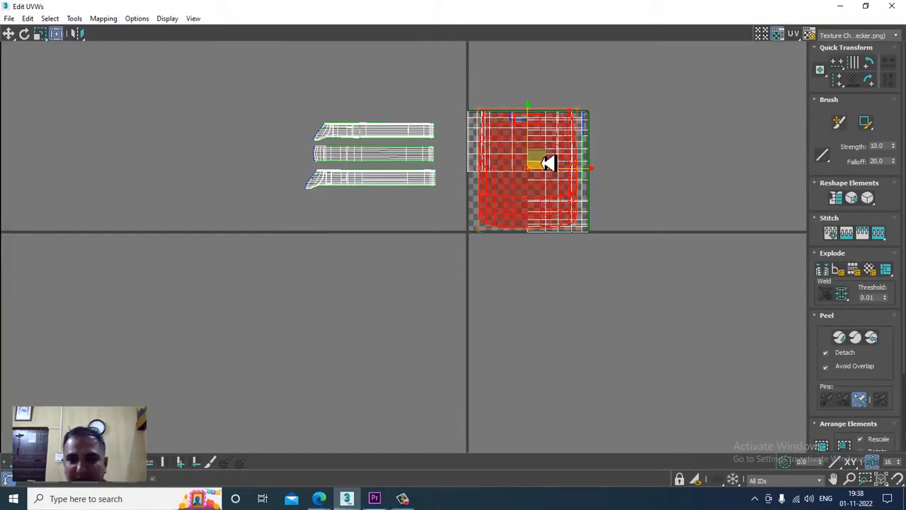
left_click_drag(549, 162, 385, 265)
scroll(389, 262, "up", 3)
middle_click_drag(403, 252, 405, 251)
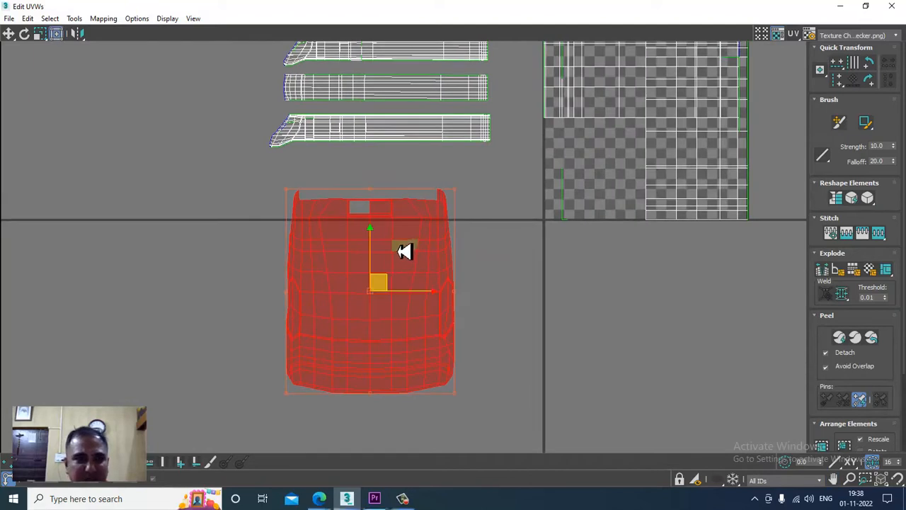
Try to relax the nose-front shell by edge angles with the Relax tool and undo the result
left_click(74, 19)
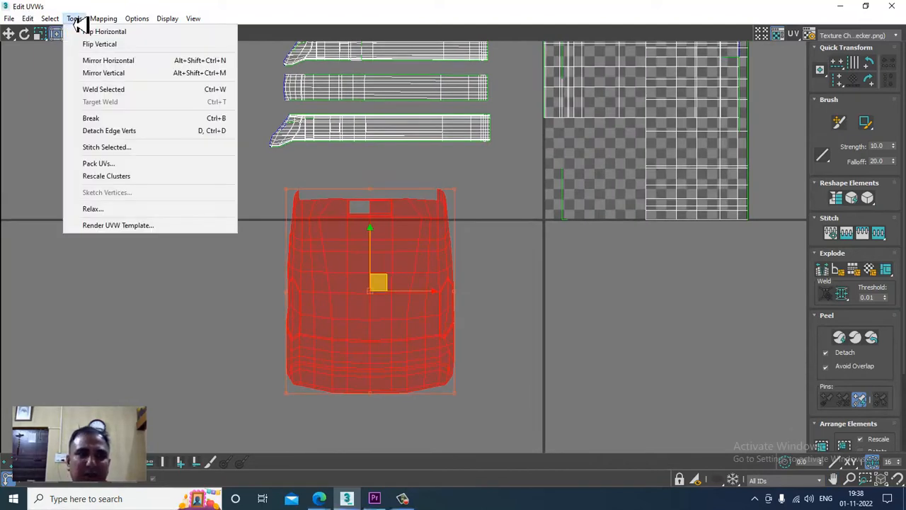
left_click(142, 209)
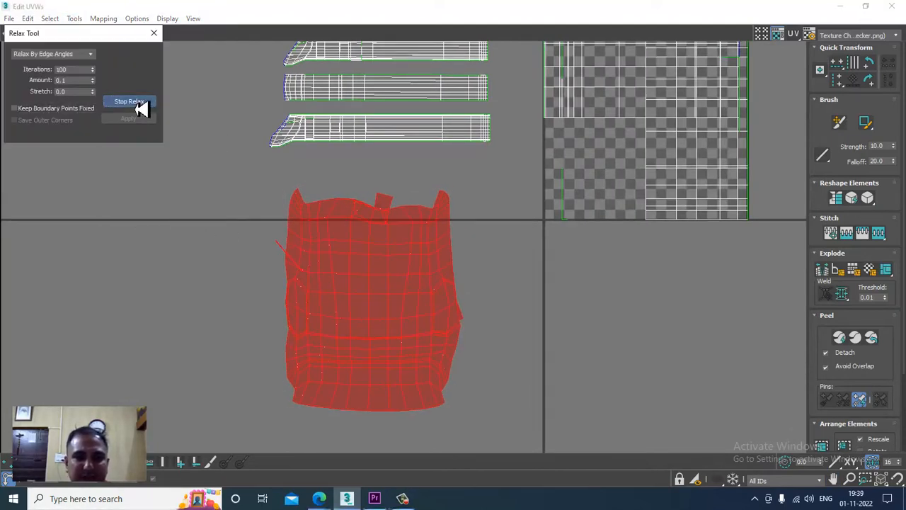
left_click(138, 104)
key("ctrl+z")
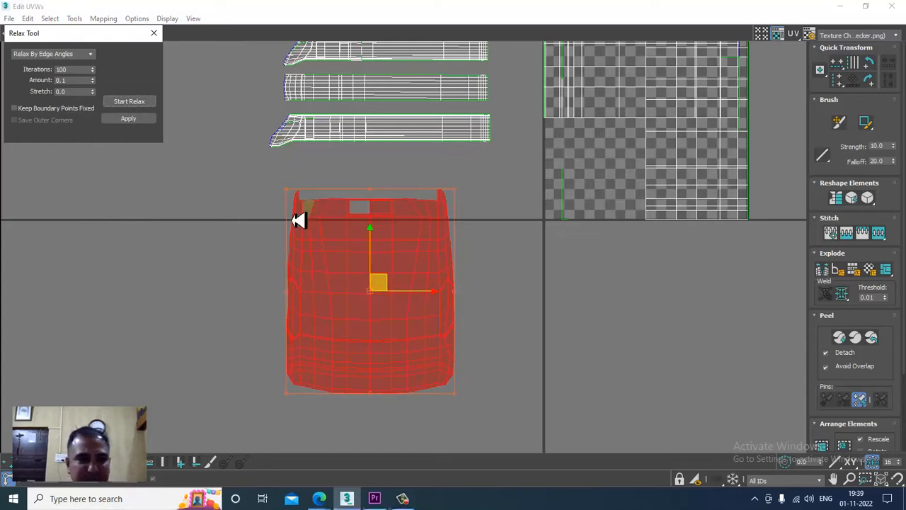
Try to relax the nose-front shell by polygon angles, undo it and examine the rectangular opening near its upper edge
left_click(70, 64)
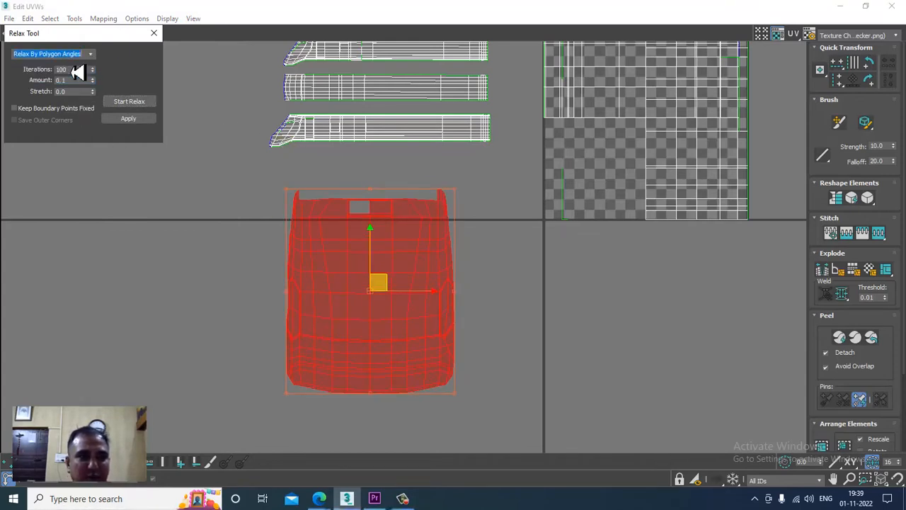
left_click(135, 104)
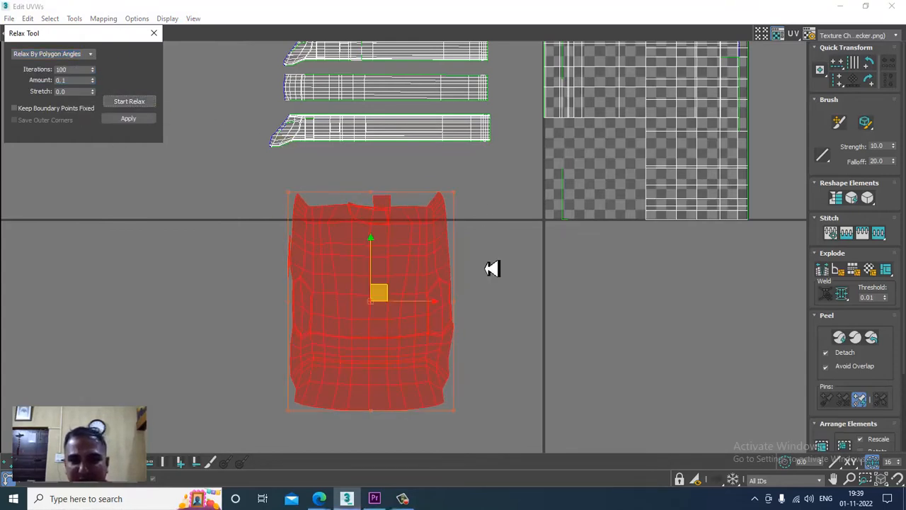
scroll(496, 262, "up", 2)
scroll(481, 191, "up", 4)
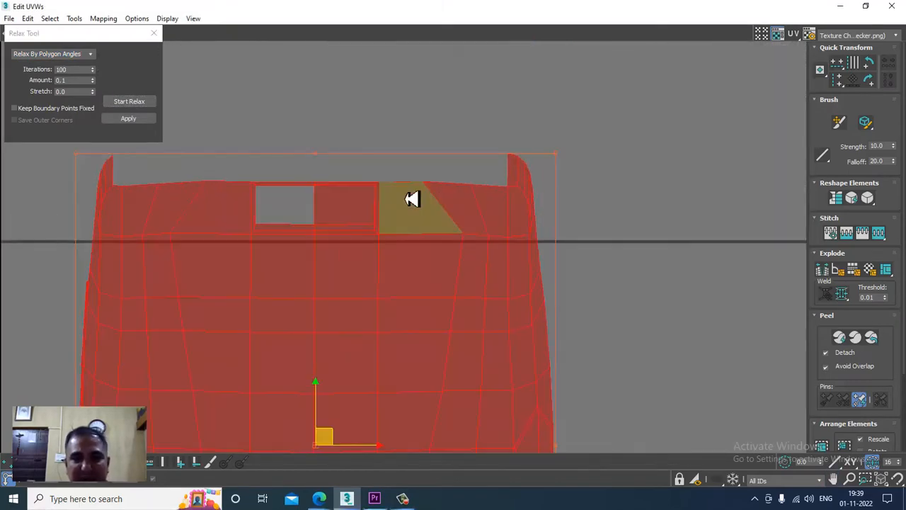
scroll(415, 206, "down", 3)
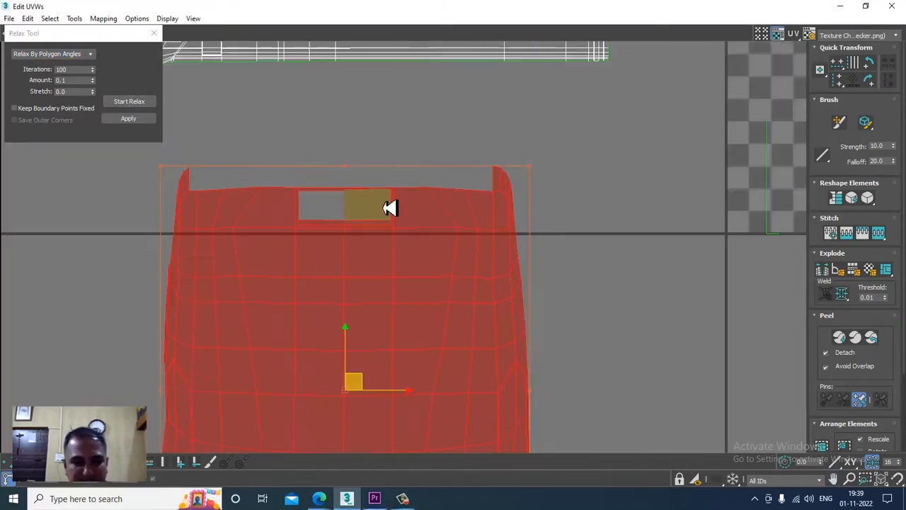
Try to relax all vertices of the nose-front shell by polygon angles and undo the result
key("ctrl+d")
scroll(401, 233, "down", 2)
left_click_drag(253, 146, 543, 453)
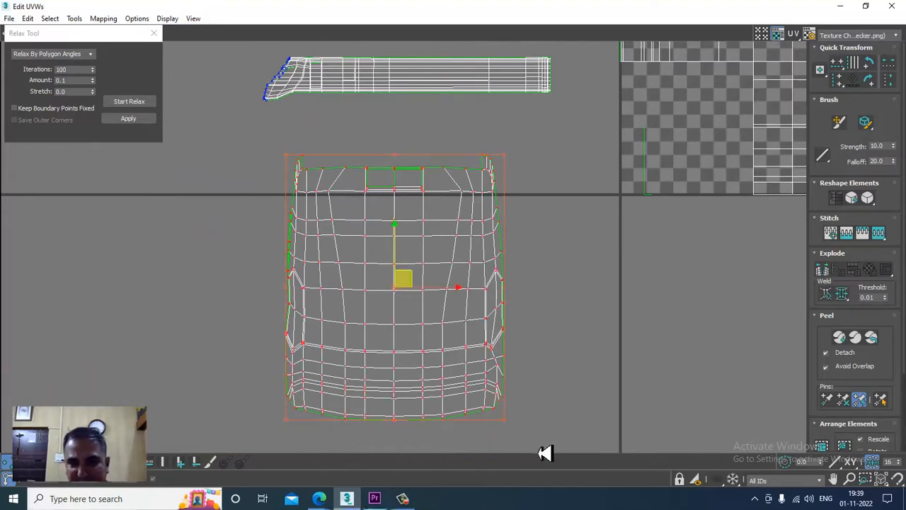
left_click(126, 104)
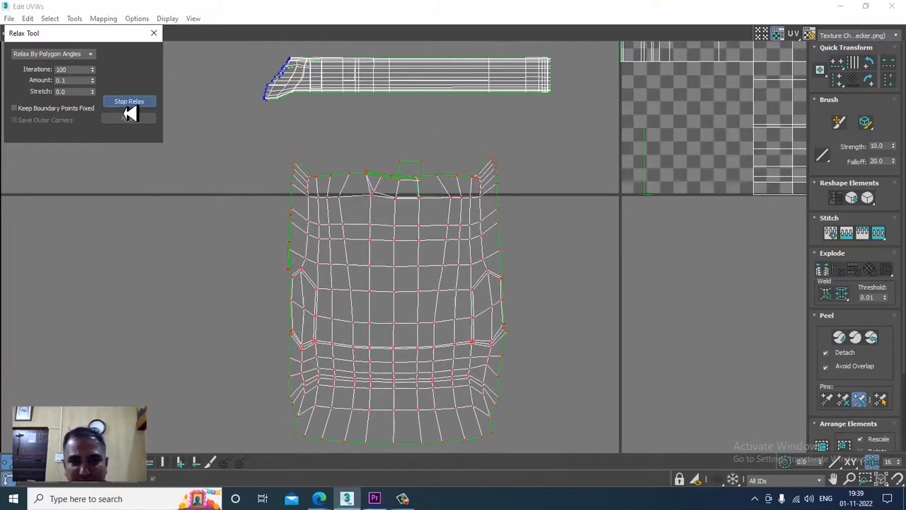
left_click(126, 104)
key("ctrl+z")
key("ctrl+z")
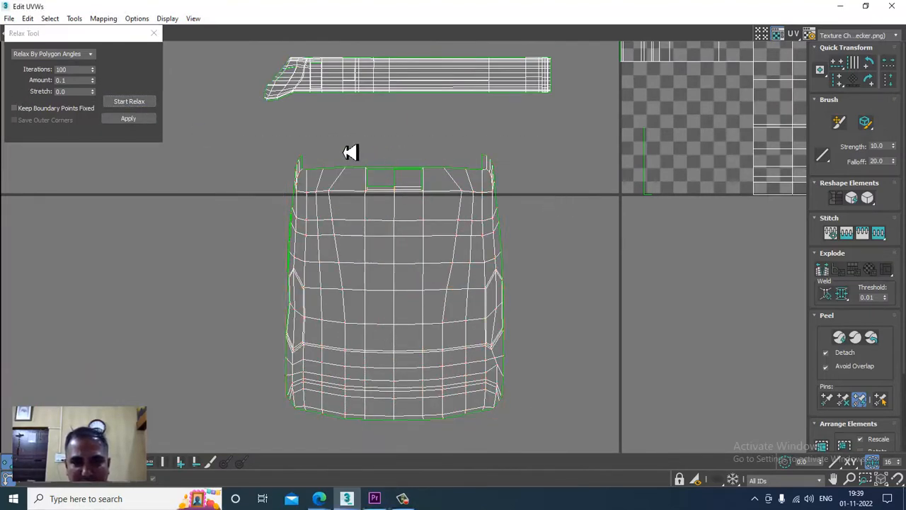
Try to relax the vertex columns along the shell's left and right sides by polygon angles, and undo both relaxes
left_click_drag(343, 143, 460, 223)
left_click_drag(327, 463, 333, 453)
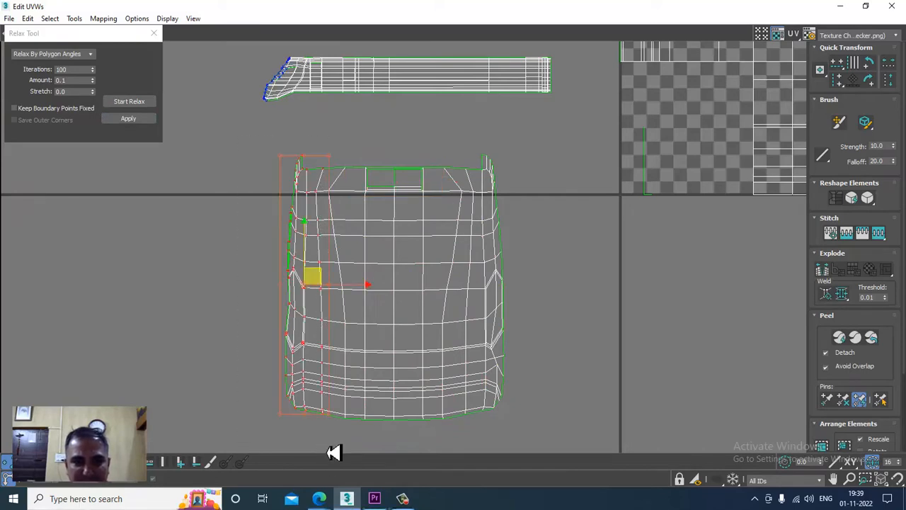
left_click(127, 104)
left_click(130, 106)
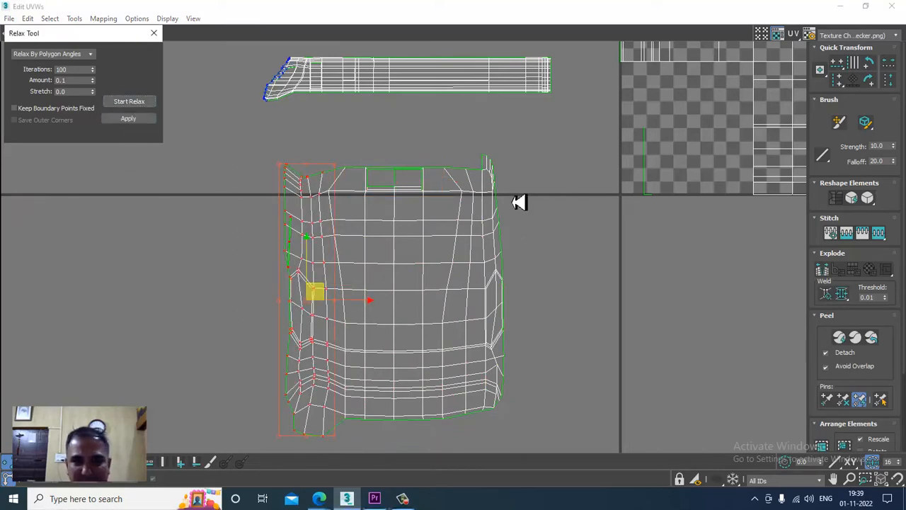
left_click_drag(511, 150, 468, 412)
left_click(135, 102)
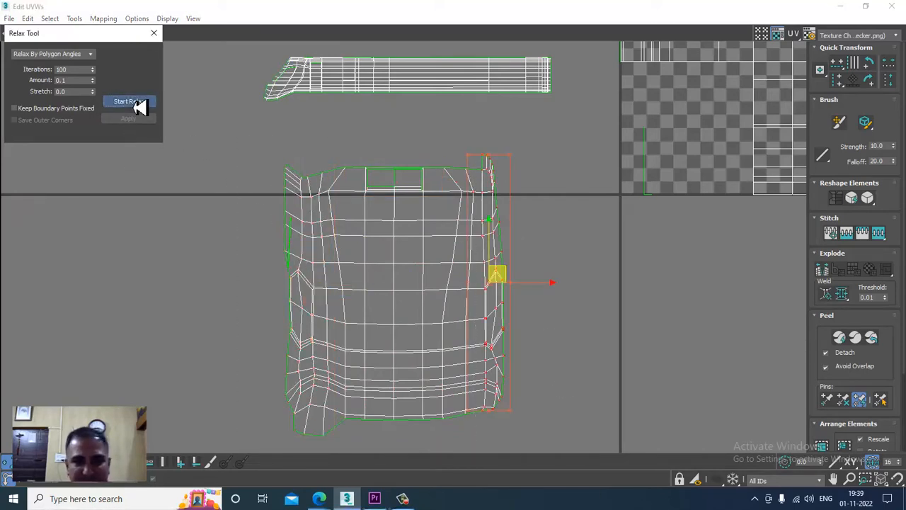
left_click(134, 106)
key("ctrl+z")
key("ctrl+z")
key("ctrl+z")
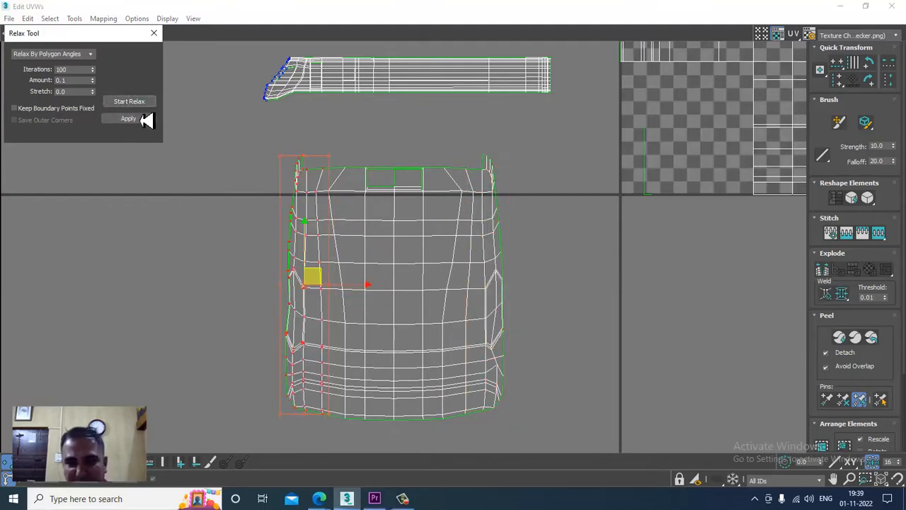
Relax the outermost vertices along the middle and lower part of the shell's left edge by polygon angles
scroll(341, 281, "up", 4)
scroll(307, 228, "down", 3)
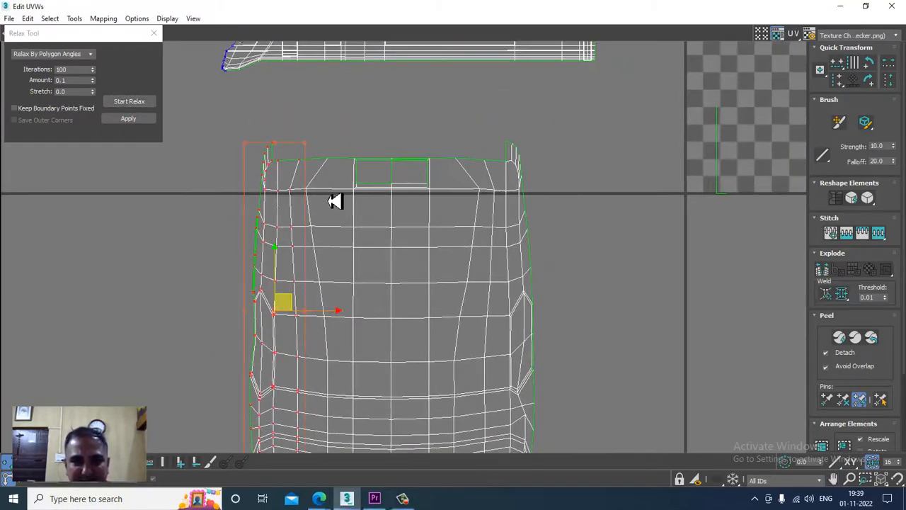
left_click_drag(262, 312, 265, 313)
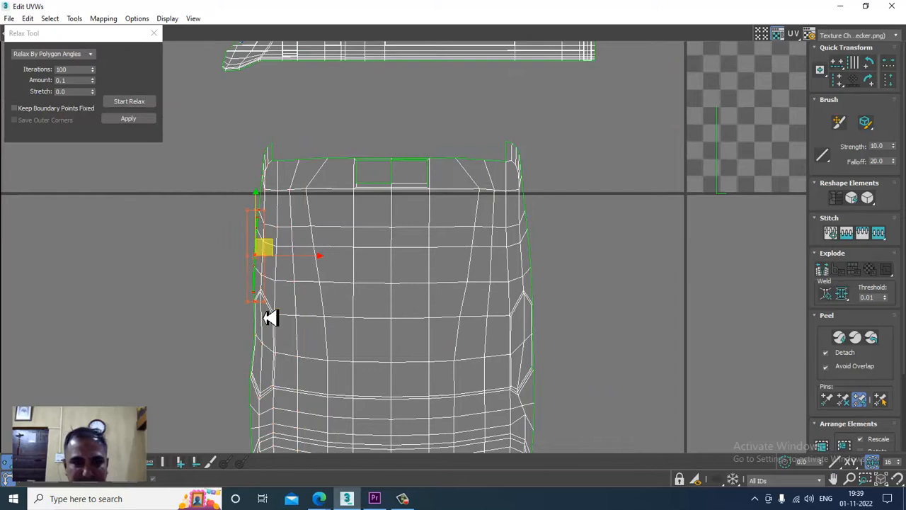
left_click(136, 104)
left_click(135, 105)
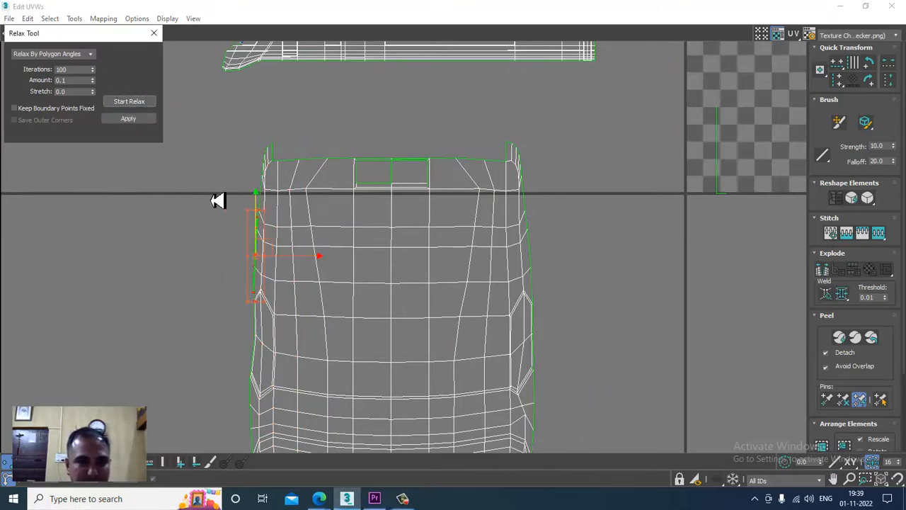
left_click_drag(211, 191, 260, 368)
middle_click_drag(279, 328, 285, 212)
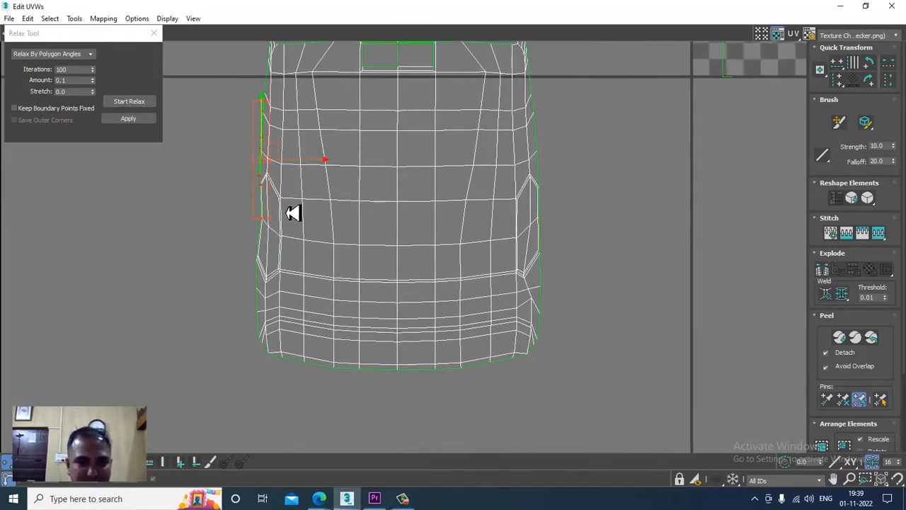
scroll(284, 213, "up", 2)
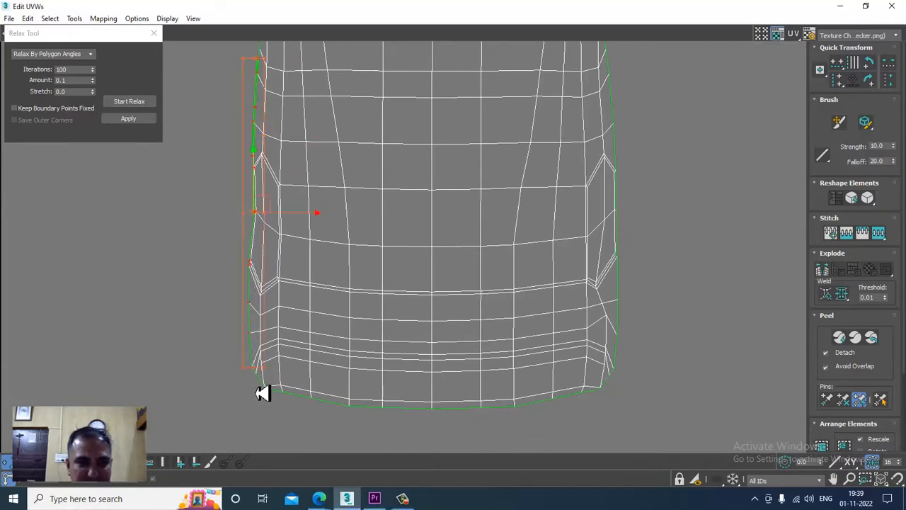
left_click(141, 105)
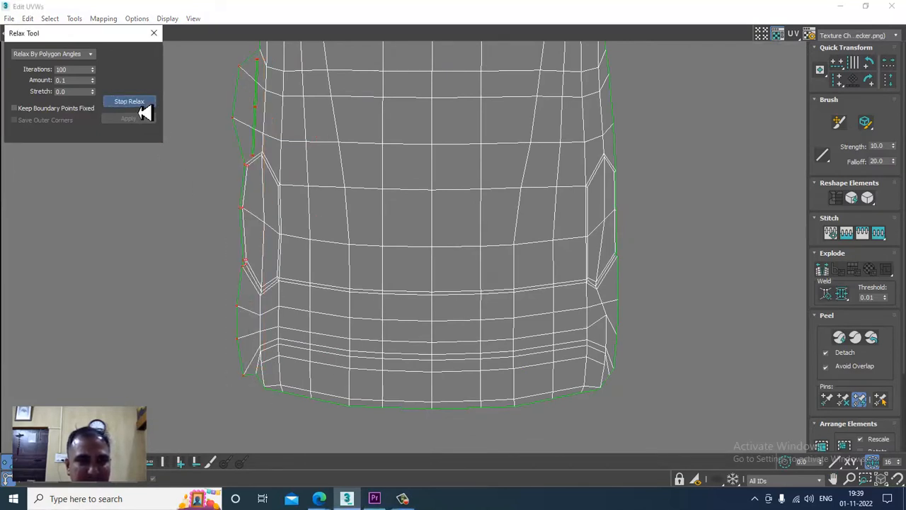
left_click(141, 106)
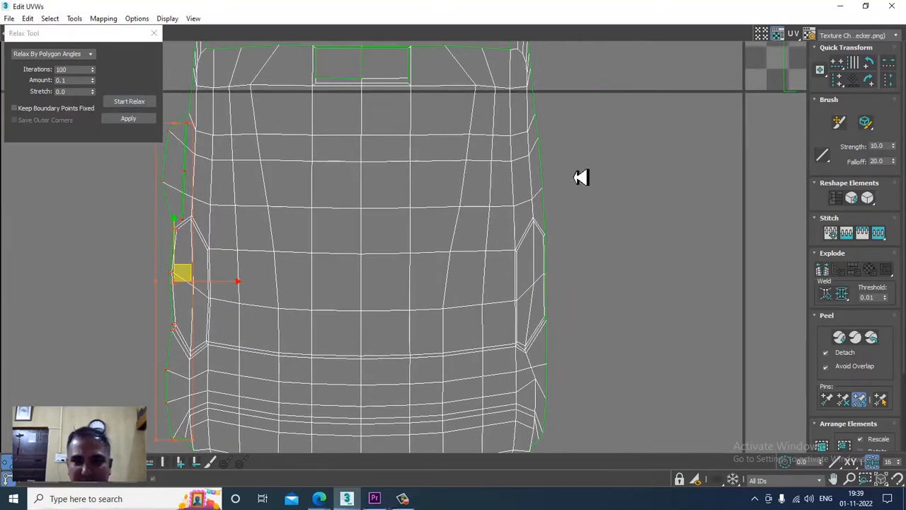
Relax the outer vertices of the shell's upper-left corner tab and the edge just below it by polygon angles
scroll(582, 177, "down", 1)
middle_click_drag(565, 172, 548, 182)
scroll(548, 180, "up", 1)
middle_click_drag(546, 93, 564, 134)
scroll(226, 151, "up", 2)
middle_click_drag(275, 83, 324, 174)
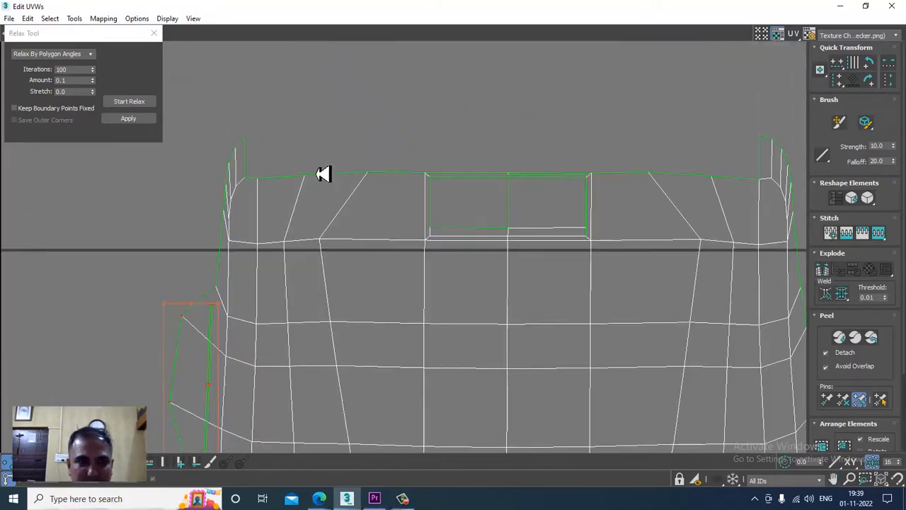
left_click_drag(237, 129, 264, 153)
middle_click_drag(285, 152, 446, 130)
scroll(409, 155, "up", 1)
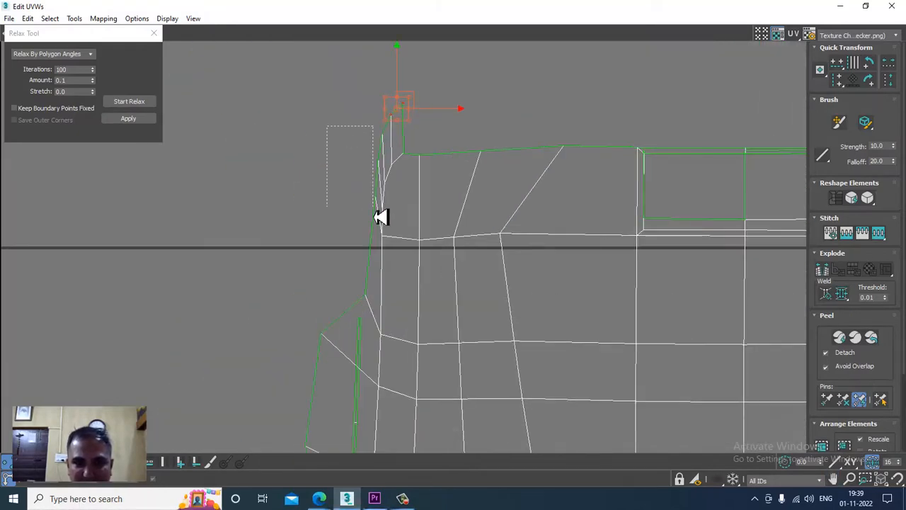
scroll(391, 180, "up", 1)
middle_click_drag(391, 180, 393, 222)
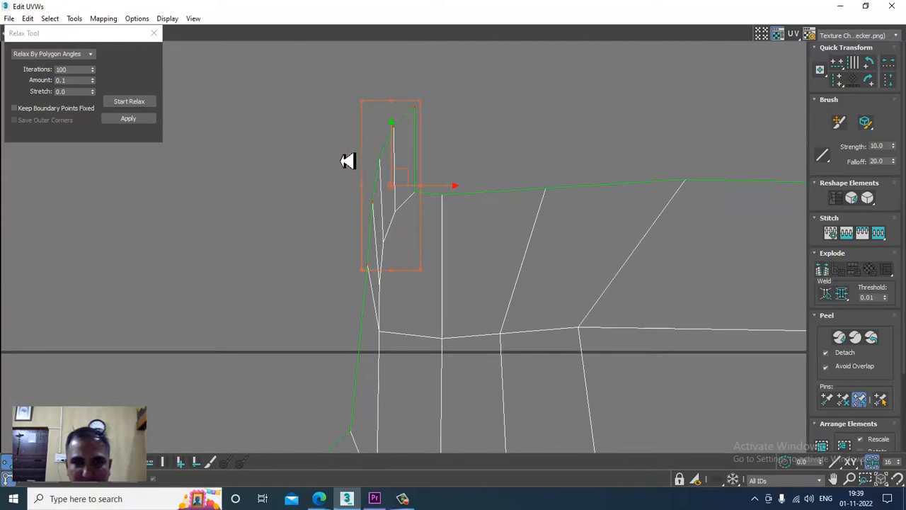
left_click_drag(392, 183, 393, 185, "ctrl")
middle_click_drag(404, 213, 423, 118)
left_click_drag(363, 315, 376, 343, "ctrl")
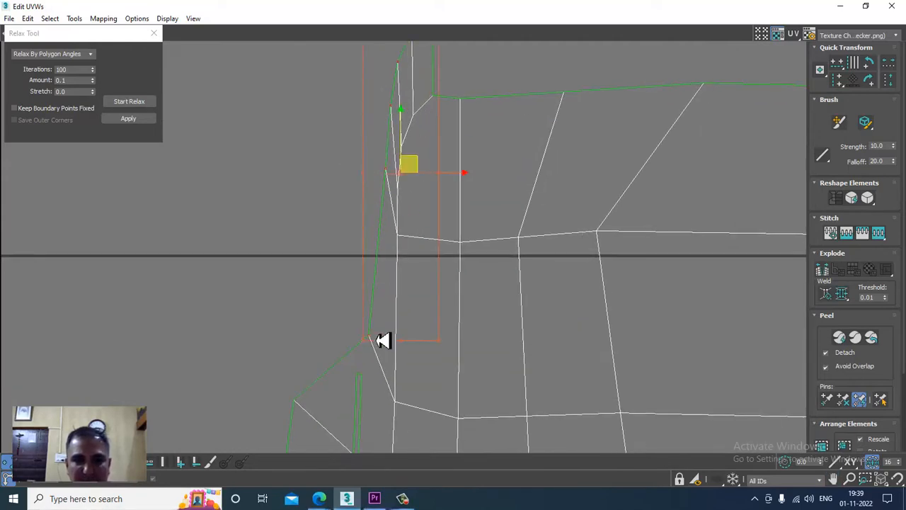
scroll(414, 307, "down", 1)
middle_click_drag(415, 307, 401, 305)
left_click(127, 103)
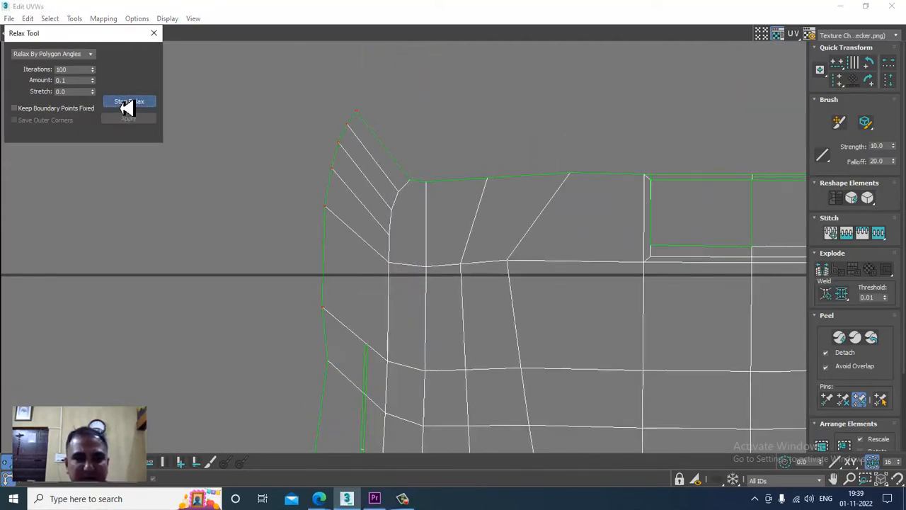
Relax the boundary vertices along the shell's bottom edge, including its lower-right corner, by polygon angles
middle_click_drag(412, 284, 443, 52)
scroll(473, 273, "down", 3)
middle_click_drag(473, 275, 317, 105)
scroll(440, 185, "down", 2)
scroll(347, 230, "up", 2)
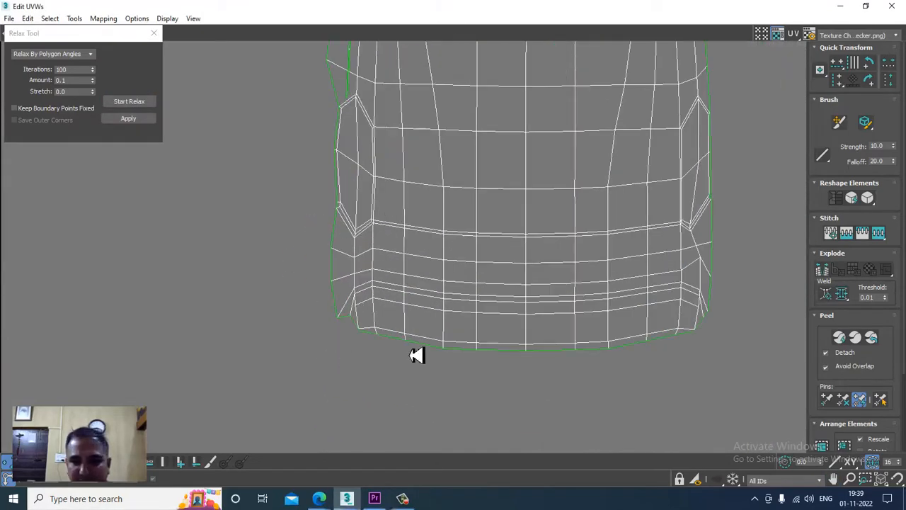
middle_click_drag(416, 356, 407, 306)
scroll(369, 281, "up", 2)
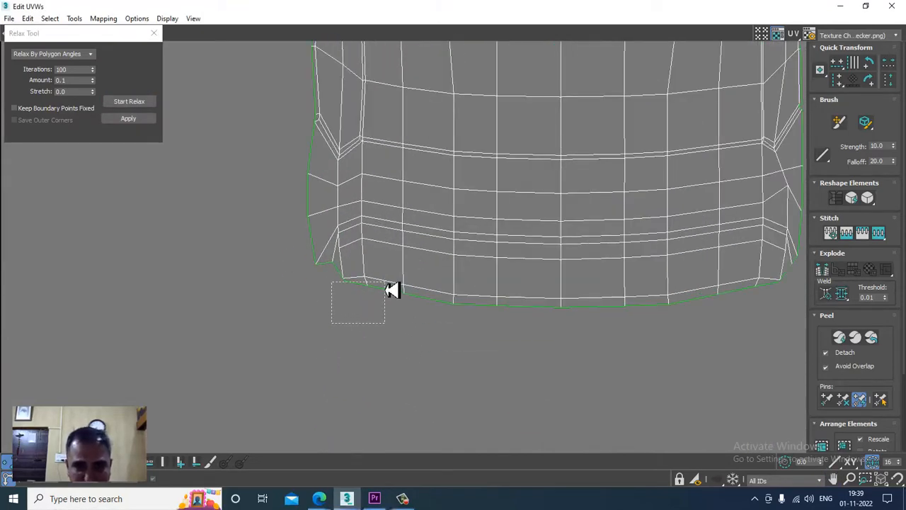
left_click_drag(391, 291, 388, 285)
scroll(443, 326, "up", 4)
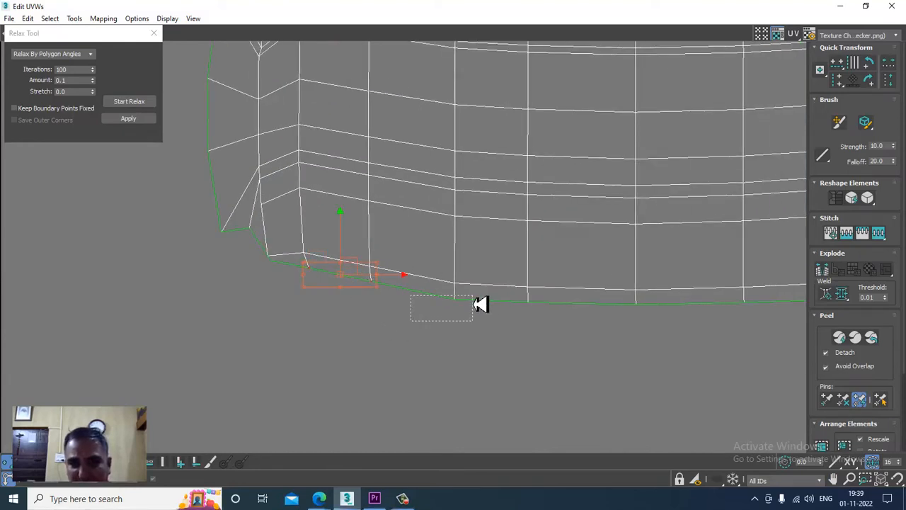
left_click_drag(475, 303, 511, 315, "ctrl")
middle_click_drag(489, 321, 387, 324)
left_click_drag(443, 309, 458, 303, "ctrl")
middle_click_drag(502, 323, 412, 328)
left_click_drag(425, 339, 461, 317, "ctrl")
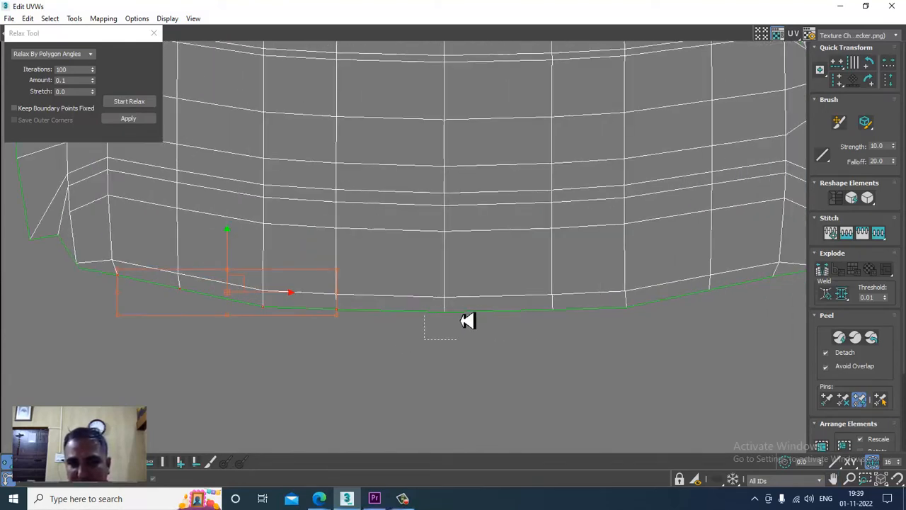
middle_click_drag(522, 318, 425, 357)
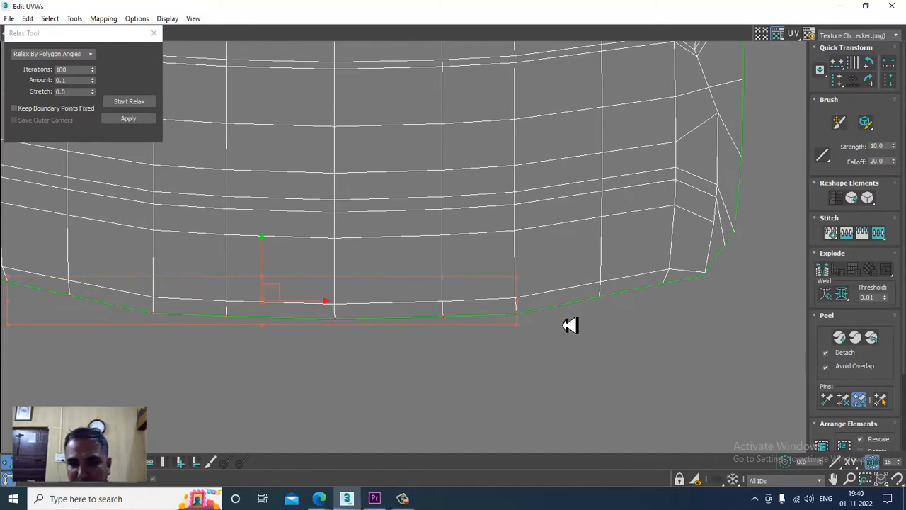
middle_click_drag(628, 301, 486, 323)
left_click_drag(519, 299, 543, 303, "ctrl")
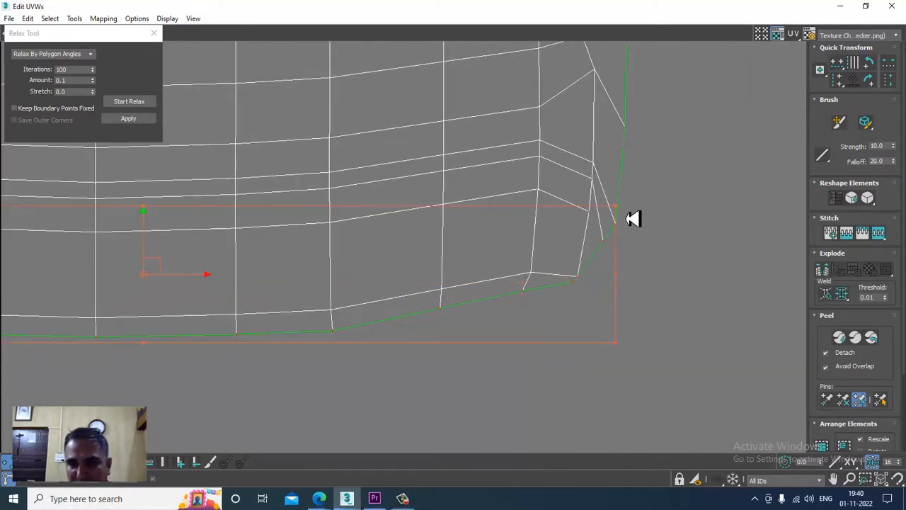
scroll(605, 235, "down", 6)
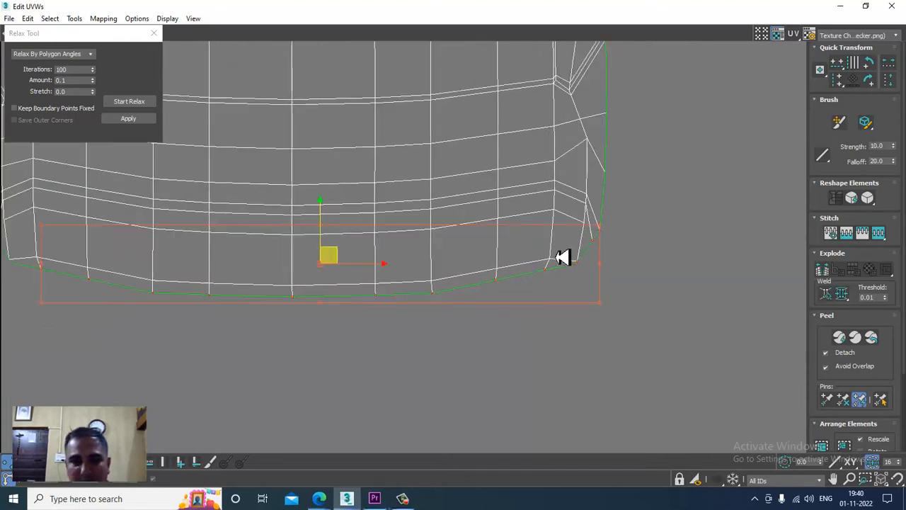
left_click(129, 102)
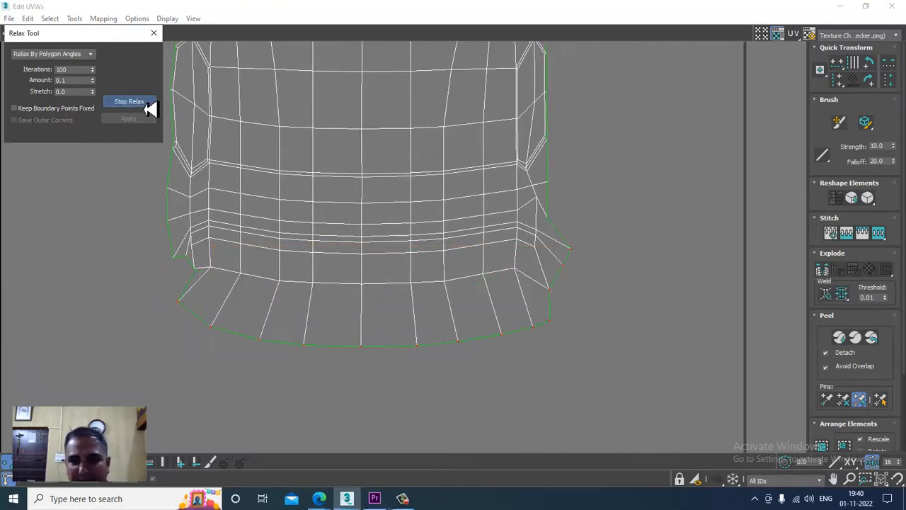
left_click(148, 105)
Relax the boundary vertices on the shell's right edge just above the lower-right corner by polygon angles
scroll(593, 202, "up", 3)
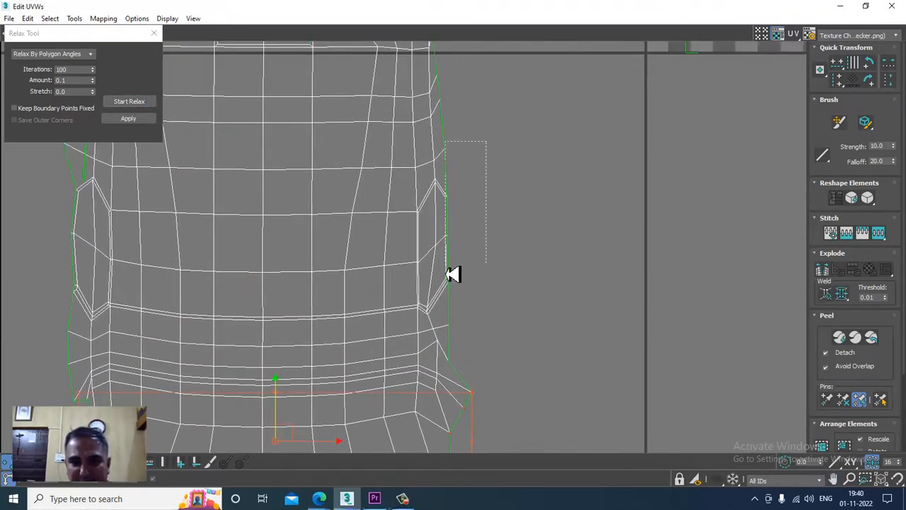
left_click_drag(459, 350, 473, 364)
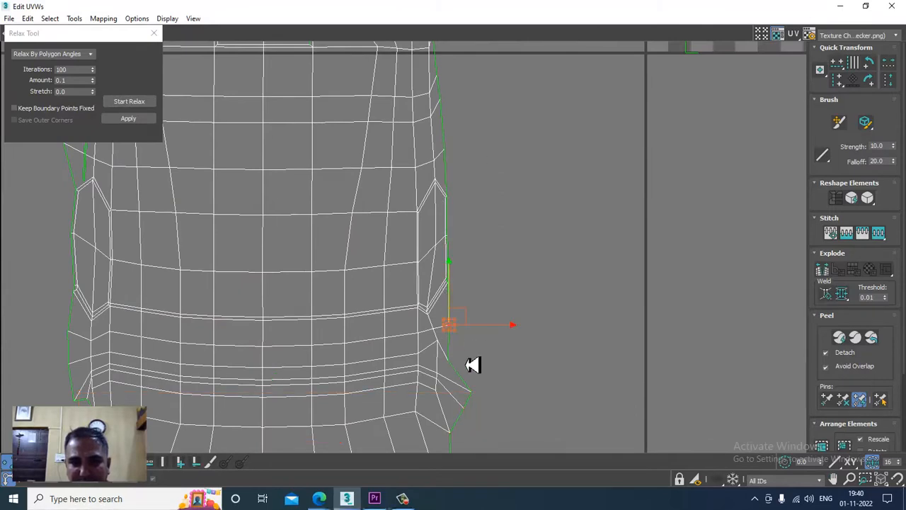
left_click(133, 104)
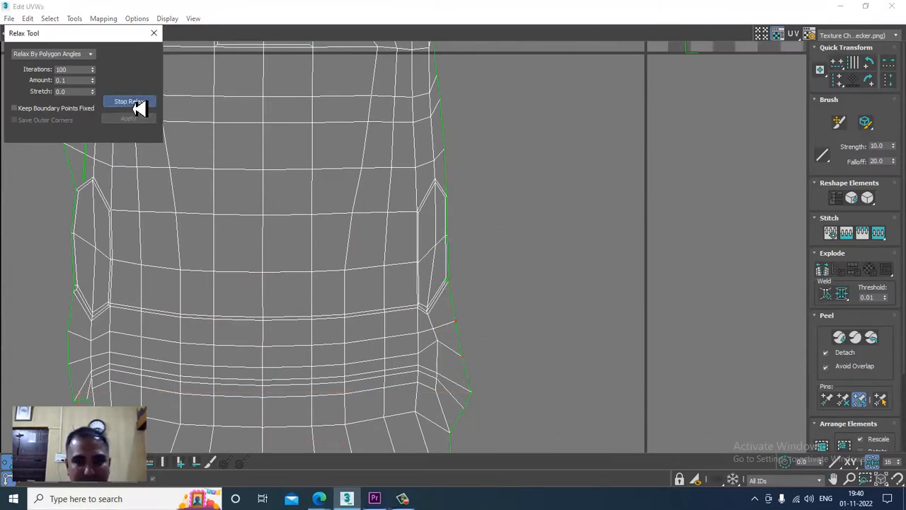
left_click(133, 104)
Relax the boundary vertices on the upper part of the shell's right edge, including the upper-right corner tab, by polygon angles
middle_click_drag(506, 143, 479, 267)
left_click_drag(431, 97, 426, 120)
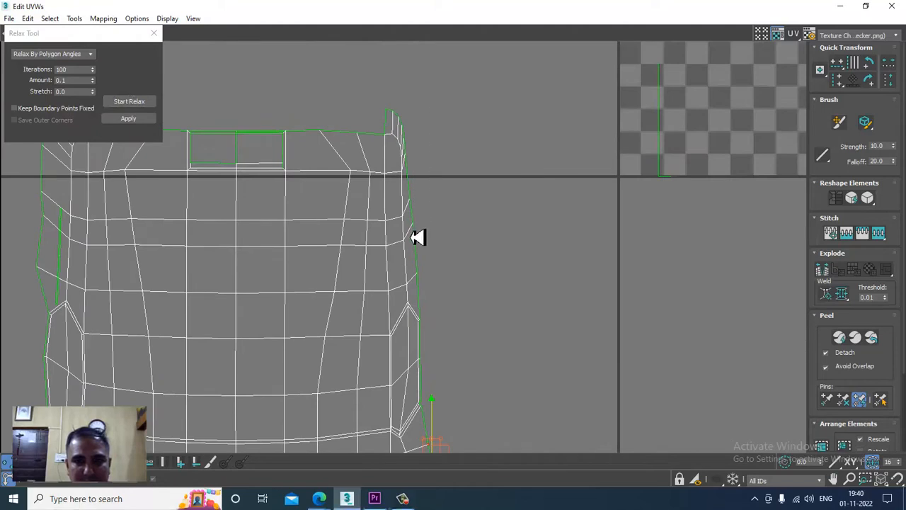
left_click_drag(414, 252, 415, 252)
scroll(418, 253, "up", 3)
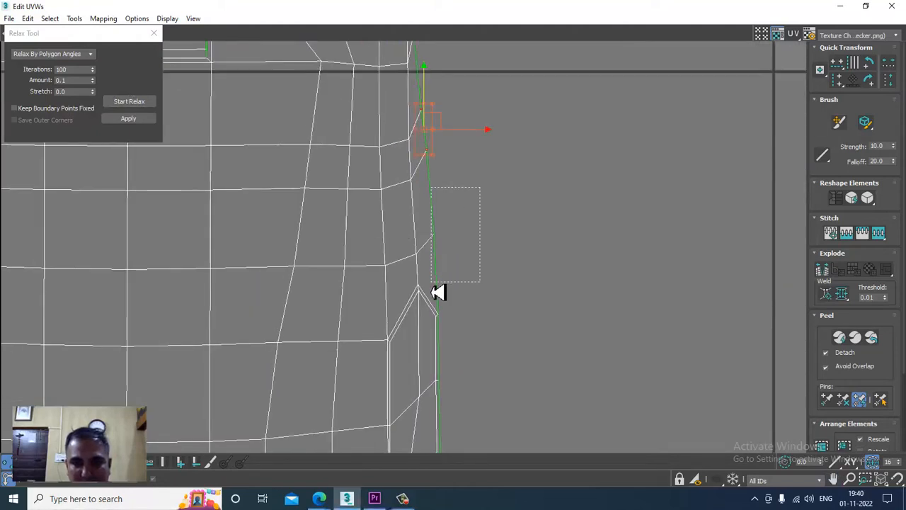
middle_click_drag(487, 265, 493, 268)
middle_click_drag(454, 162, 460, 311)
scroll(429, 209, "up", 3)
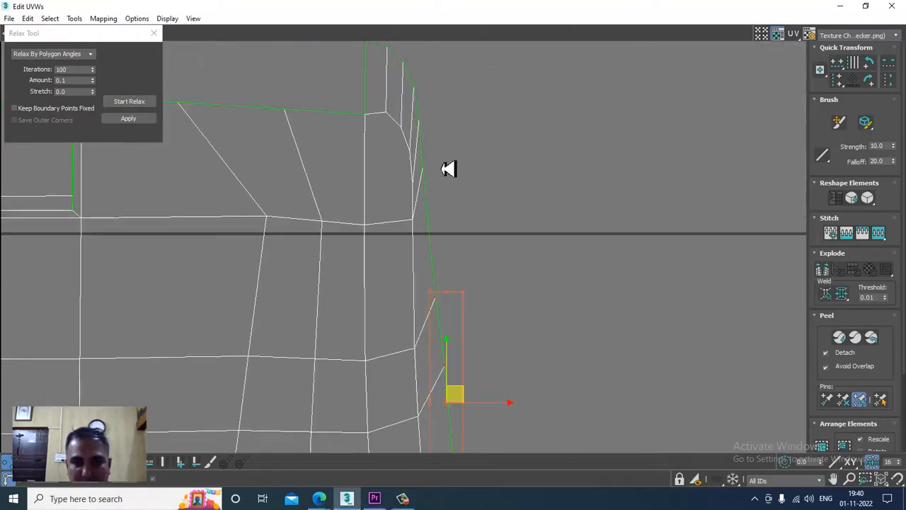
left_click_drag(427, 203, 427, 205, "ctrl")
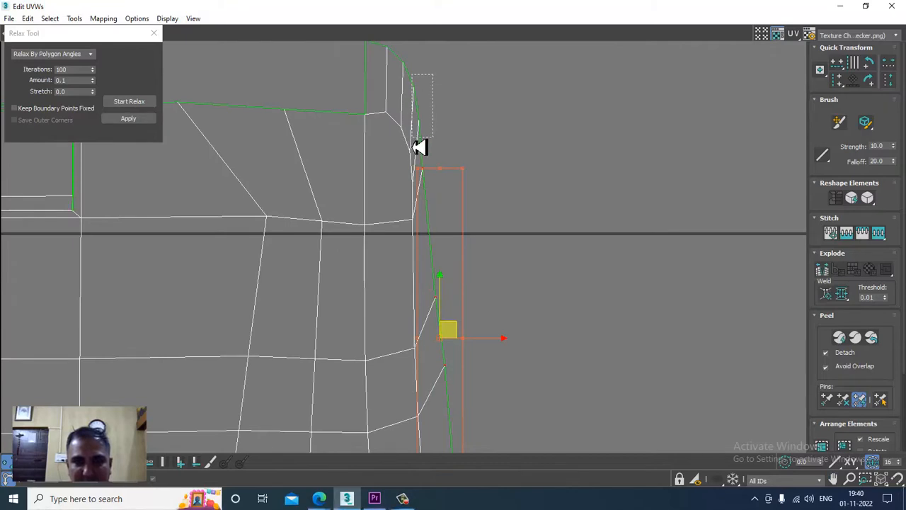
left_click_drag(413, 139, 413, 140, "ctrl")
middle_click_drag(417, 114, 431, 197)
left_click_drag(424, 94, 395, 158, "ctrl")
left_click_drag(381, 109, 359, 127, "ctrl")
scroll(391, 167, "down", 5)
middle_click_drag(447, 272, 459, 212)
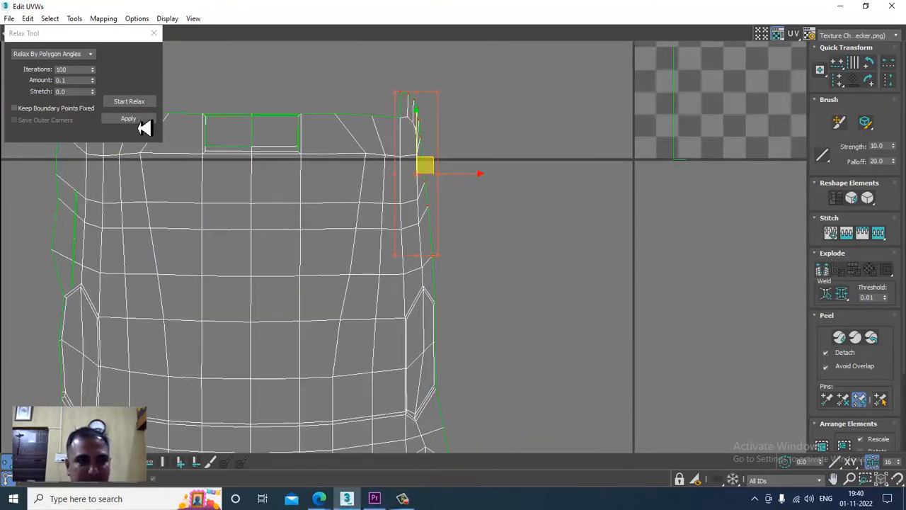
left_click(134, 105)
left_click(133, 105)
Relax the shell's right edge down through the hexagonal side flap, including the flap's outer vertices, by polygon angles
scroll(447, 296, "down", 3)
middle_click_drag(448, 296, 495, 279)
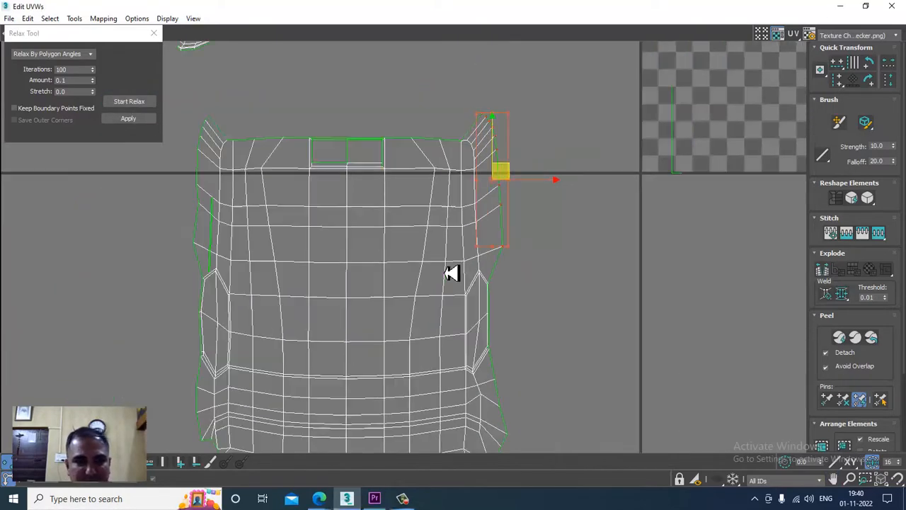
middle_click_drag(386, 227, 436, 252)
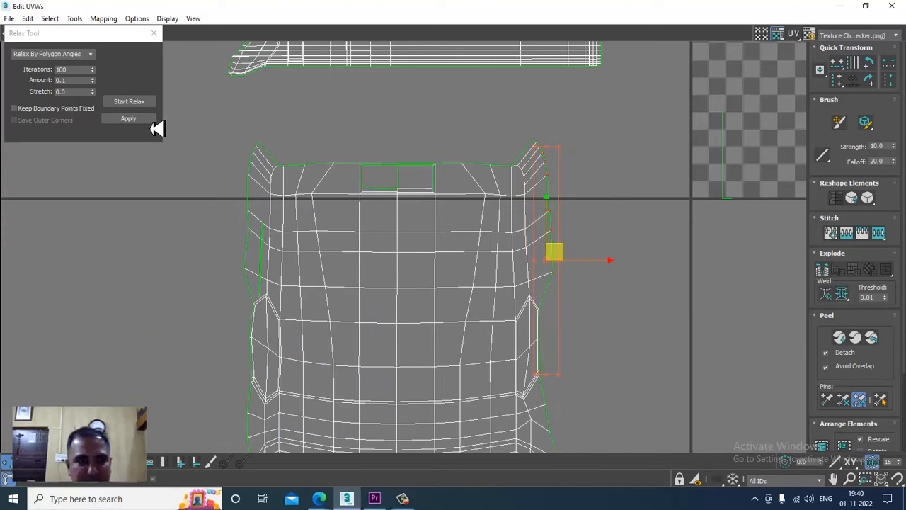
left_click(141, 103)
middle_click_drag(584, 321, 574, 260)
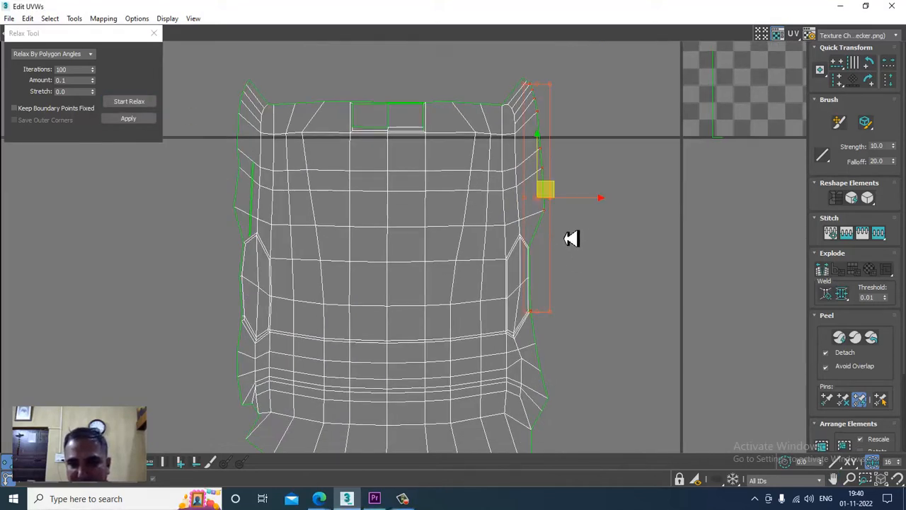
left_click_drag(525, 306, 528, 300)
left_click(144, 102)
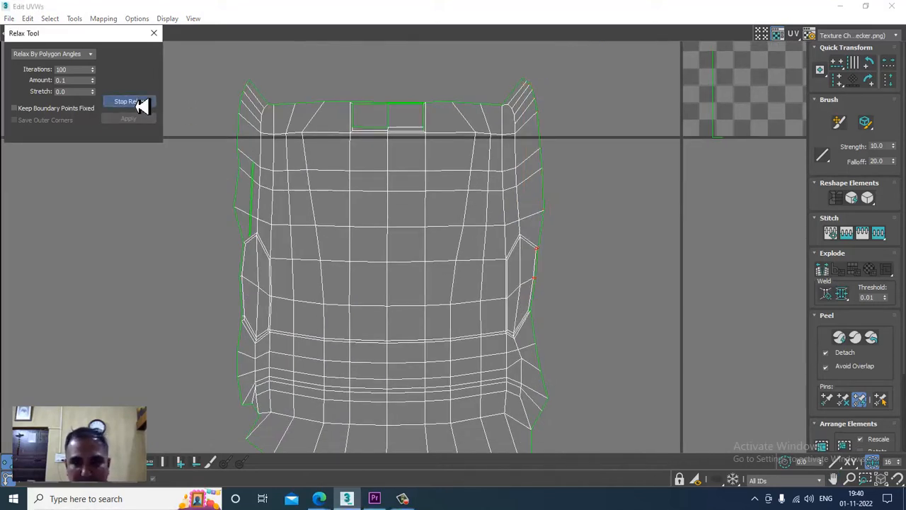
scroll(456, 241, "down", 3)
middle_click_drag(494, 268, 486, 189)
scroll(467, 183, "down", 1)
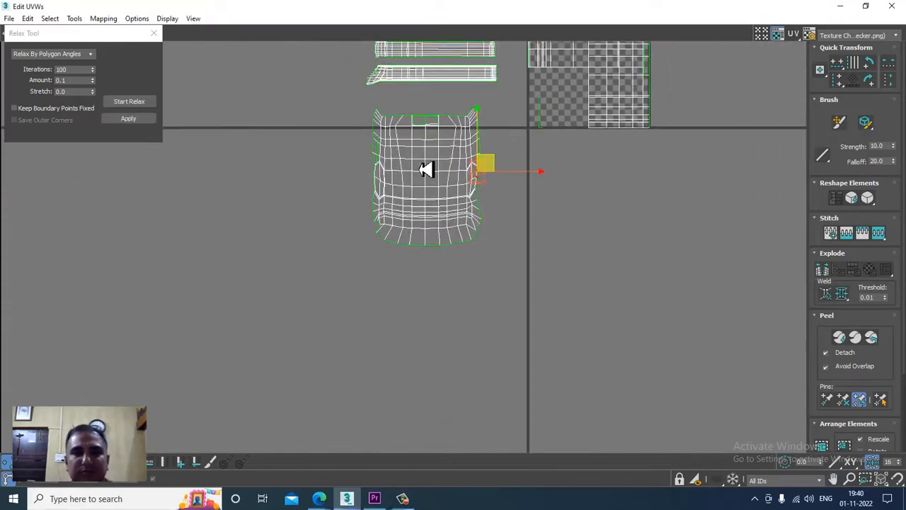
Select the open seam vertices inside the shell's upper-left edge and examine where they lie on the train's nose
scroll(414, 199, "up", 3)
middle_click_drag(427, 170, 424, 278)
scroll(415, 199, "down", 1)
scroll(394, 172, "up", 1)
scroll(443, 240, "up", 1)
scroll(425, 127, "up", 2)
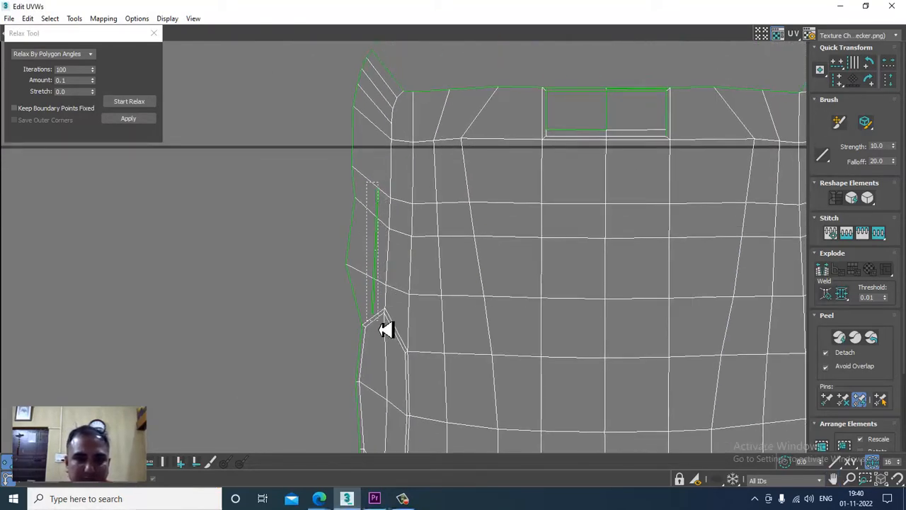
left_click_drag(383, 328, 383, 327)
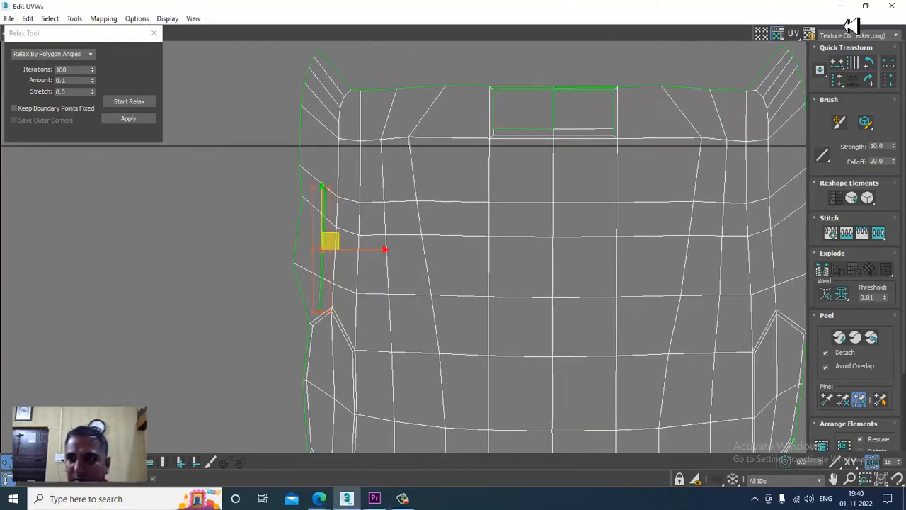
left_click(841, 6)
key("alt+w")
mouse_move(607, 309)
middle_mouse_down("alt")
mouse_move(431, 257)
mouse_move(592, 260)
mouse_move(305, 179)
middle_mouse_up("alt")
scroll(257, 206, "up", 4)
key("F3")
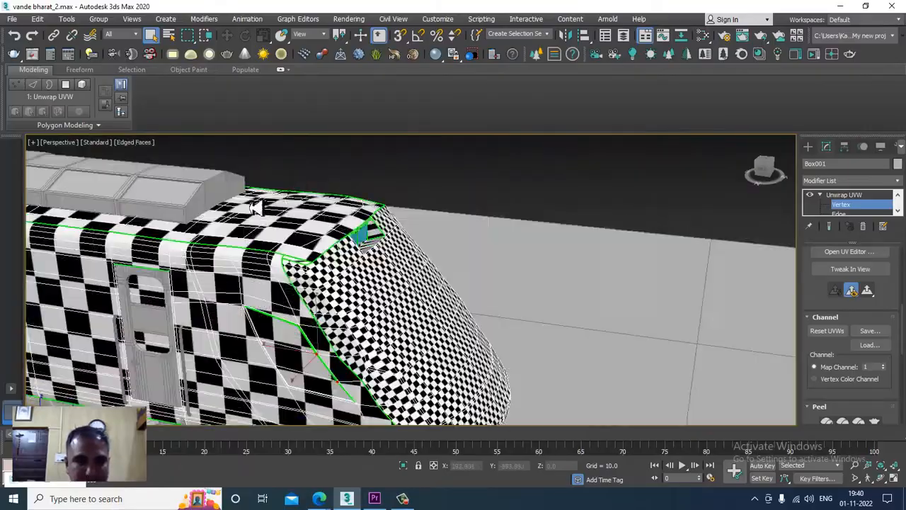
middle_click_drag(399, 321, 468, 326, "alt")
left_click(27, 489)
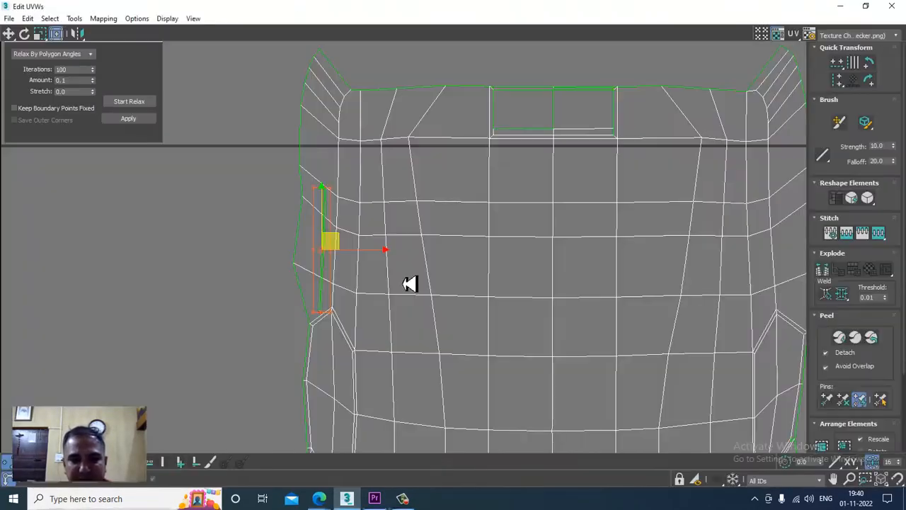
Select the entire nose-front shell, scale it down, and move it up against the body strips
scroll(415, 214, "down", 6)
middle_click_drag(444, 248, 414, 259)
scroll(414, 259, "up", 2)
middle_click_drag(366, 221, 375, 236)
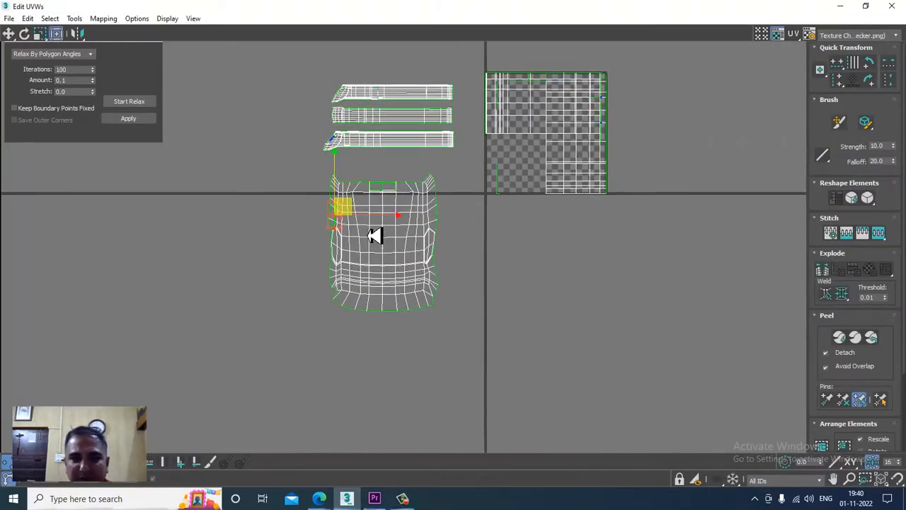
left_click_drag(439, 326, 468, 333)
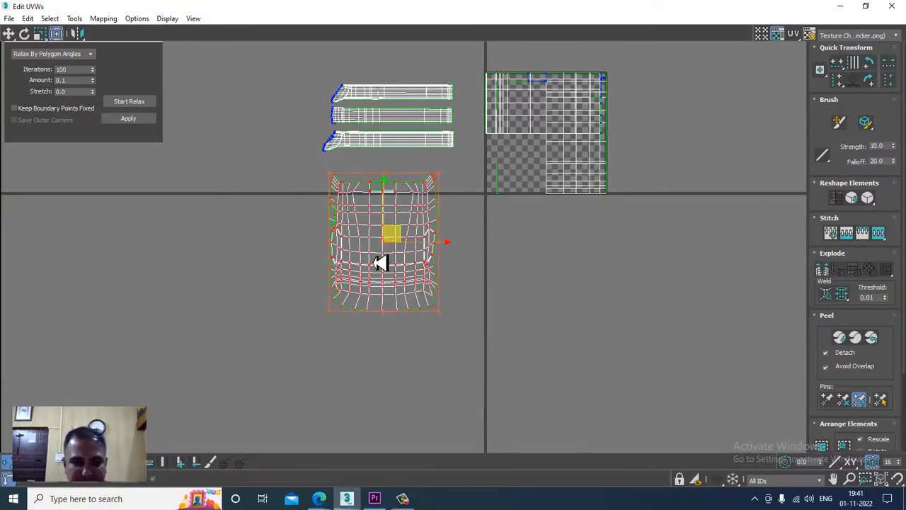
left_click_drag(391, 251, 412, 90)
scroll(425, 314, "up", 2)
scroll(416, 273, "up", 3)
key("w")
middle_click_drag(419, 119, 397, 398)
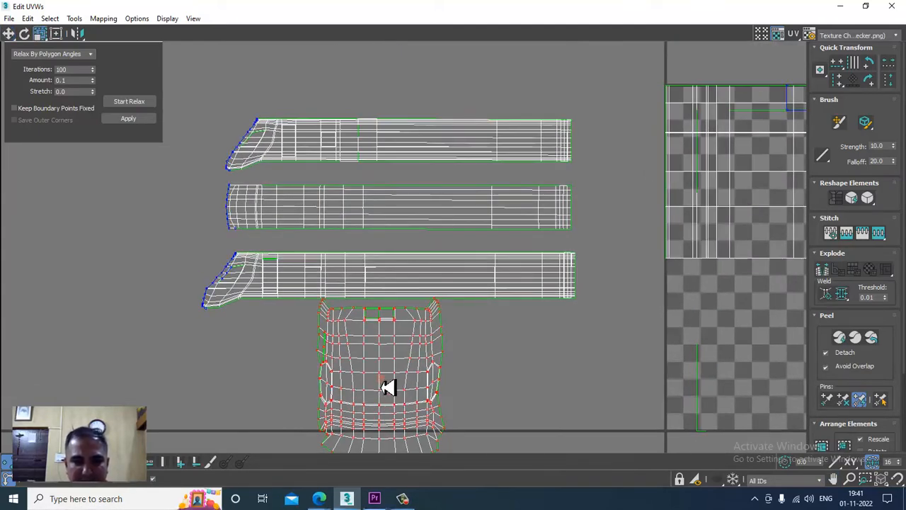
Shrink the nose-front shell further and place it in front of the middle body strip's nose end
left_click_drag(381, 384, 407, 433)
middle_click_drag(395, 336, 474, 337)
key("w")
left_click_drag(472, 394, 233, 210)
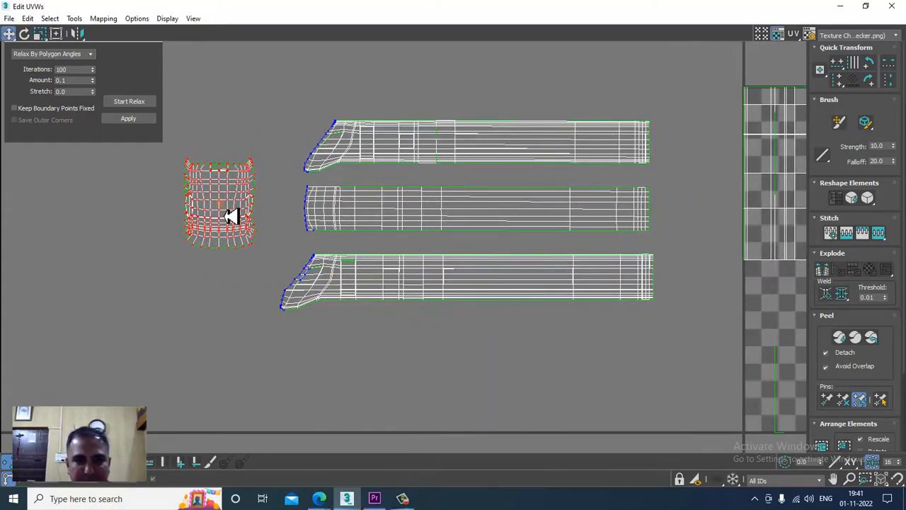
scroll(382, 255, "down", 2)
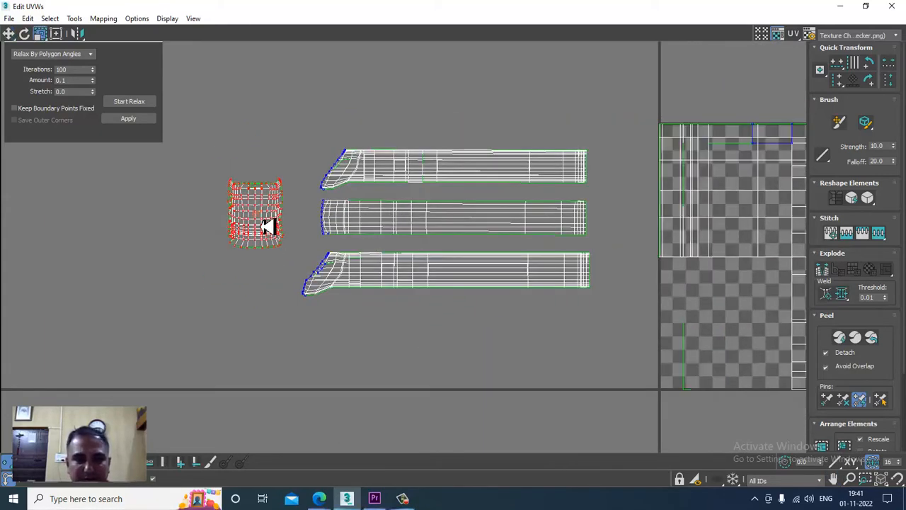
scroll(271, 245, "up", 2)
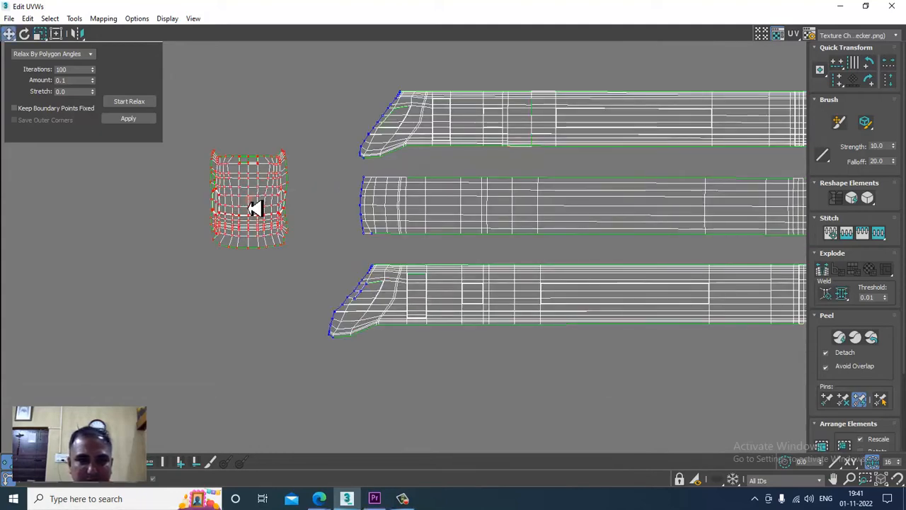
middle_click_drag(391, 232, 273, 236)
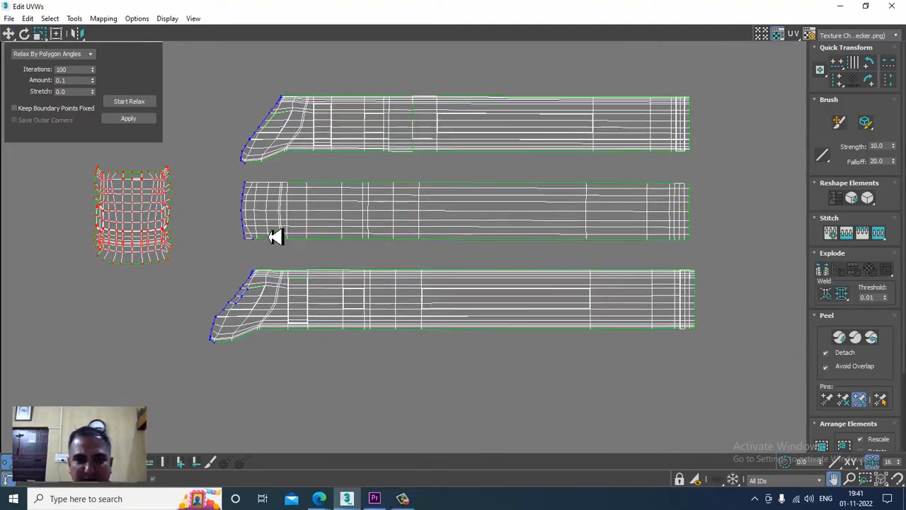
Try to relax the whole middle body strip by polygon angles, then by edge angles
left_click_drag(696, 258, 692, 255)
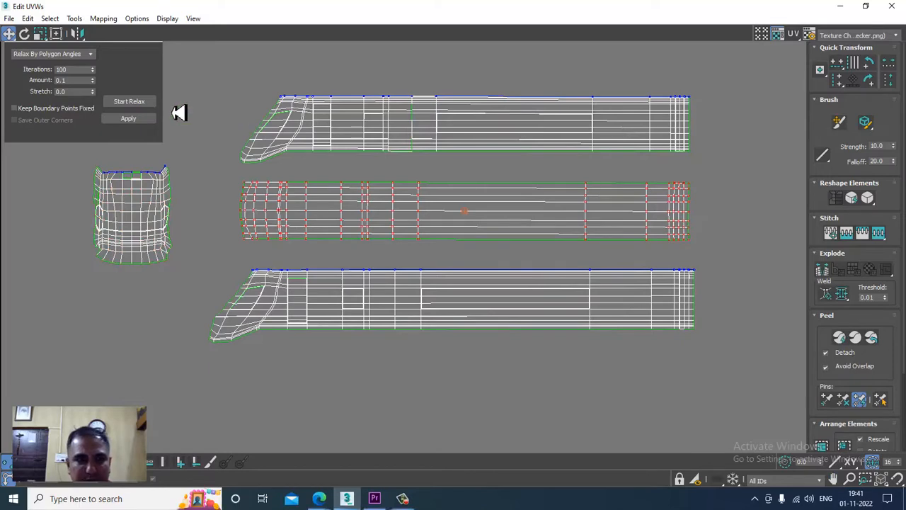
left_click(140, 103)
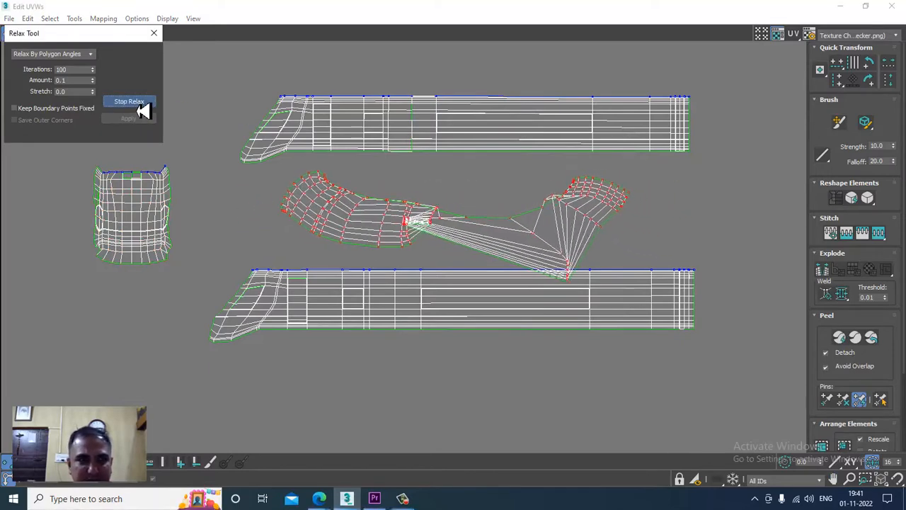
left_click(141, 106)
key("ctrl+z")
left_click(92, 55)
left_click(83, 65)
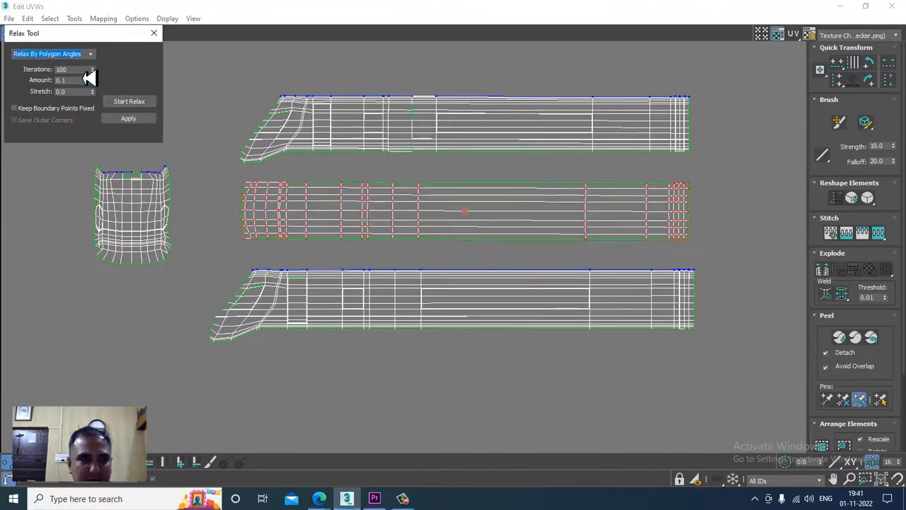
left_click(126, 103)
key("ctrl+z")
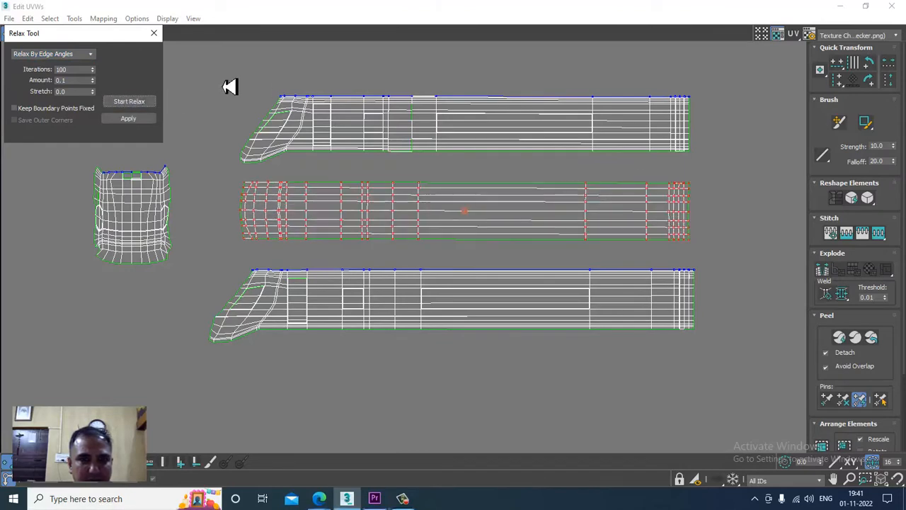
Try to relax the whole upper body strip by edge angles, then by polygon angles
left_click_drag(732, 188, 732, 188)
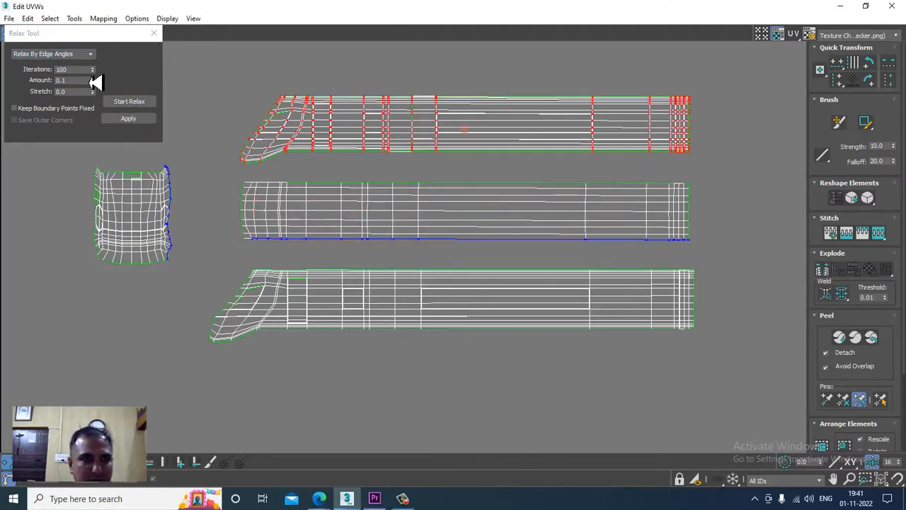
left_click(131, 103)
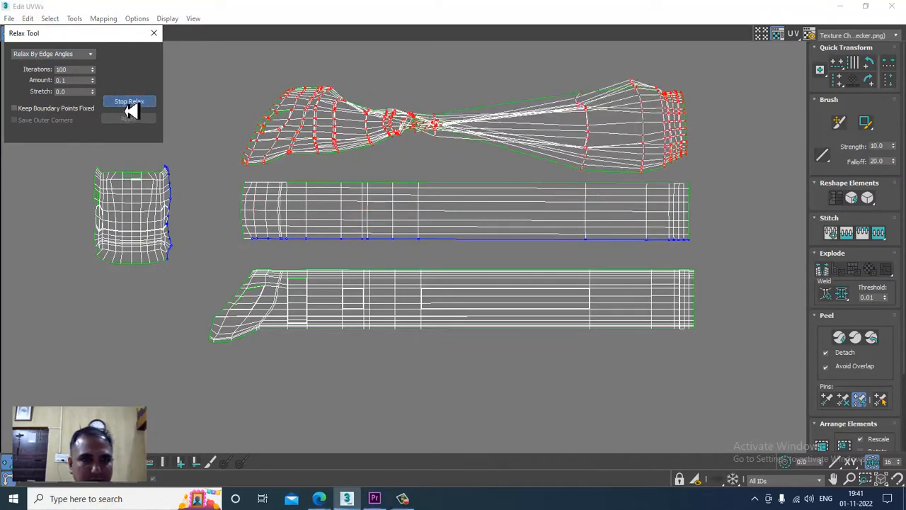
left_click(129, 104)
key("ctrl+z")
left_click(91, 56)
left_click(83, 65)
left_click(125, 103)
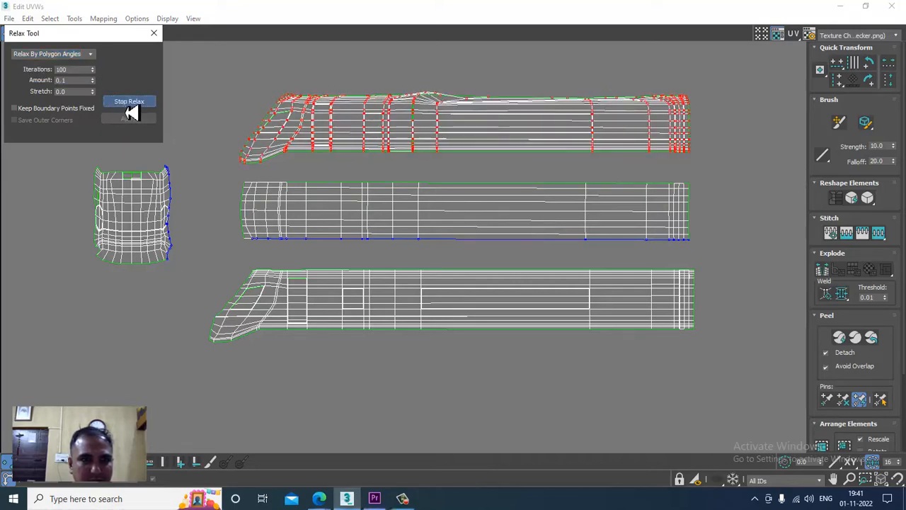
left_click(128, 104)
key("ctrl+z")
left_click(153, 33)
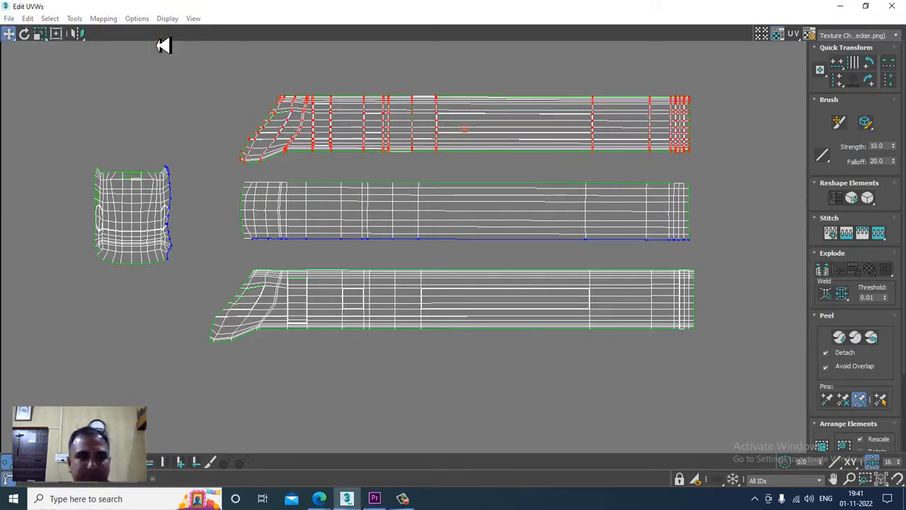
Select all vertices of the unmapped UVs over the checker tile and check where they lie on the train body
scroll(439, 288, "down", 5)
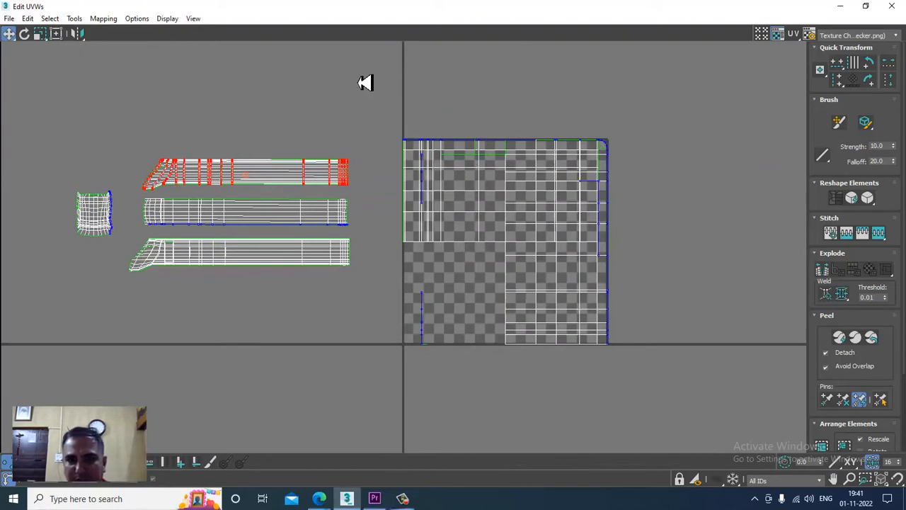
left_click_drag(365, 83, 762, 484)
left_click(839, 6)
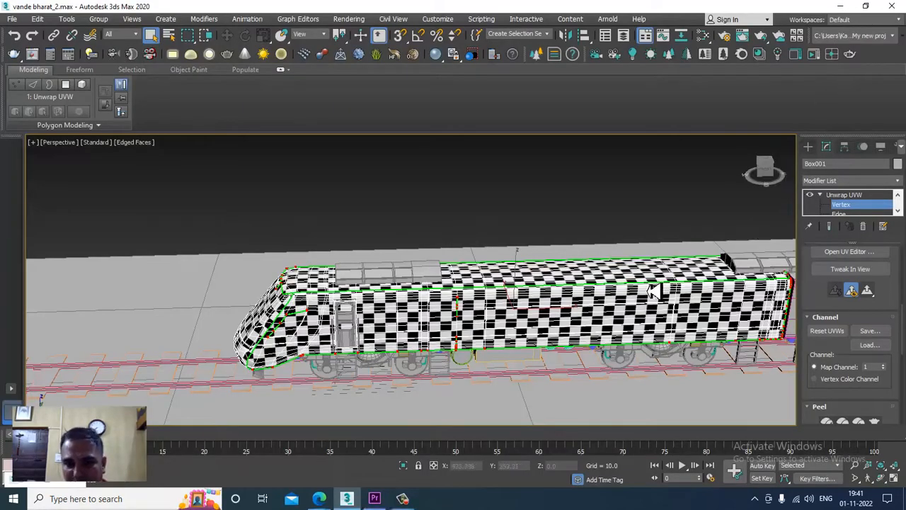
scroll(526, 270, "down", 3)
key("alt+w")
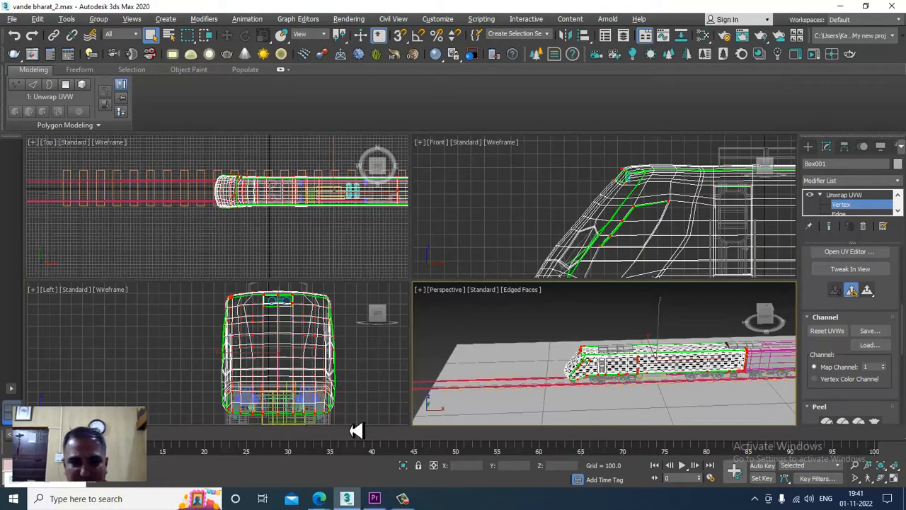
left_click(27, 489)
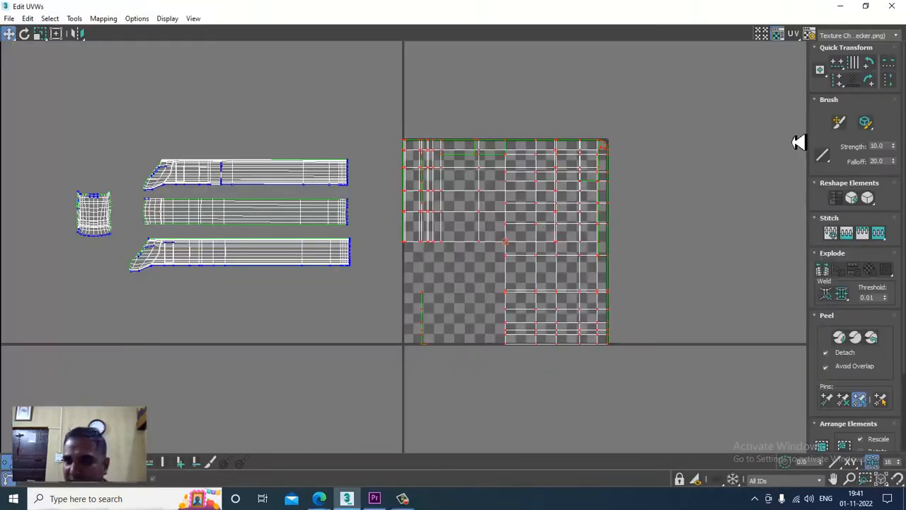
Select all remaining unmapped polygons over the checker tile and bring the train model into view
key("3")
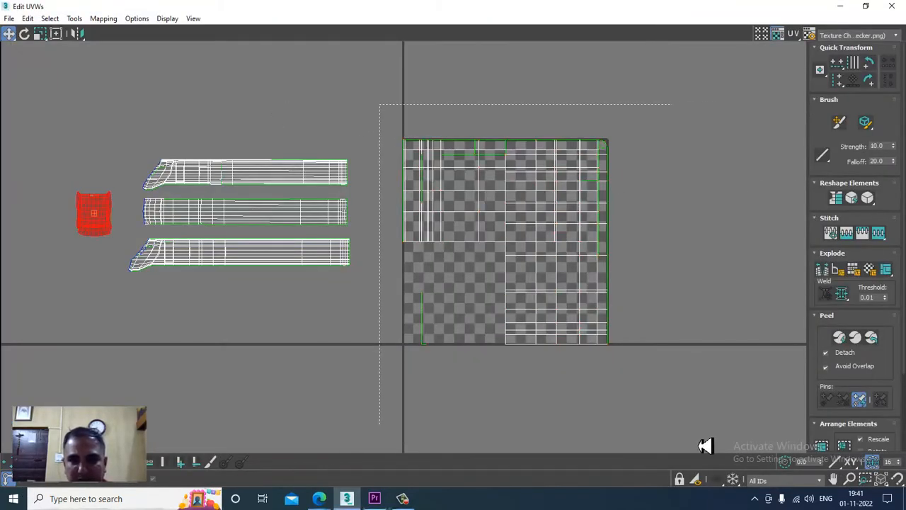
left_click_drag(705, 444, 699, 308)
left_click(842, 7)
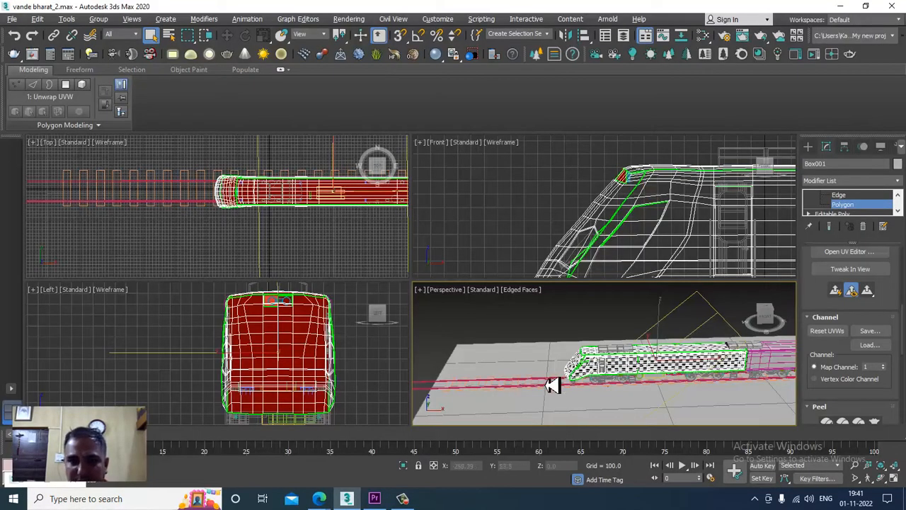
Deselect the upper polygons of the body's flat rear end wall in a maximized wireframe perspective view
key("alt+w")
middle_click_drag(609, 316, 561, 266, "alt")
key("F3")
scroll(611, 314, "up", 3)
scroll(613, 289, "up", 4)
scroll(527, 281, "down", 4)
mouse_move(521, 288)
middle_mouse_down("alt")
mouse_move(585, 283)
mouse_move(524, 290)
mouse_move(515, 281)
middle_mouse_up("alt")
scroll(515, 282, "up", 4)
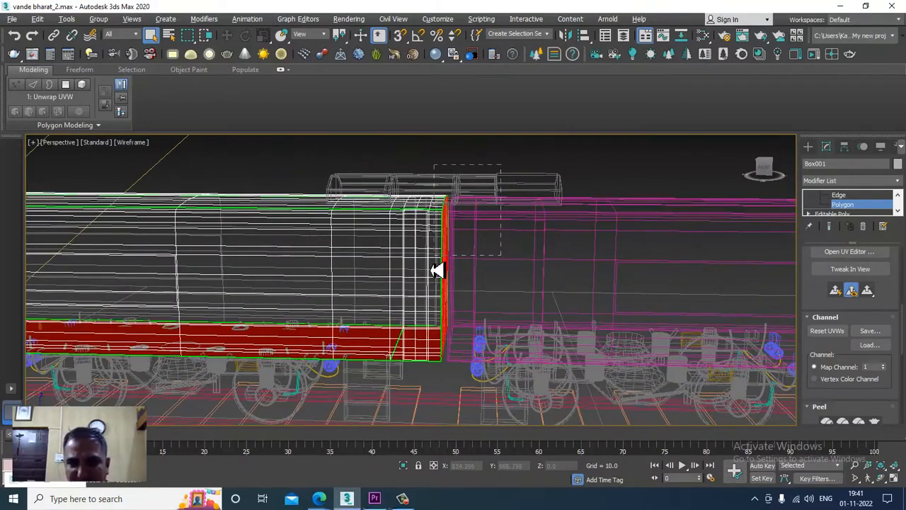
left_click_drag(416, 289, 415, 292, "alt")
middle_click_drag(418, 291, 470, 279, "alt")
scroll(473, 275, "up", 4)
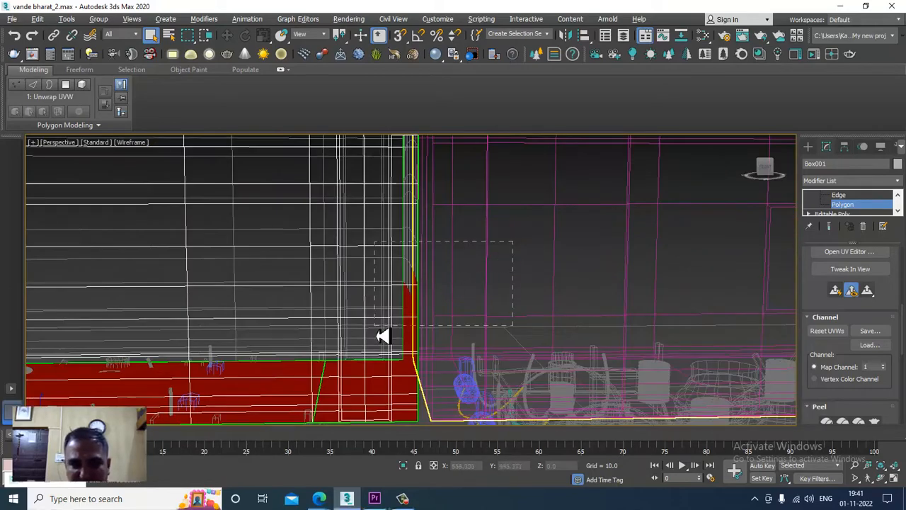
Deselect the remaining low polygons of the rear end wall, keeping the body's floor selected
scroll(389, 345, "down", 4)
middle_click_drag(439, 329, 432, 283, "alt")
left_click_drag(489, 225, 242, 289, "alt")
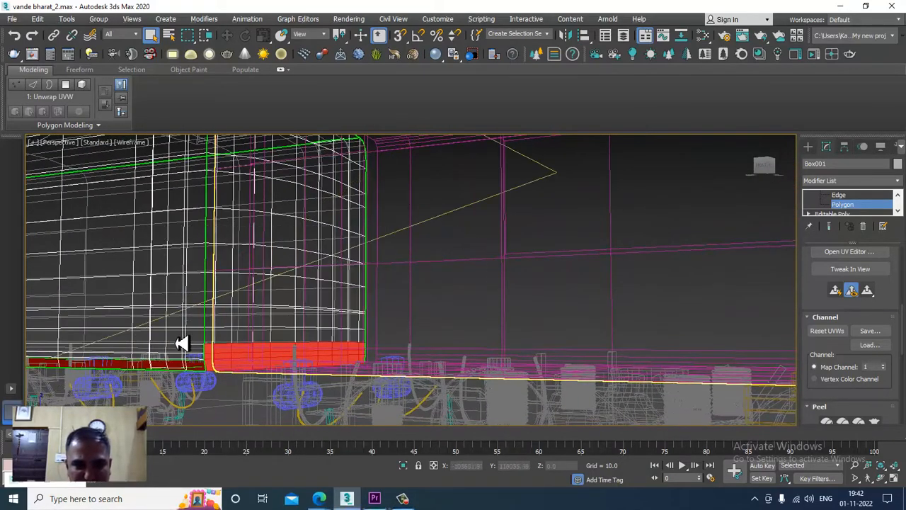
middle_click_drag(182, 344, 513, 315, "alt")
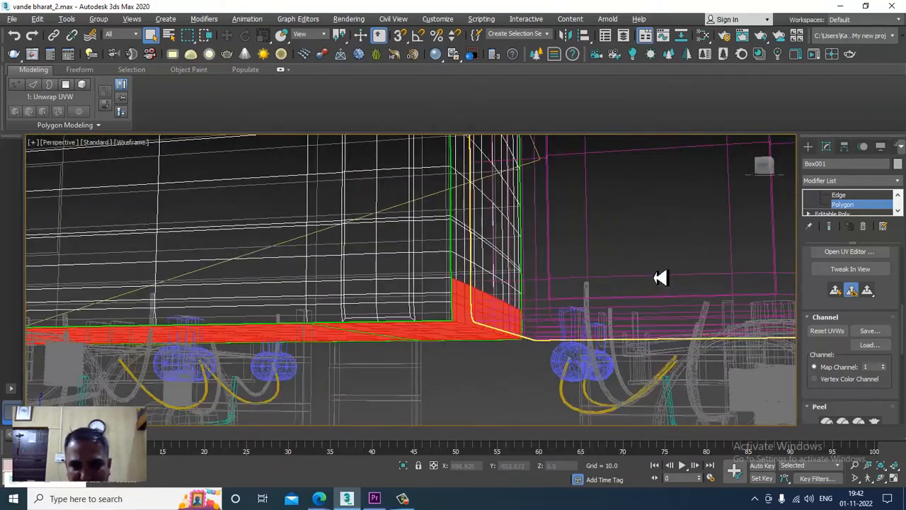
middle_click_drag(429, 316, 472, 333, "alt")
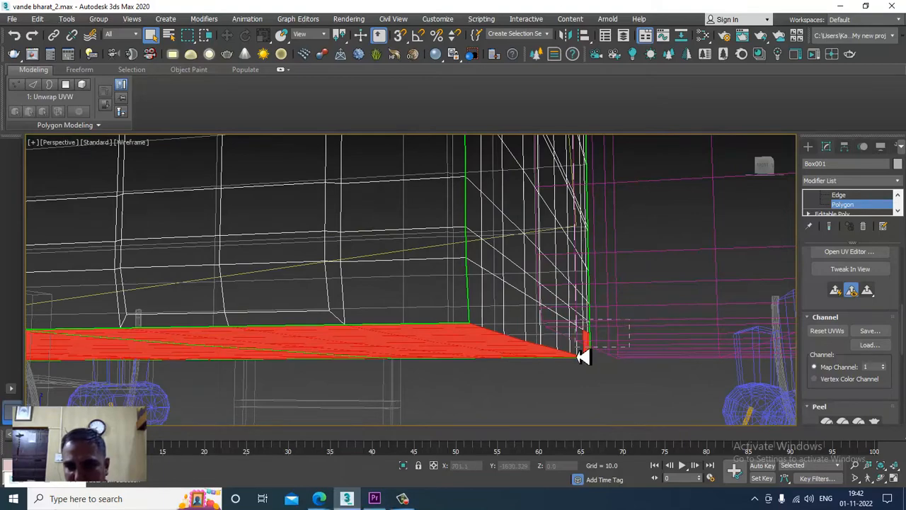
middle_click_drag(582, 356, 575, 354, "alt")
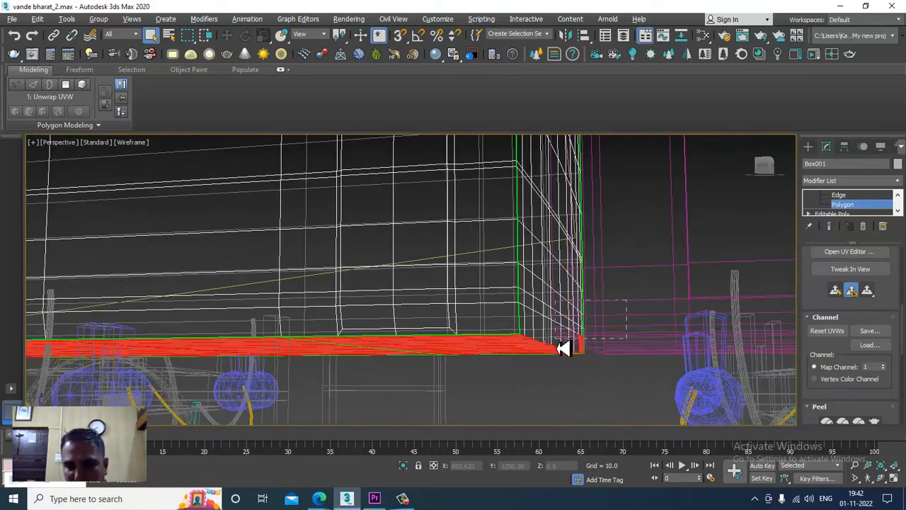
scroll(485, 319, "down", 10)
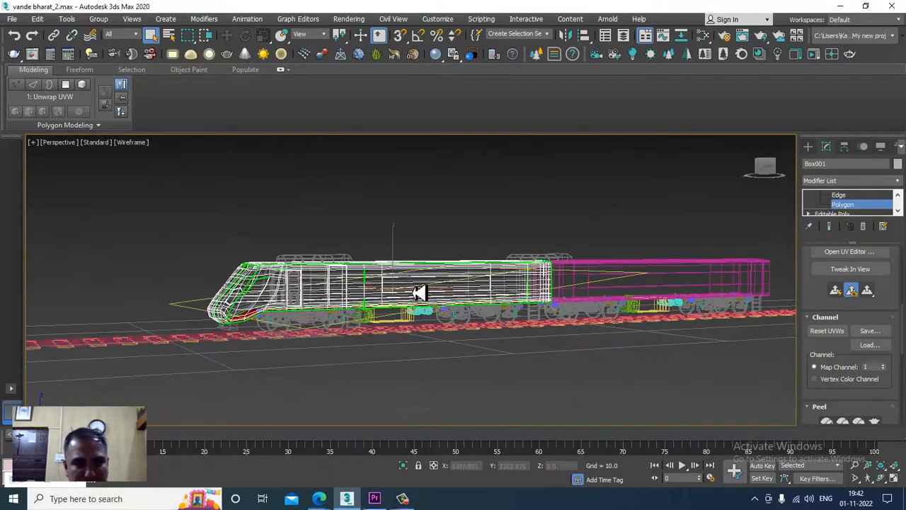
middle_click_drag(444, 311, 475, 281, "alt")
scroll(602, 348, "up", 5)
middle_click_drag(603, 348, 303, 303, "alt")
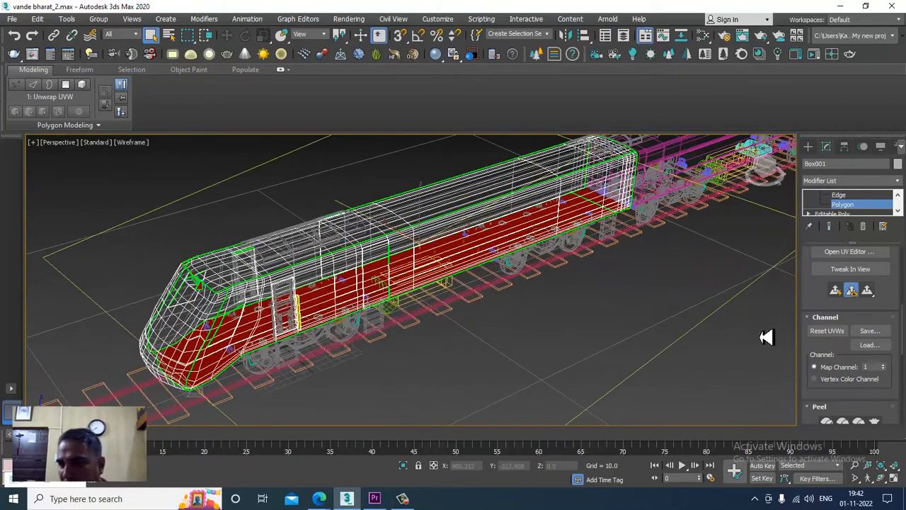
Apply a planar projection aligned to Z to the selected floor polygons and open the UV editor
left_click_drag(818, 280, 837, 124)
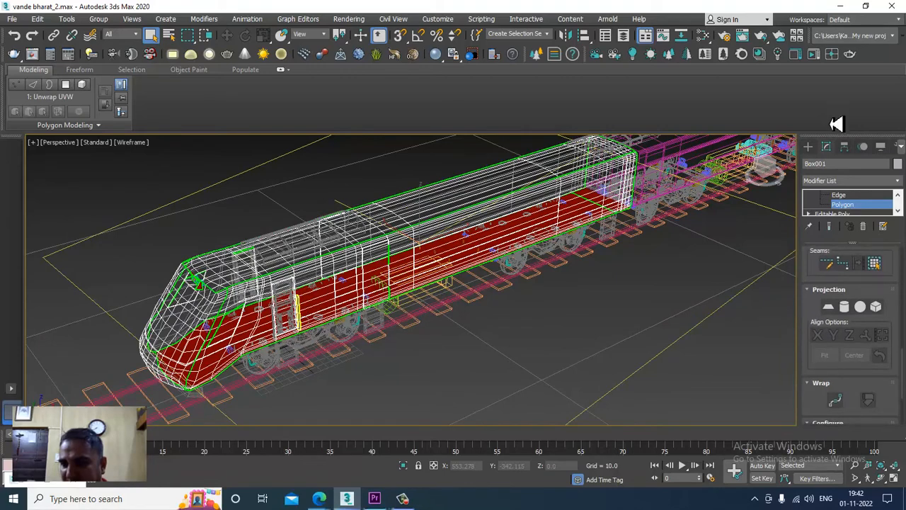
left_click(828, 307)
scroll(531, 260, "down", 5)
scroll(518, 265, "up", 6)
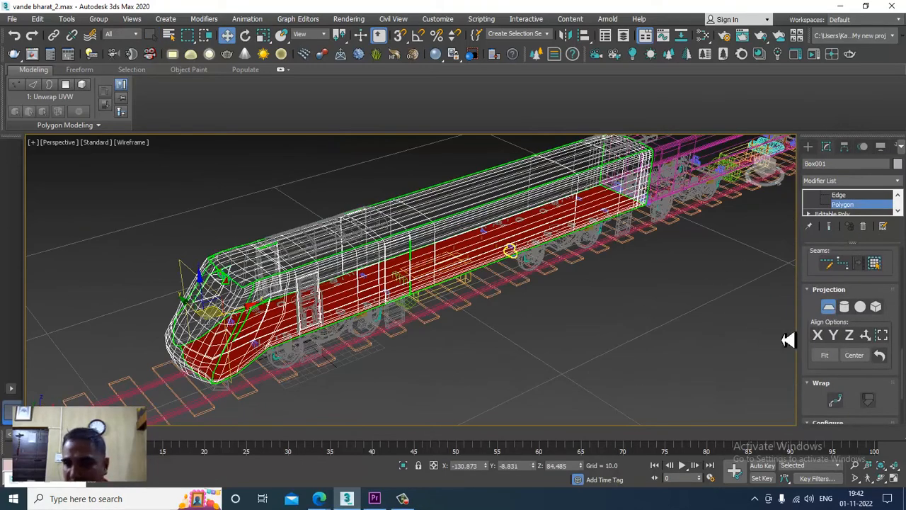
left_click(852, 336)
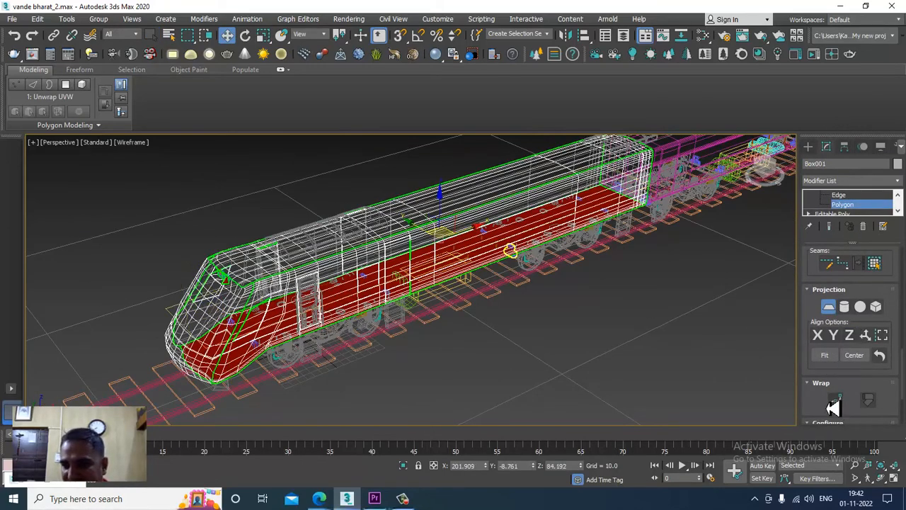
left_click_drag(816, 317, 820, 504)
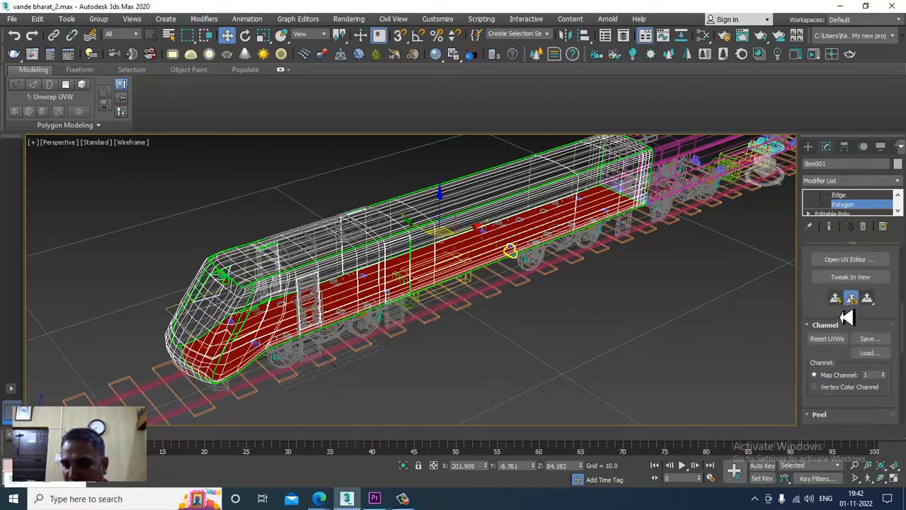
left_click(850, 260)
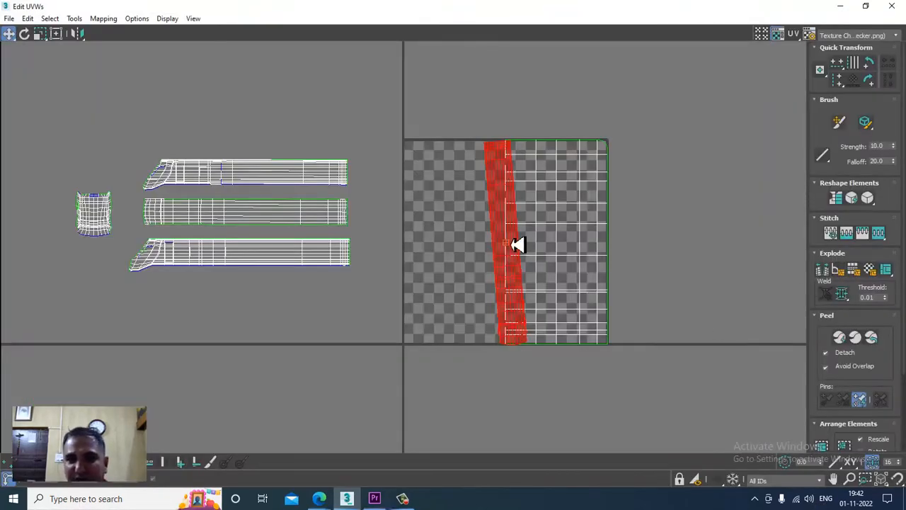
Move the floor shell off the checker tile to below the body strips and relax it by polygon angles
left_click_drag(505, 198, 283, 340)
middle_click_drag(284, 340, 329, 256)
scroll(329, 256, "up", 2)
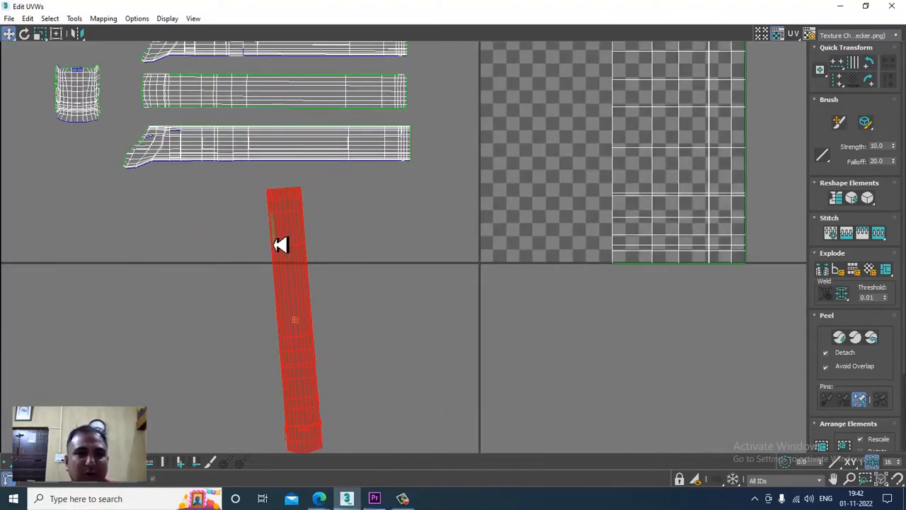
left_click(75, 18)
left_click(125, 208)
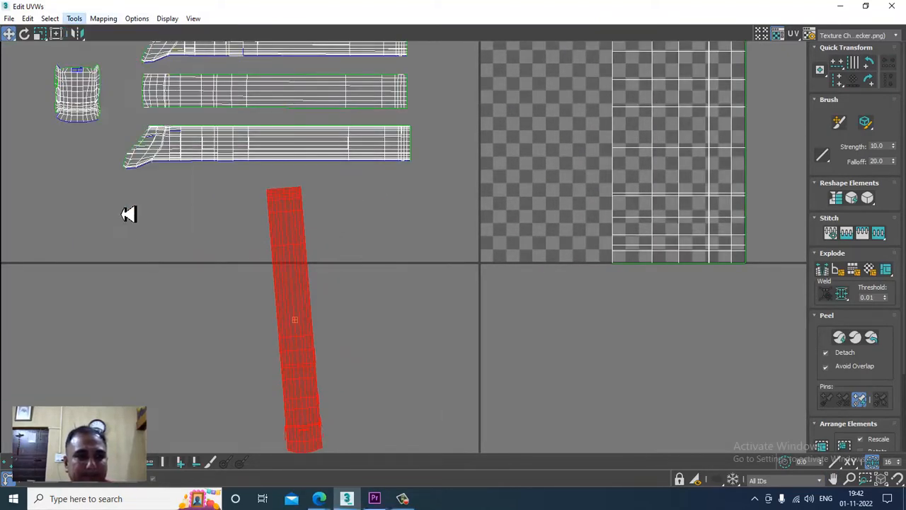
left_click(140, 103)
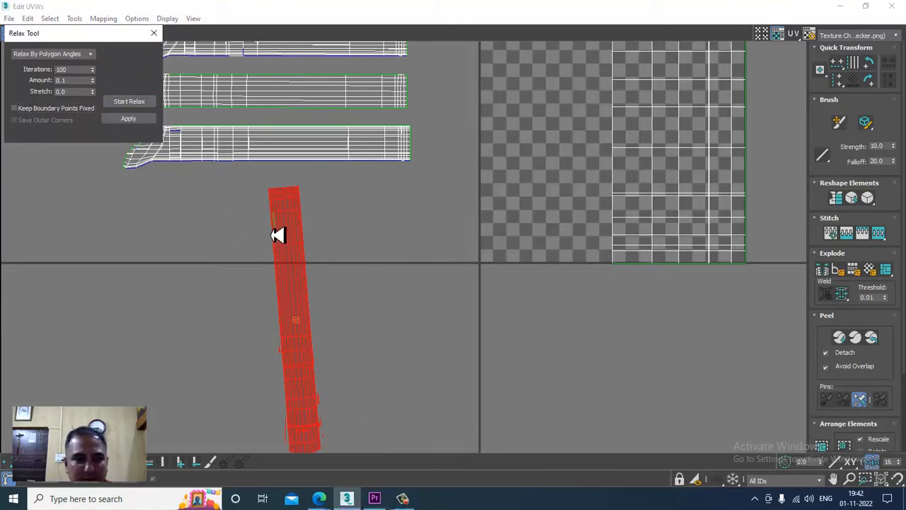
left_click(154, 33)
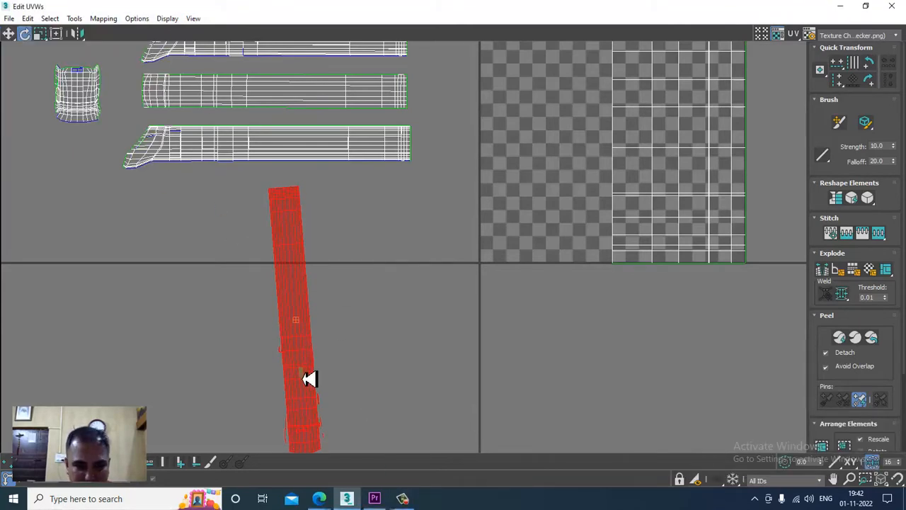
Rotate the floor shell to horizontal, inspect its stray fragments up close, and close the UV editor
left_click_drag(310, 379, 222, 328)
scroll(239, 346, "up", 5)
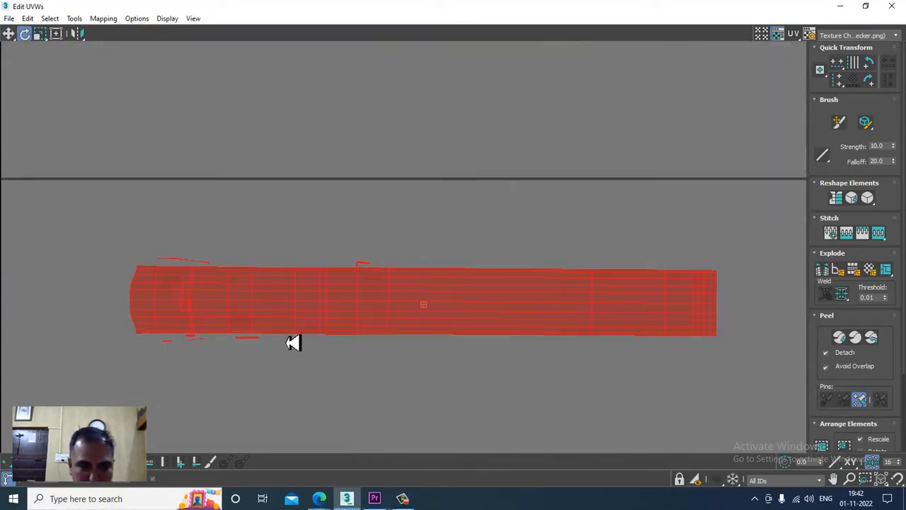
scroll(293, 342, "up", 2)
left_click_drag(449, 287, 446, 287)
left_click(891, 7)
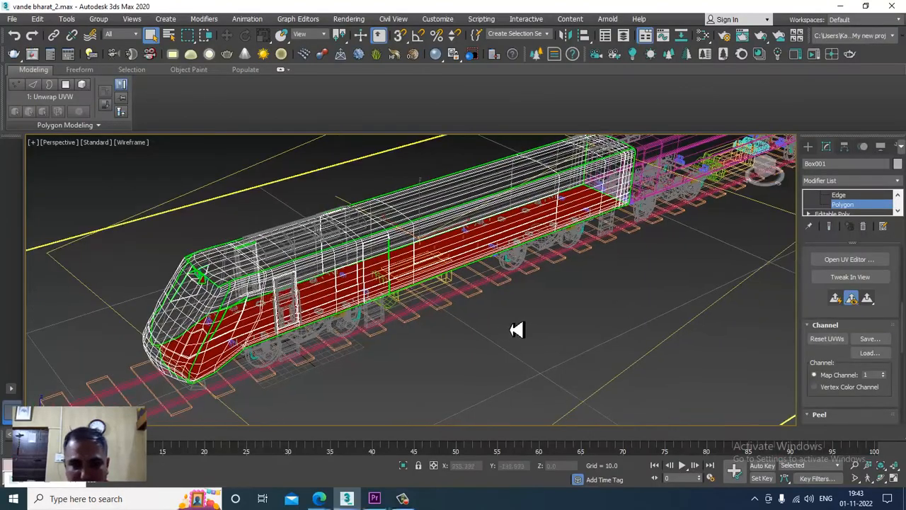
Isolate the train body in shaded view and examine the checker pattern on its floor, sides, roof and nose
key("alt+w")
middle_click_drag(499, 314, 573, 313, "alt")
key("alt+w")
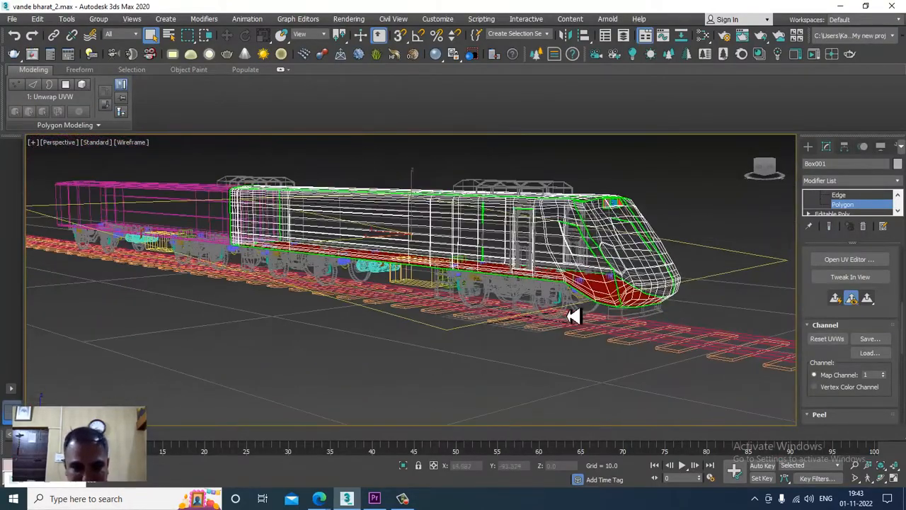
key("F3")
middle_click_drag(614, 337, 607, 320, "alt")
key("alt+q")
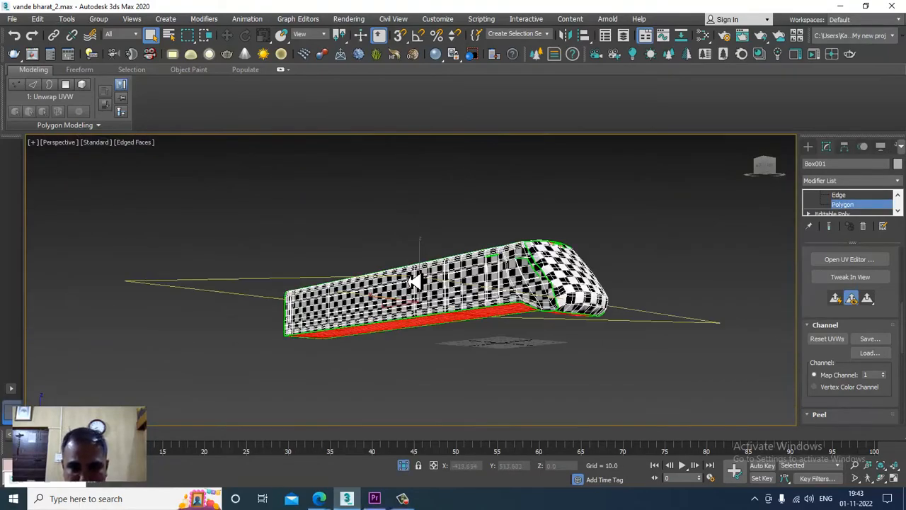
scroll(532, 323, "up", 5)
middle_click_drag(531, 324, 597, 201, "alt")
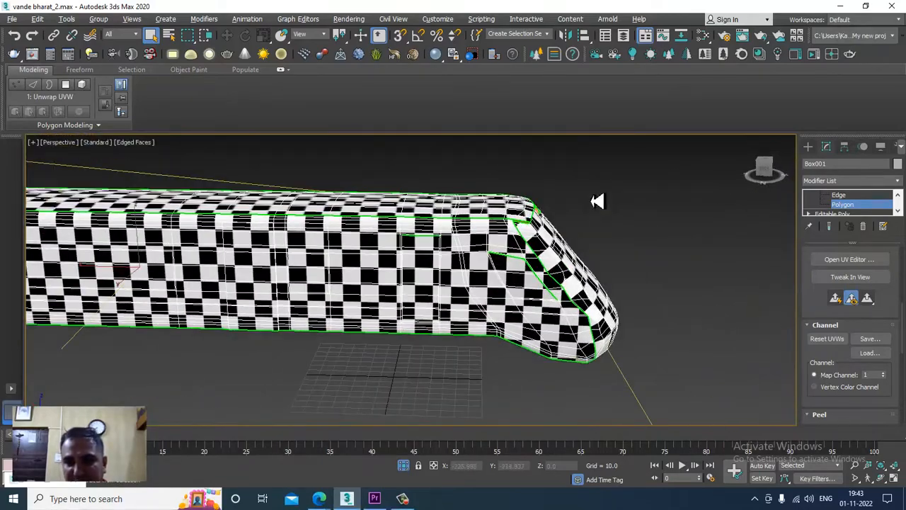
middle_click_drag(473, 242, 374, 296, "alt")
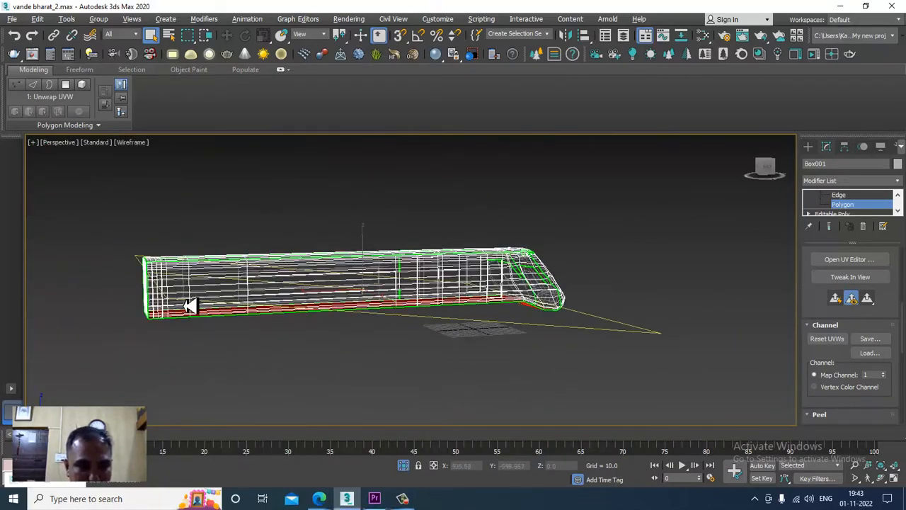
Deselect the stray polygons outside the body's floor, checking the selection in wireframe from the sides and rear, and restore shaded view
middle_click_drag(287, 290, 469, 241, "alt")
middle_click_drag(173, 312, 308, 308, "alt")
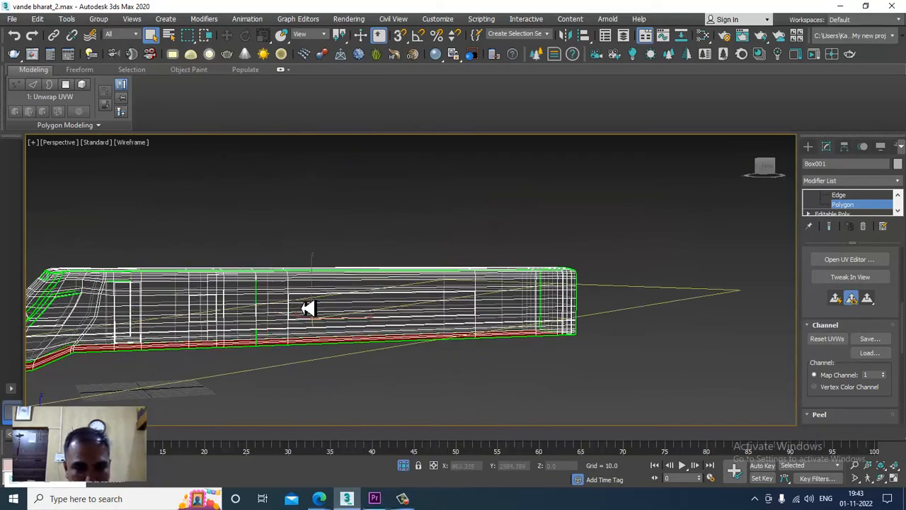
mouse_move(409, 343)
middle_mouse_down("alt")
mouse_move(453, 316)
mouse_move(457, 324)
mouse_move(421, 344)
mouse_move(391, 341)
mouse_move(522, 318)
mouse_move(522, 273)
mouse_move(538, 321)
middle_mouse_up("alt")
key("F3")
key("F3")
middle_click_drag(360, 223, 429, 290, "alt")
scroll(407, 293, "down", 3)
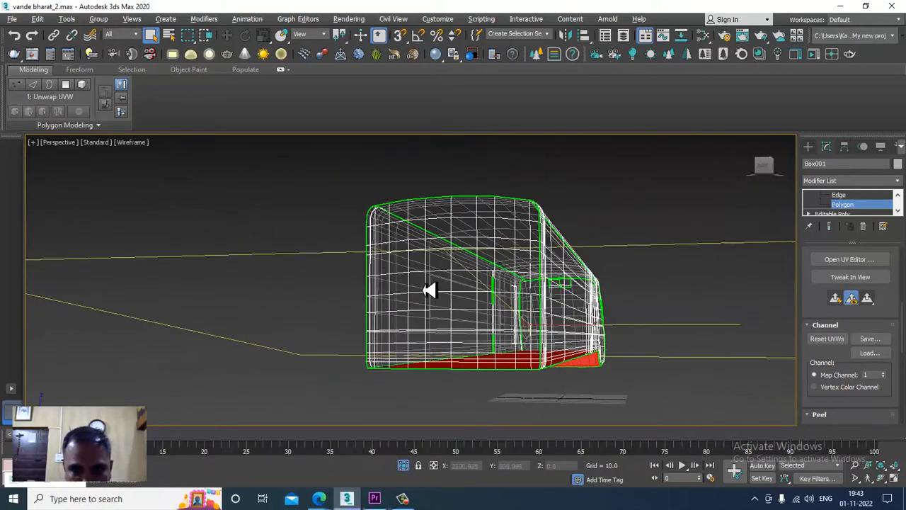
left_click_drag(307, 177, 381, 236)
left_click_drag(706, 350, 708, 342)
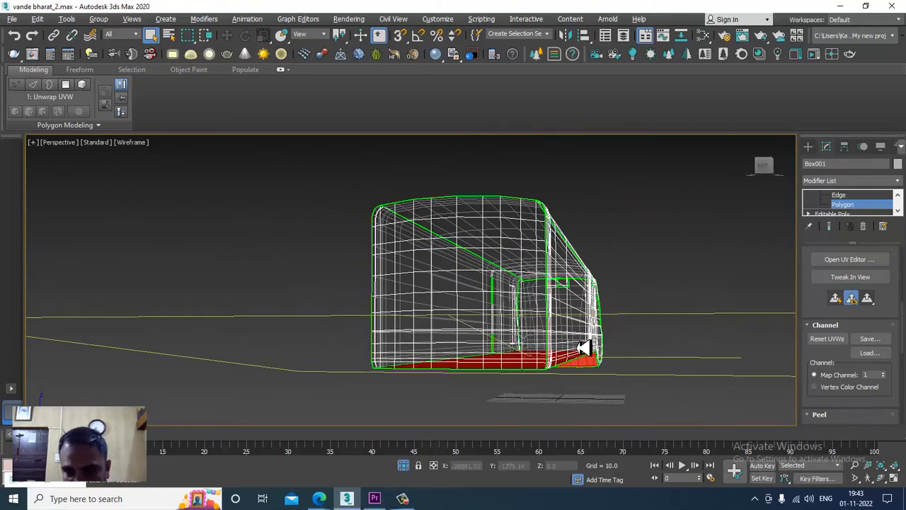
middle_click_drag(584, 347, 376, 294, "alt")
key("F3")
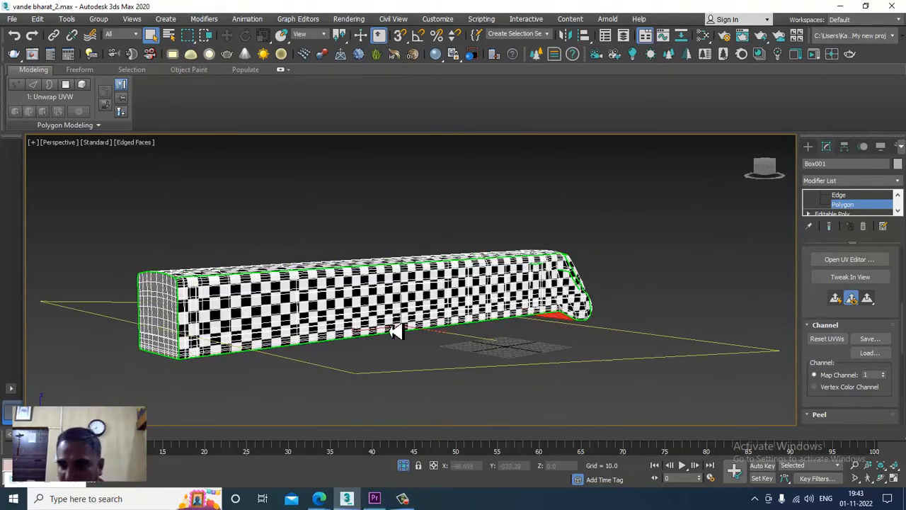
Reopen the UV editor and move the floor shell off the checker tile to below the body strips
left_click(853, 260)
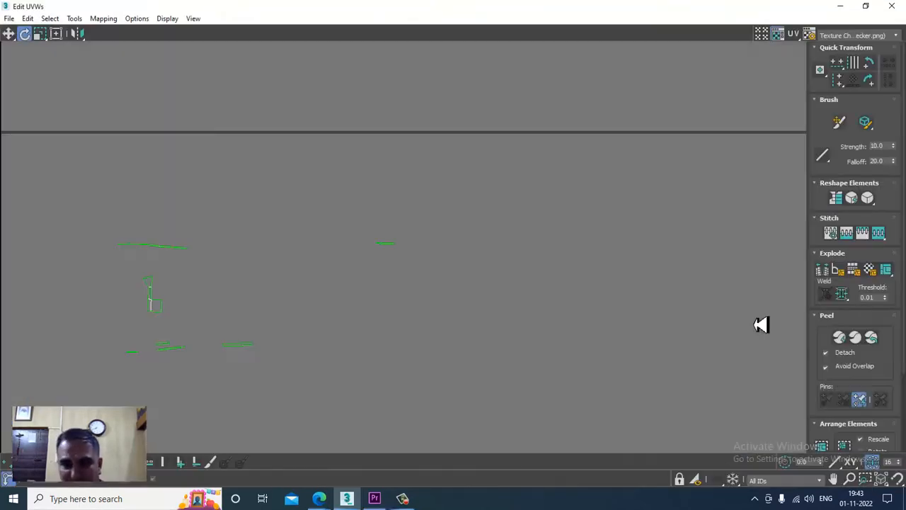
scroll(345, 295, "down", 5)
scroll(540, 297, "down", 3)
middle_click_drag(626, 217, 641, 234)
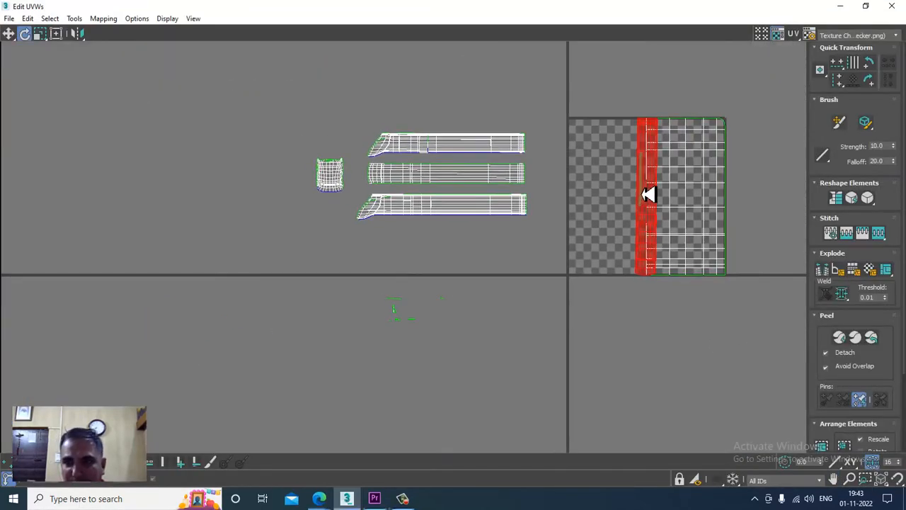
left_click_drag(649, 194, 499, 318)
key("w")
scroll(499, 297, "up", 3)
middle_click_drag(499, 273, 522, 205)
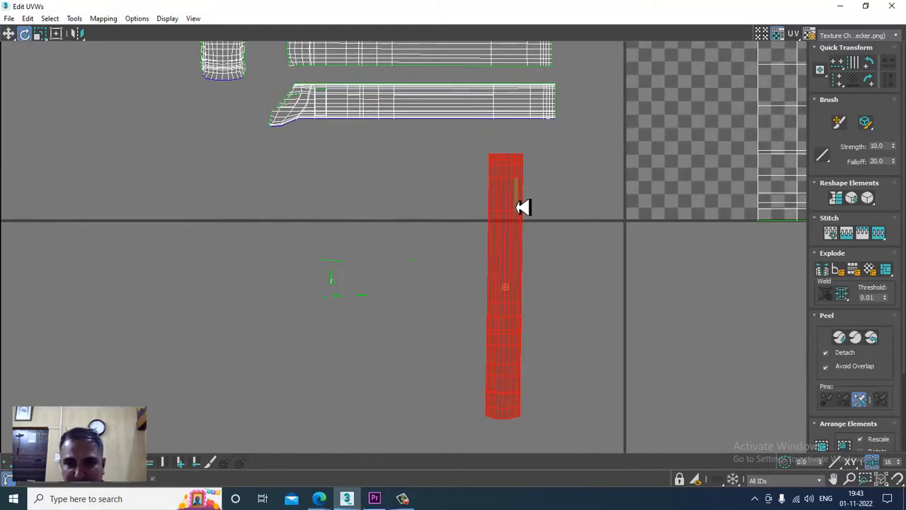
Rotate the floor shell to horizontal, scale it to roughly match the body strips, and place it directly beneath them
key("e")
left_click_drag(522, 205, 414, 180)
key("w")
key("r")
key("w")
middle_click_drag(443, 169, 429, 290)
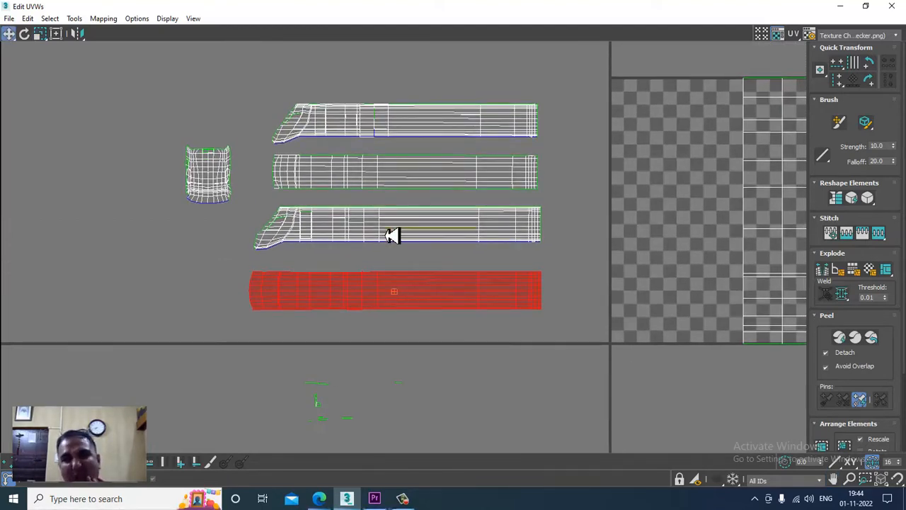
Select the rear end wall's shell on the checker tile and move it far out beyond the nose shell
scroll(489, 239, "down", 3)
middle_click_drag(572, 257, 456, 254)
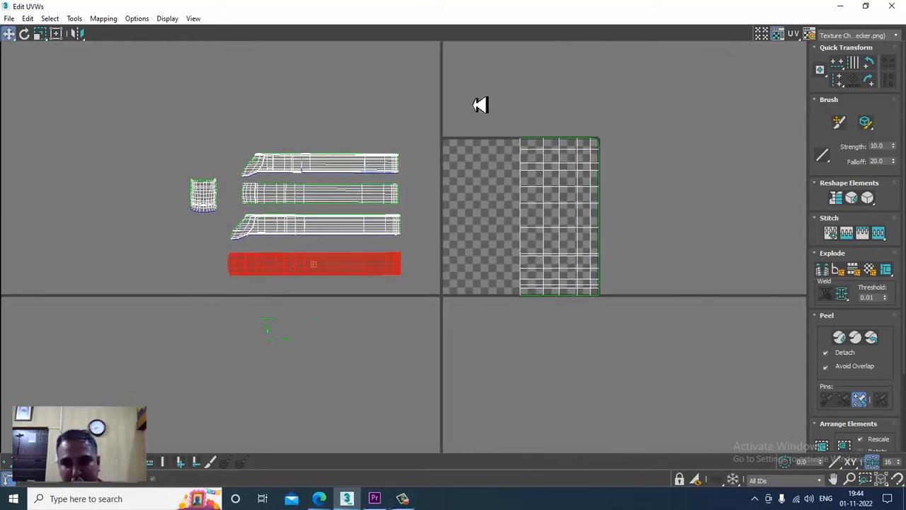
left_click_drag(647, 351, 646, 355)
left_click_drag(585, 239, 57, 290)
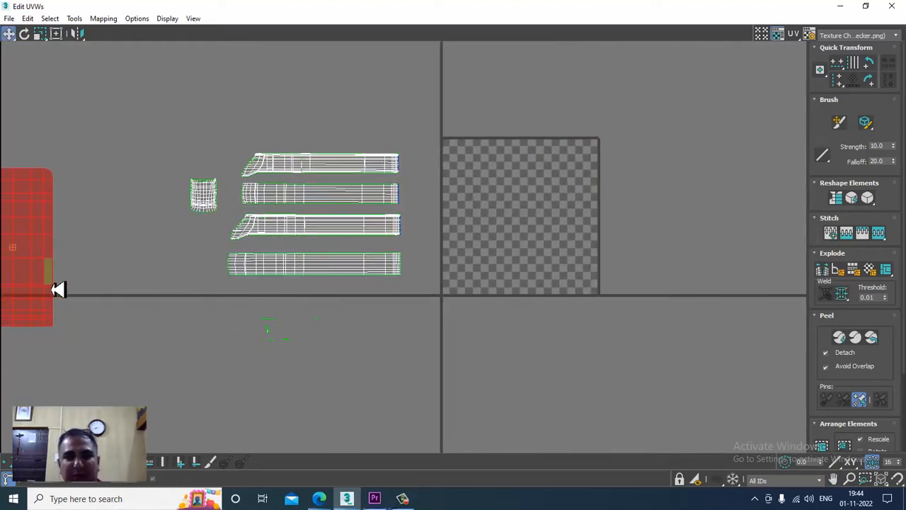
Select the nose shell and the four body strips, scale them down together, and move them onto the checker tile
left_click_drag(452, 294, 450, 291)
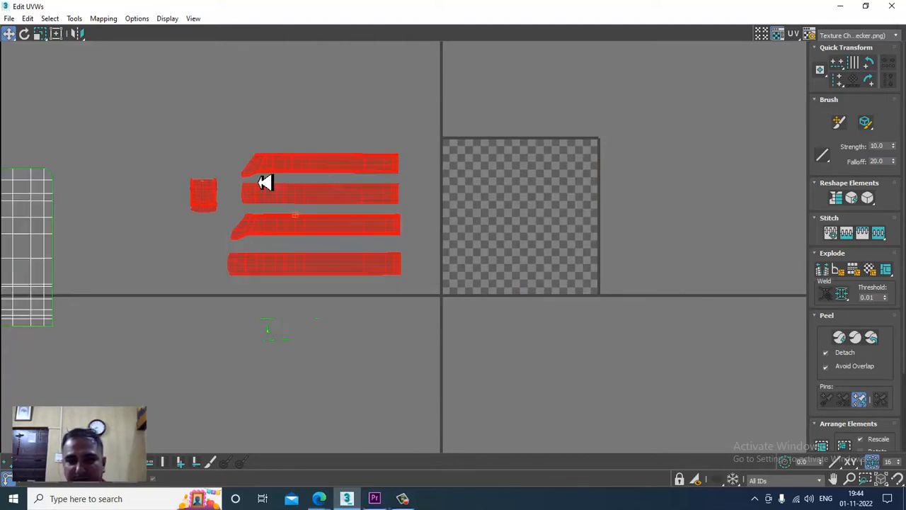
scroll(272, 187, "up", 3)
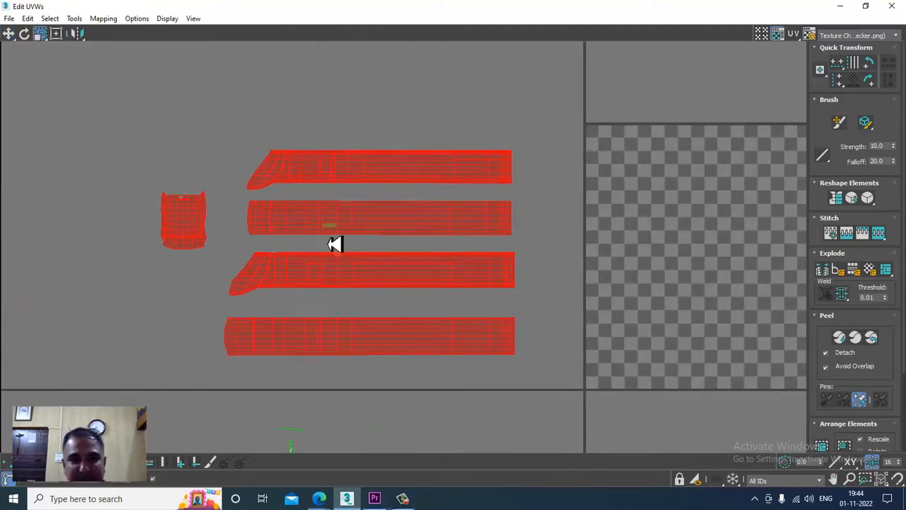
left_click_drag(336, 243, 374, 262)
key("w")
middle_click_drag(434, 241, 347, 234)
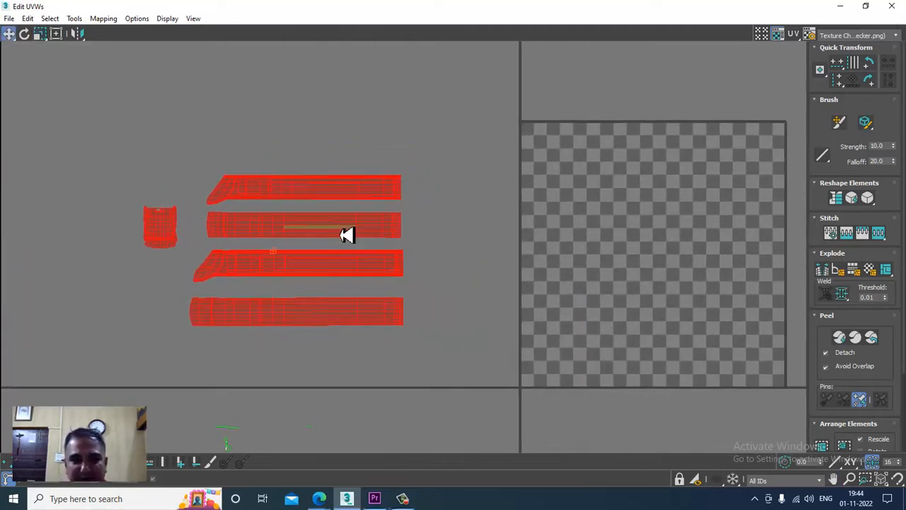
left_click_drag(347, 234, 709, 233)
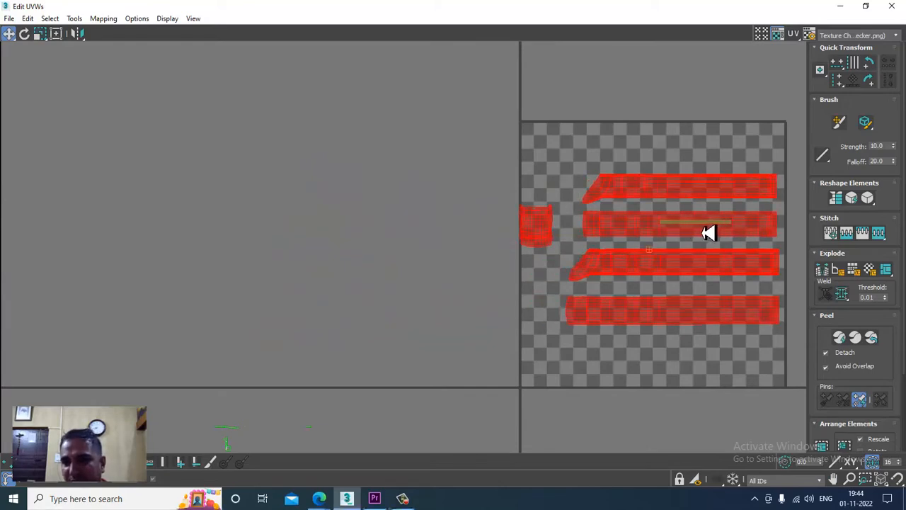
Move the nose shell into the upper-left corner area of the checker tile, clear of the body strips
middle_click_drag(690, 238, 617, 232)
left_click(587, 153)
scroll(504, 237, "up", 3)
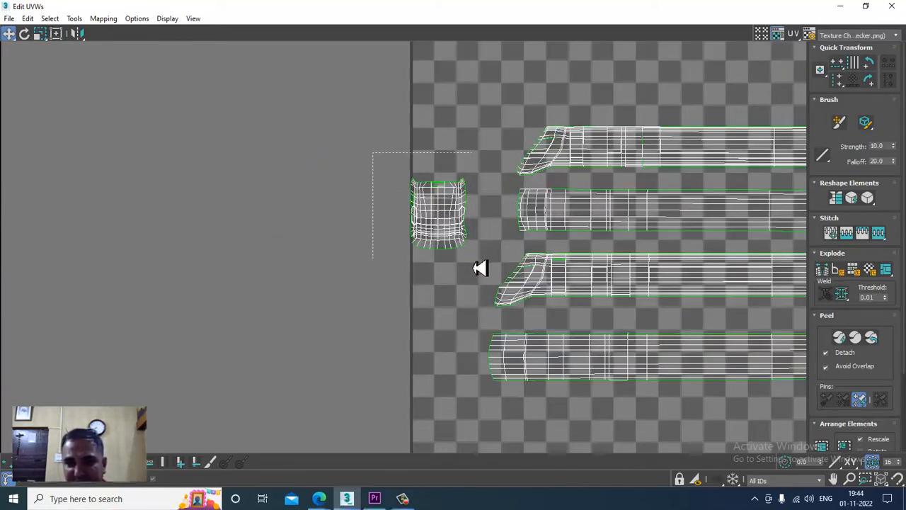
left_click_drag(480, 268, 472, 259)
left_click_drag(443, 232, 460, 132)
middle_click_drag(461, 132, 401, 322)
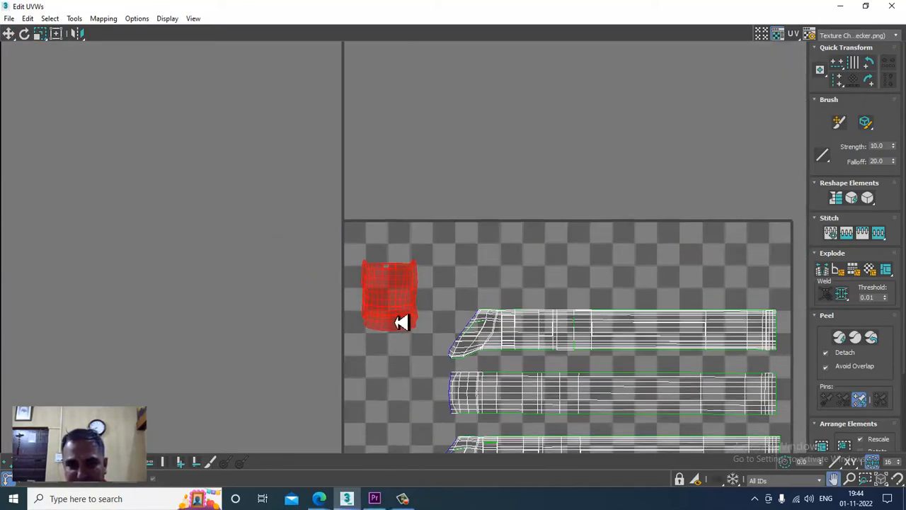
left_click_drag(402, 322, 410, 289)
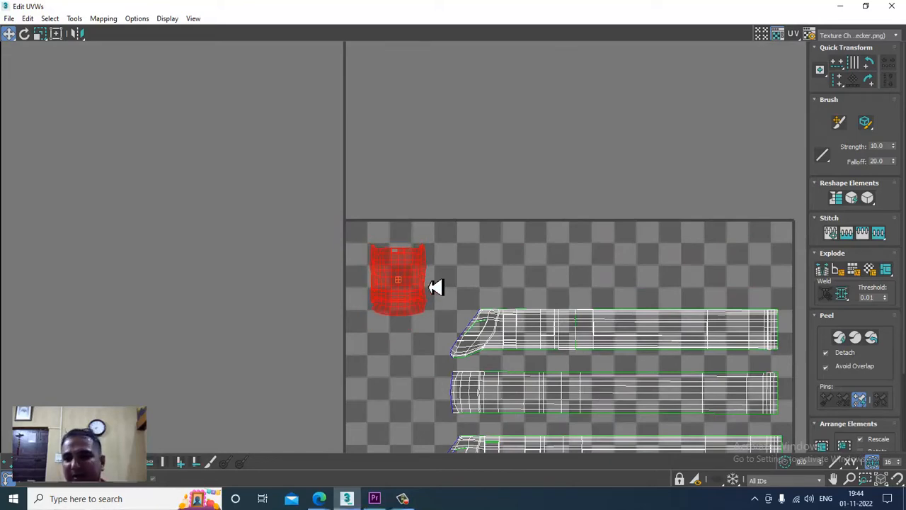
Select the four body strips and shift them down and slightly left within the checker tile
scroll(573, 310, "down", 5)
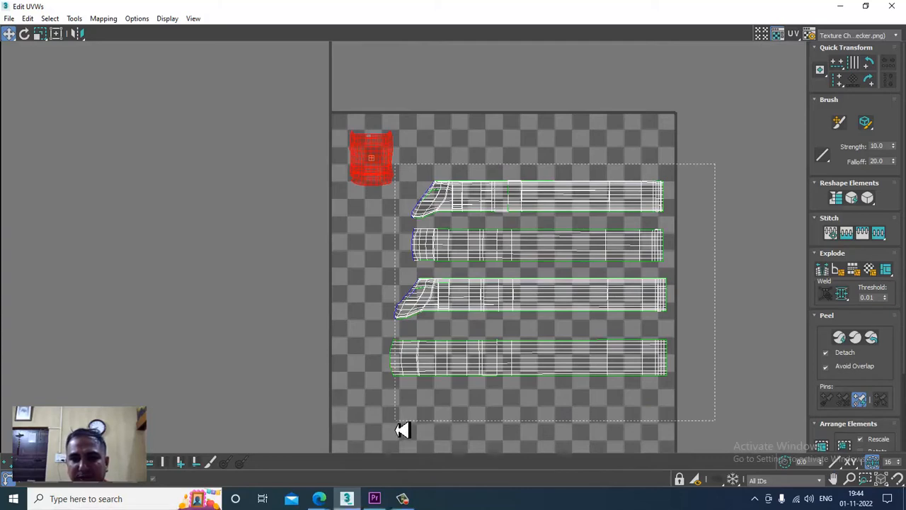
left_click_drag(401, 429, 401, 427)
left_click_drag(531, 305, 519, 342)
middle_click_drag(537, 314, 545, 275)
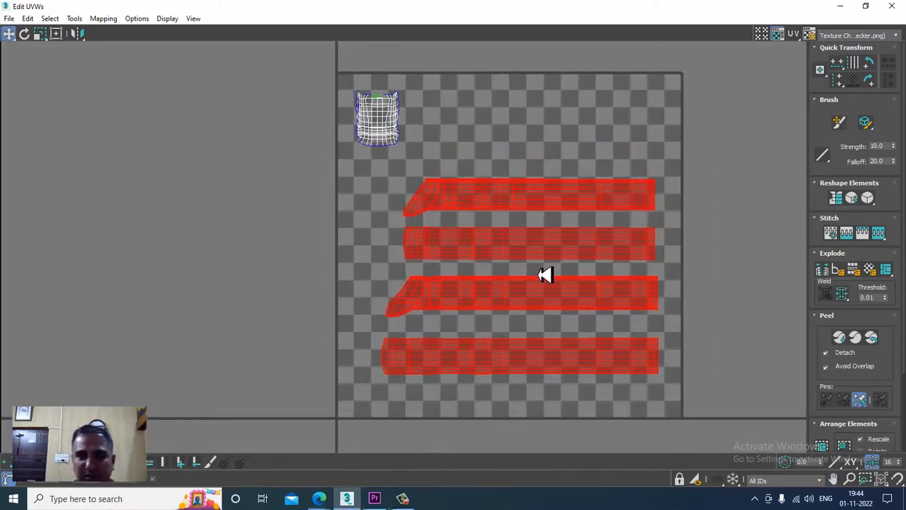
Try relaxing the vertices along the uppermost side strip's top edge with Relax By Polygon Angles
scroll(549, 273, "up", 3)
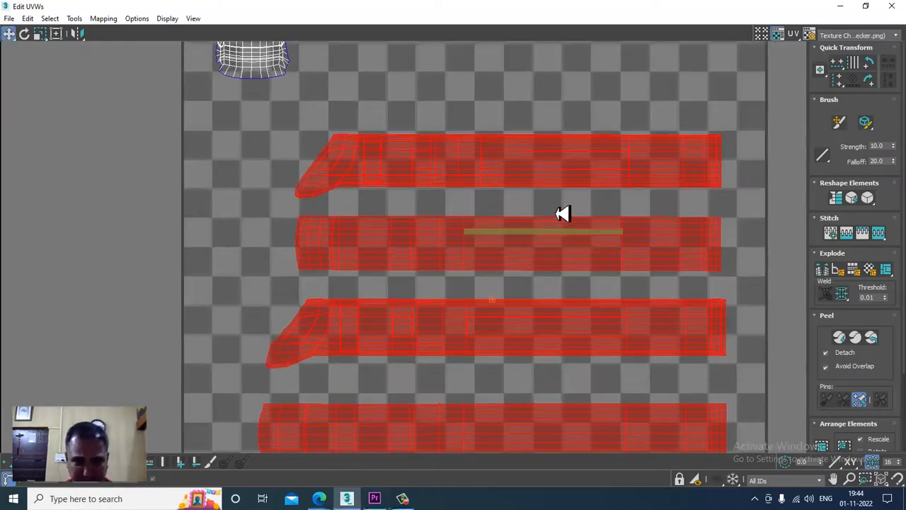
scroll(399, 208, "up", 4)
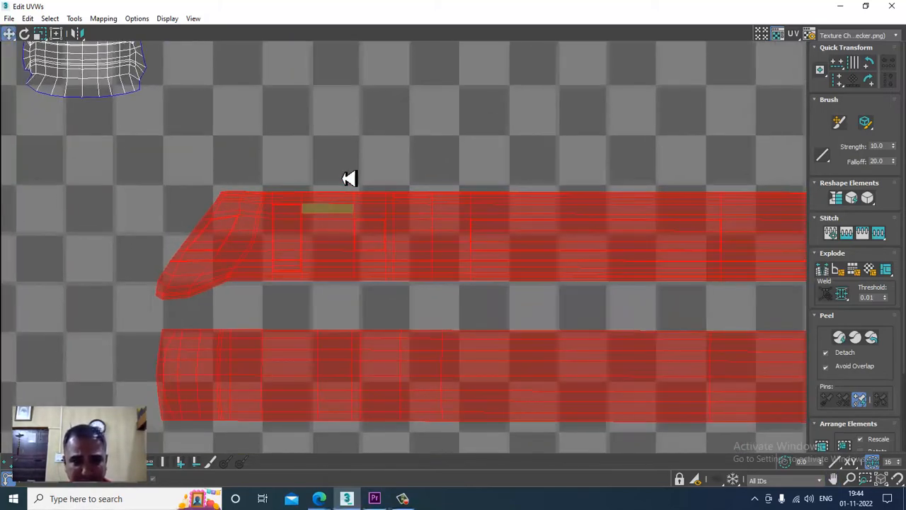
left_click(348, 181)
scroll(334, 228, "down", 3)
middle_click_drag(320, 228, 179, 222)
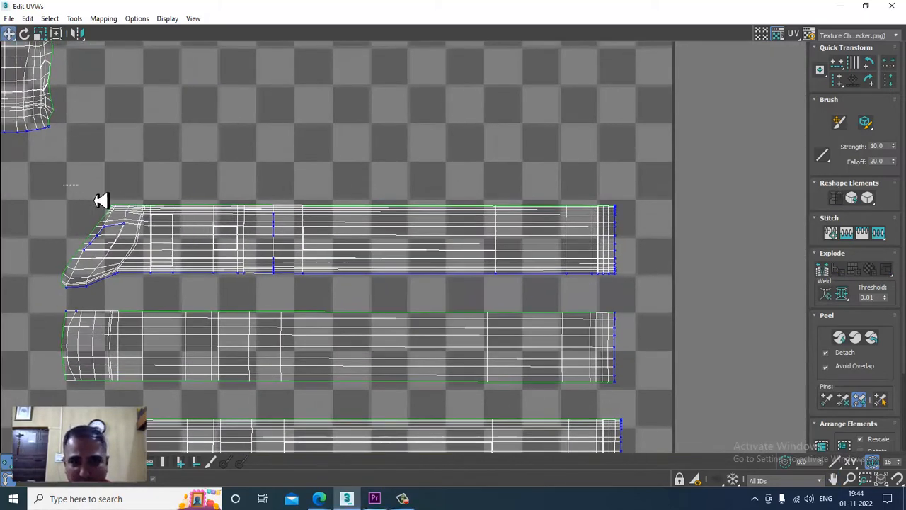
left_click_drag(633, 217, 655, 221)
middle_click_drag(356, 170, 378, 173)
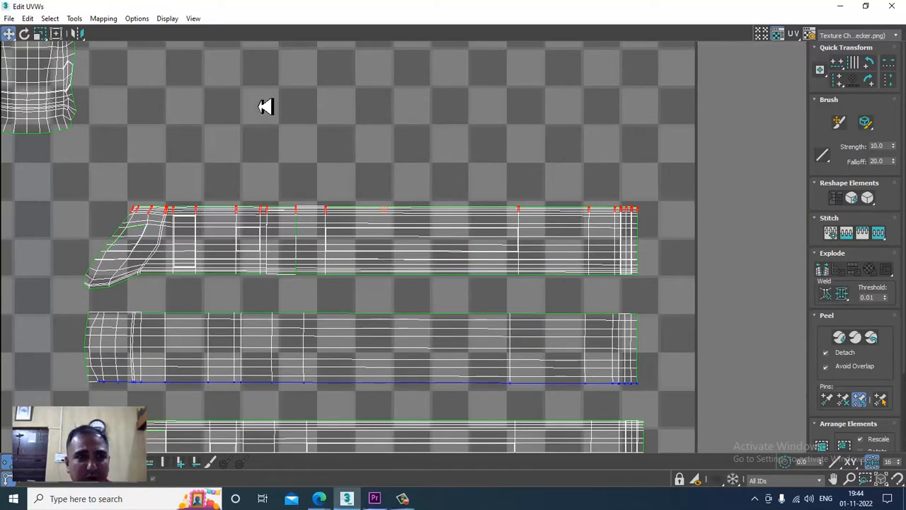
left_click(75, 19)
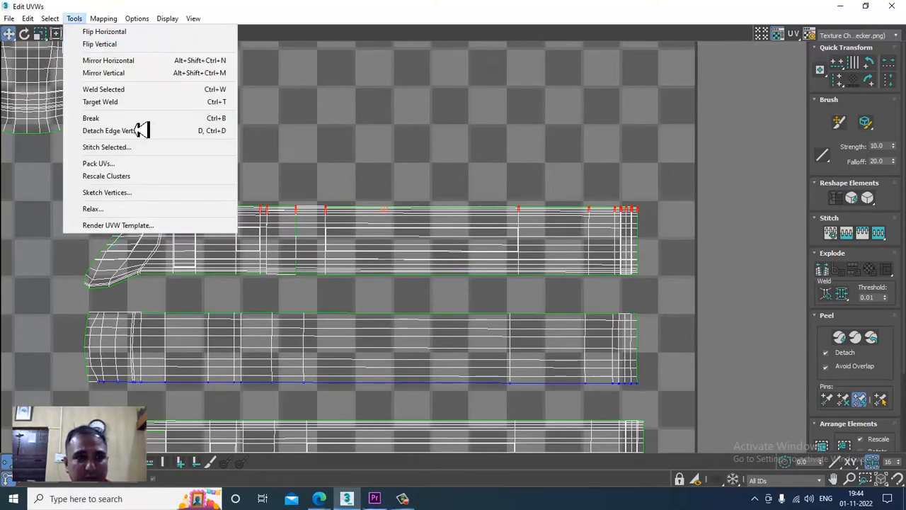
left_click(131, 211)
left_click(128, 102)
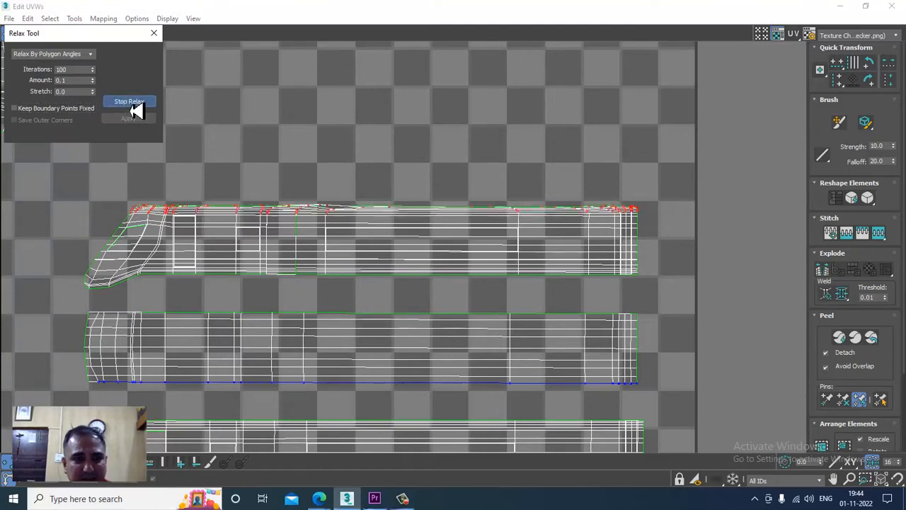
left_click(130, 102)
Try relaxing the same top-edge vertices with Relax By Edge Angles, and close the Relax Tool
left_click(91, 55)
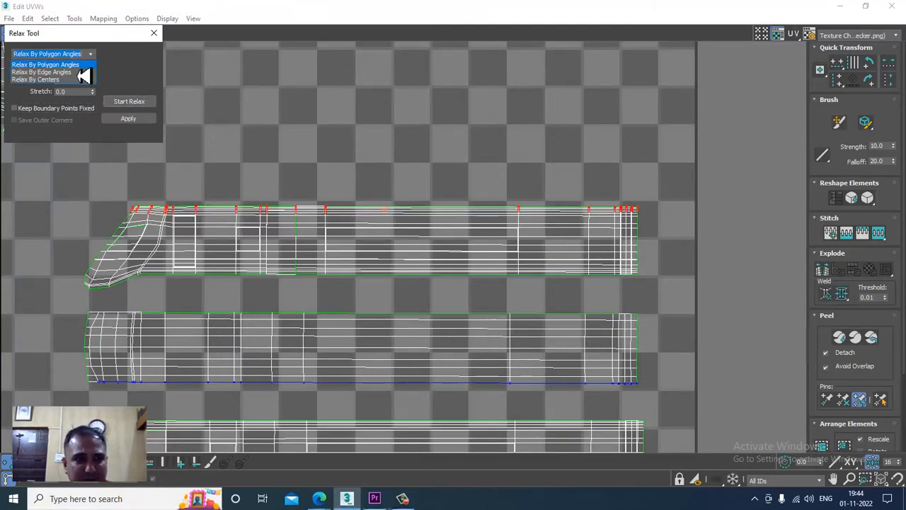
left_click(82, 72)
left_click(130, 103)
left_click(131, 104)
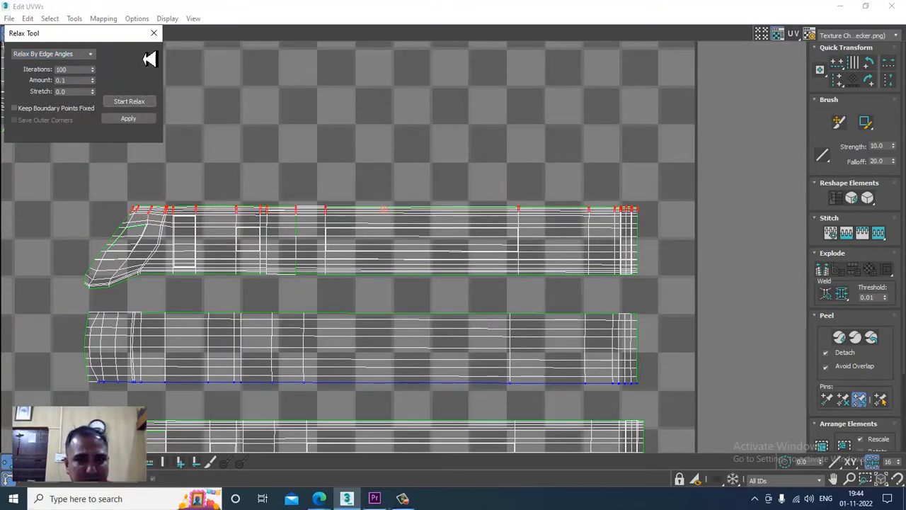
left_click(153, 33)
Try Flatten Mapping on the uppermost side strip's polygons with a 45.0 angle threshold and 0.001 spacing, and undo it
left_click(75, 20)
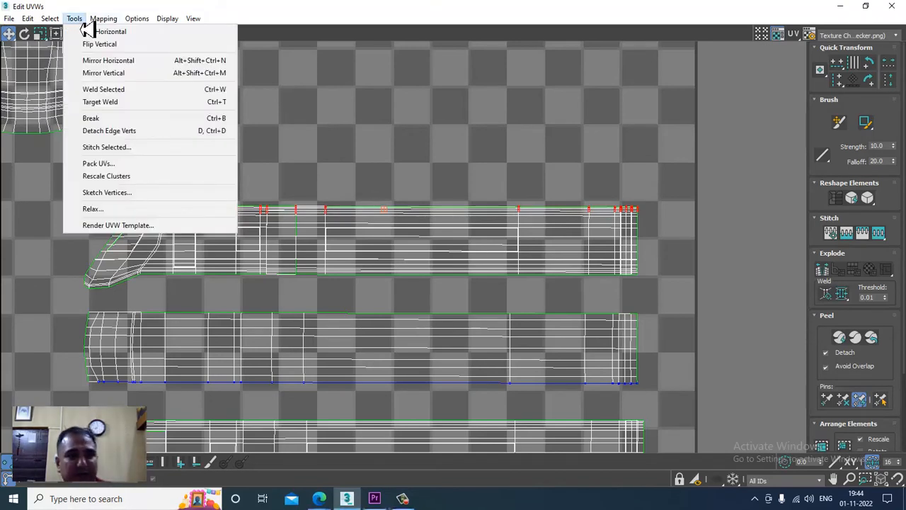
mouse_move(97, 21)
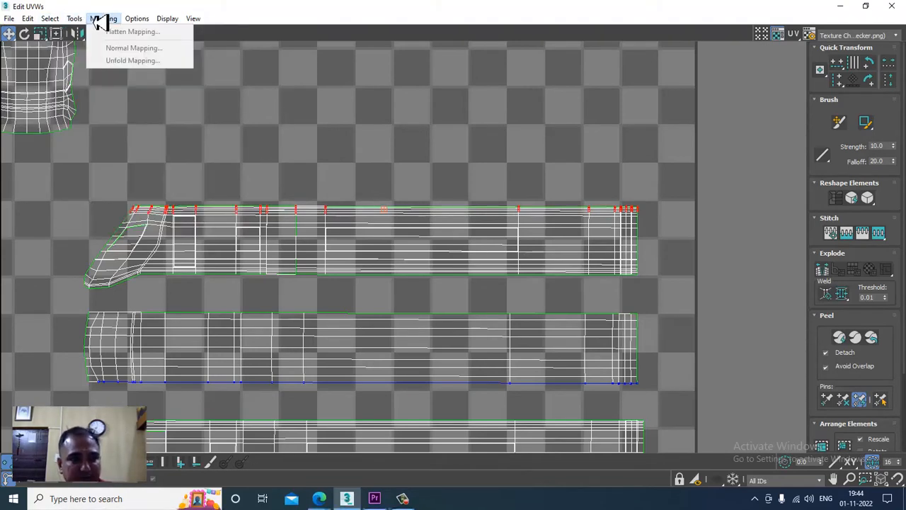
mouse_move(147, 23)
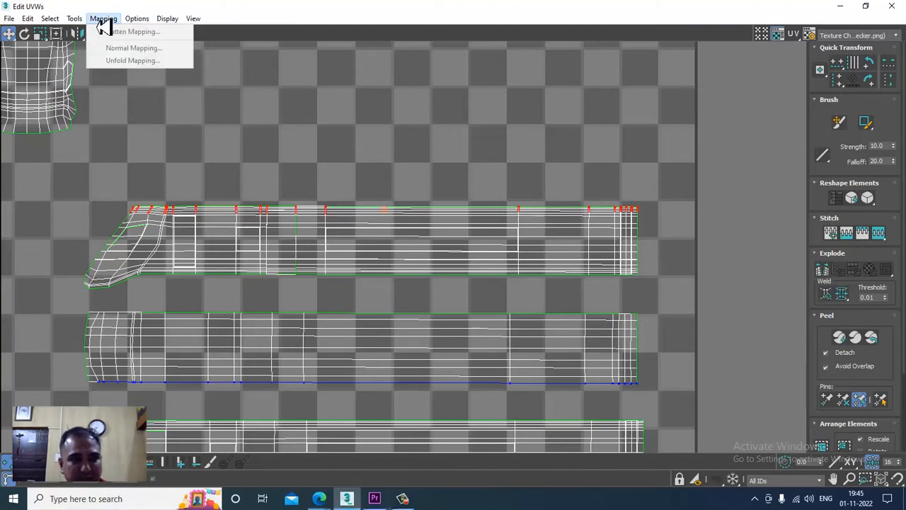
left_click(281, 176)
key("3")
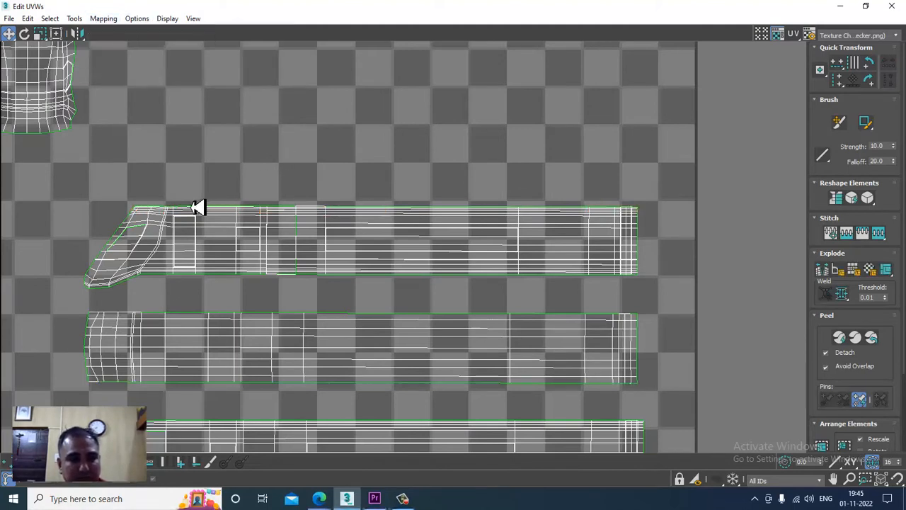
left_click_drag(706, 297, 706, 297)
left_click(106, 20)
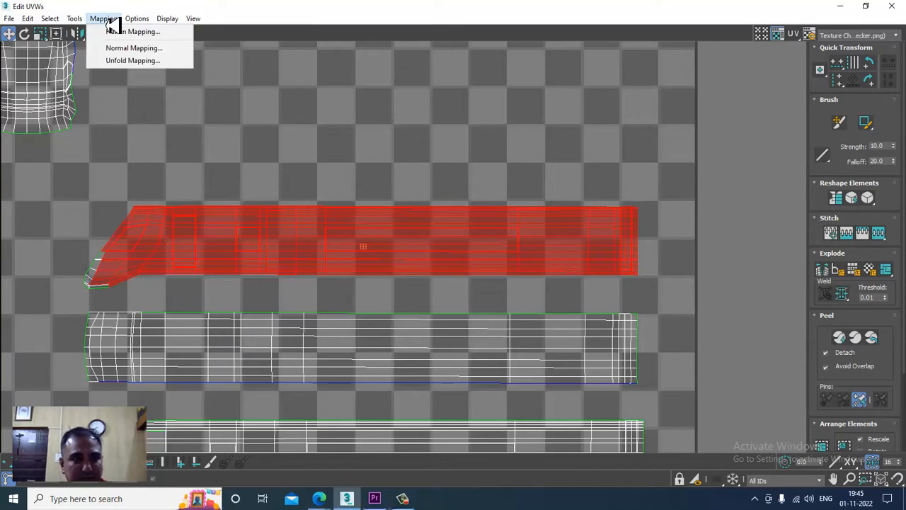
left_click(125, 32)
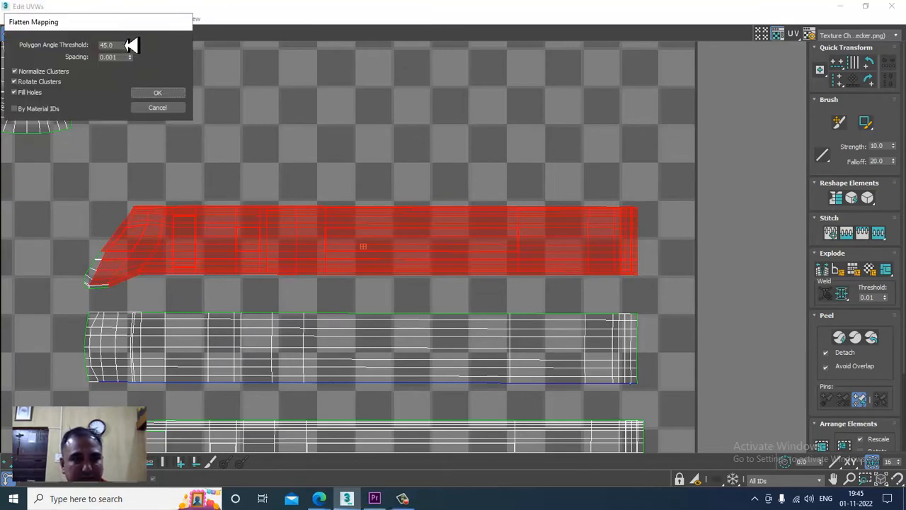
left_click(181, 105)
scroll(323, 207, "down", 5)
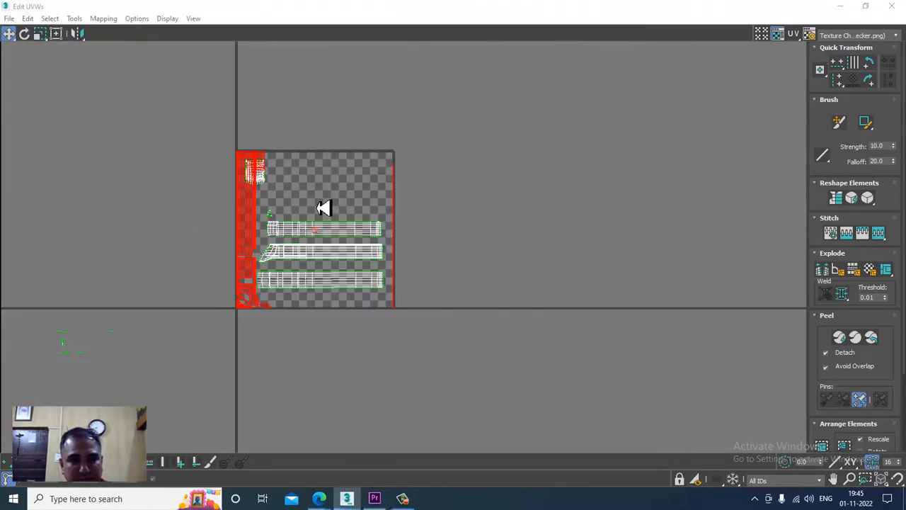
scroll(350, 225, "up", 5)
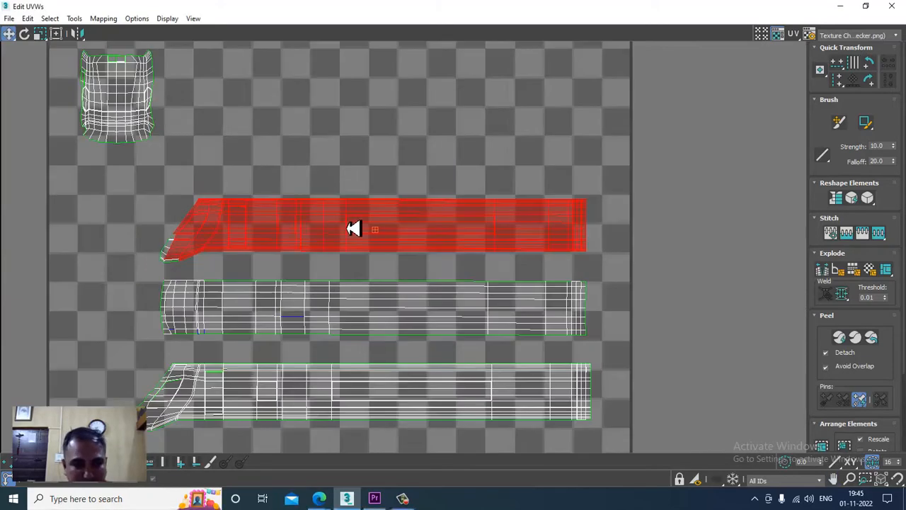
Return to the main viewport to save the scene and bring the rest of the hidden train back into view
left_click(843, 8)
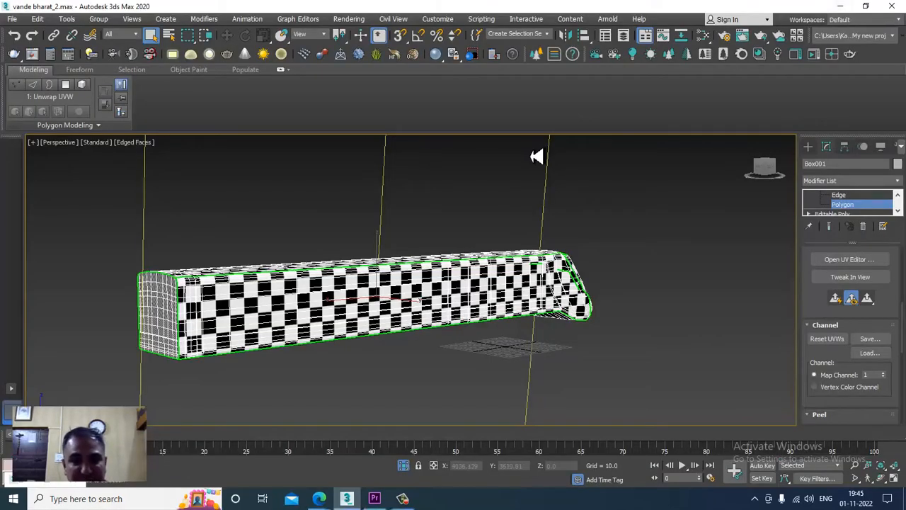
left_click(12, 19)
left_click(57, 115)
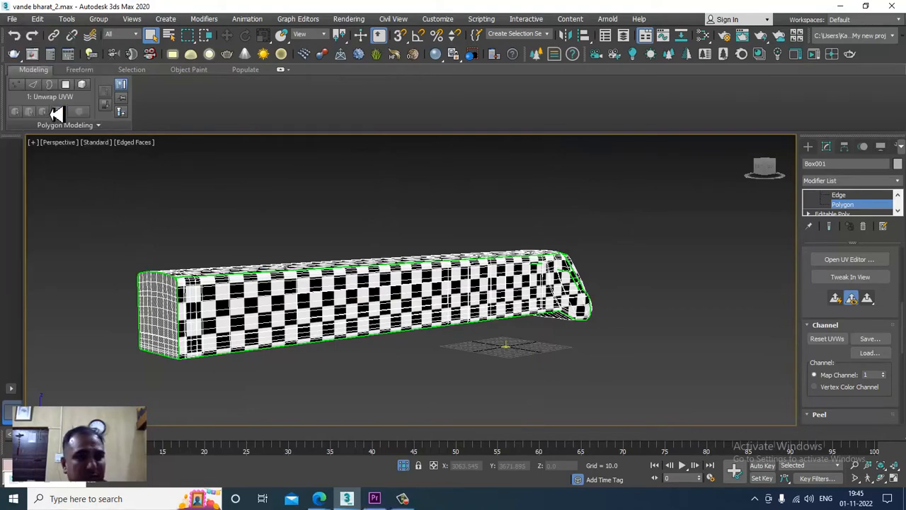
right_click(372, 233)
left_click(409, 141)
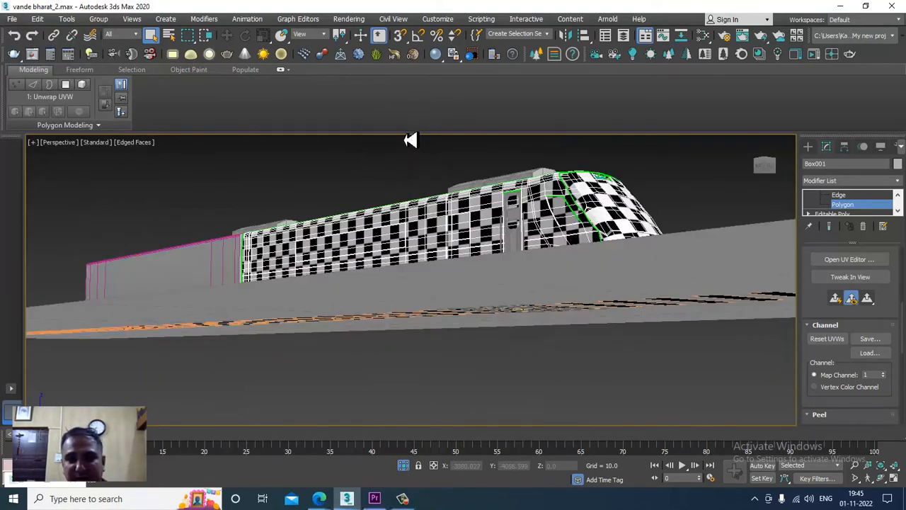
middle_click_drag(618, 306, 500, 283, "alt")
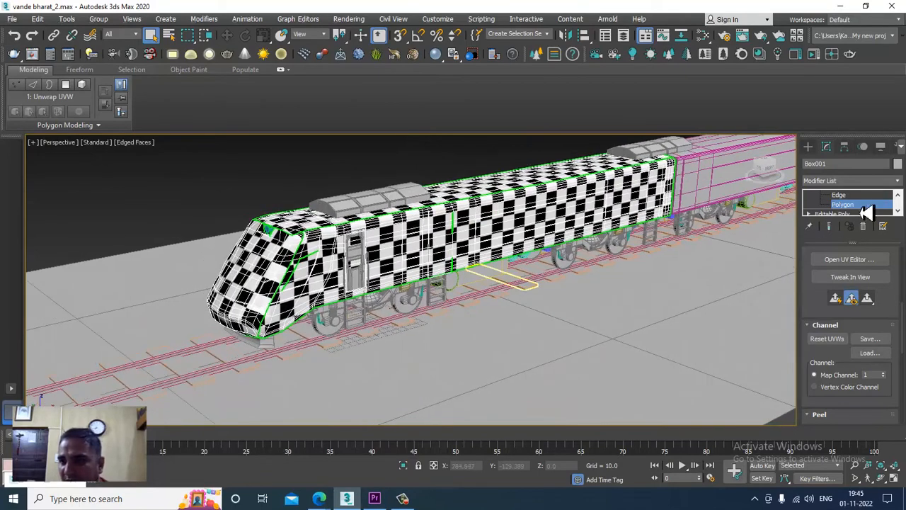
Reopen the UV editor for the body's Unwrap UVW modifier and select all shells on the checker tile
left_click(899, 196)
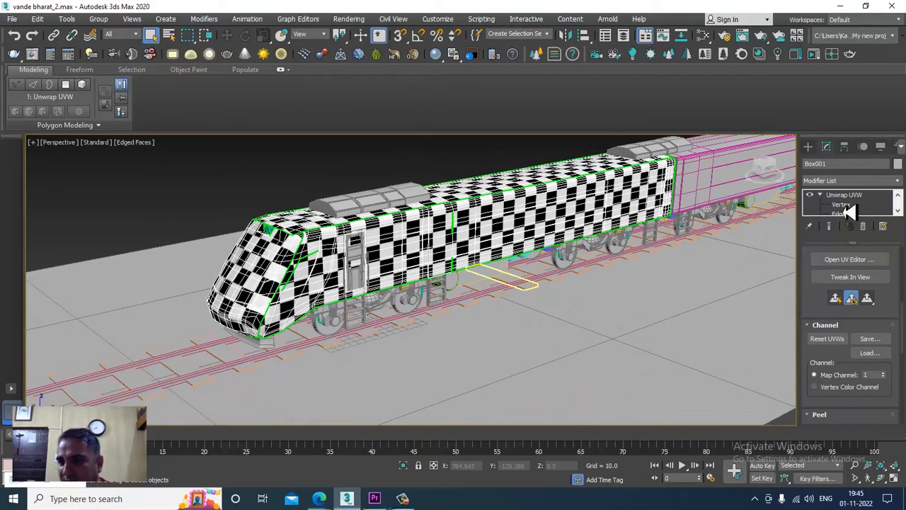
left_click(861, 259)
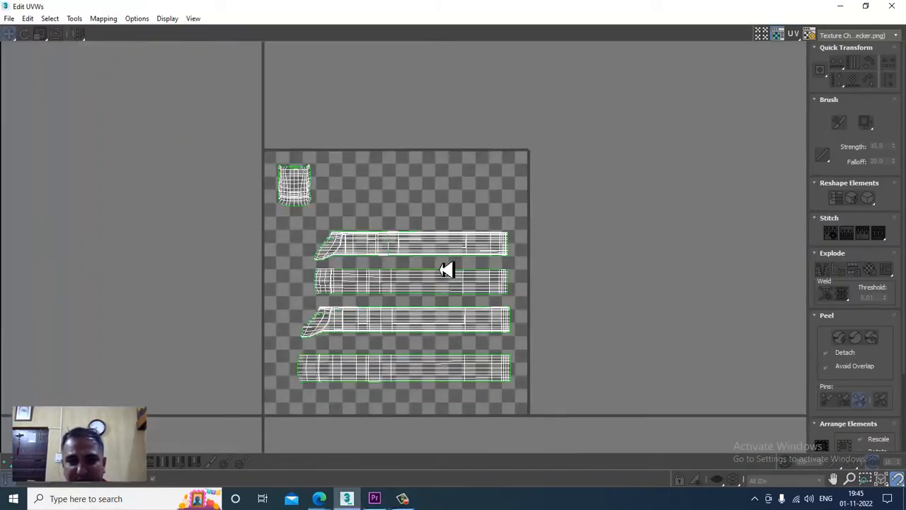
middle_click_drag(446, 269, 458, 263)
scroll(409, 265, "down", 3)
scroll(396, 246, "up", 2)
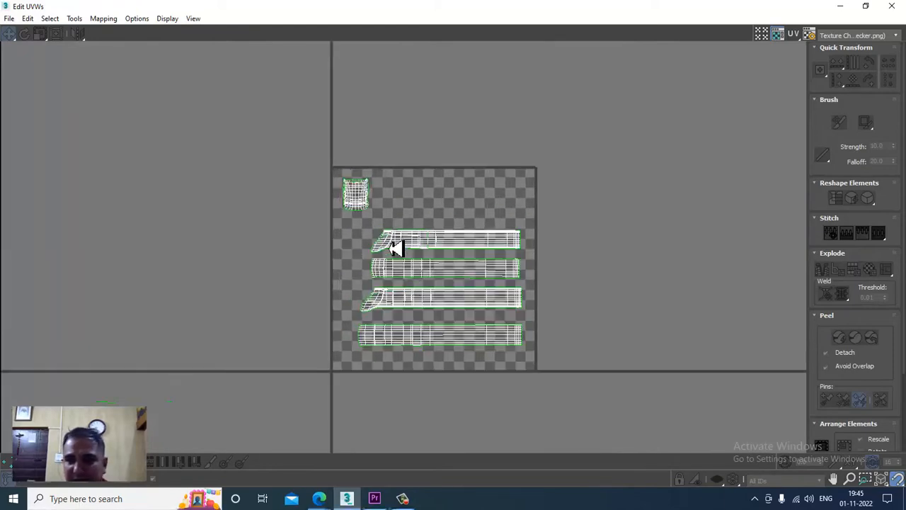
scroll(356, 248, "up", 3)
middle_click_drag(354, 238, 316, 220)
left_click(81, 22)
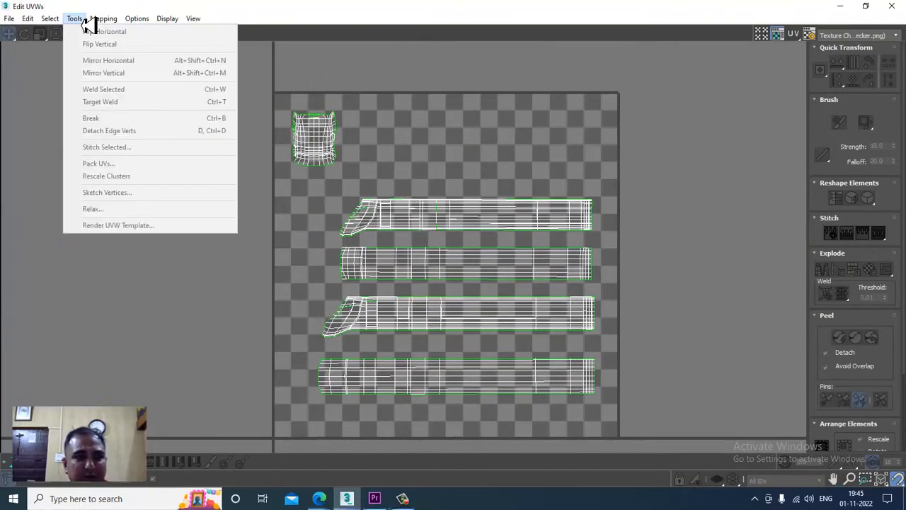
mouse_move(90, 24)
left_click(488, 209)
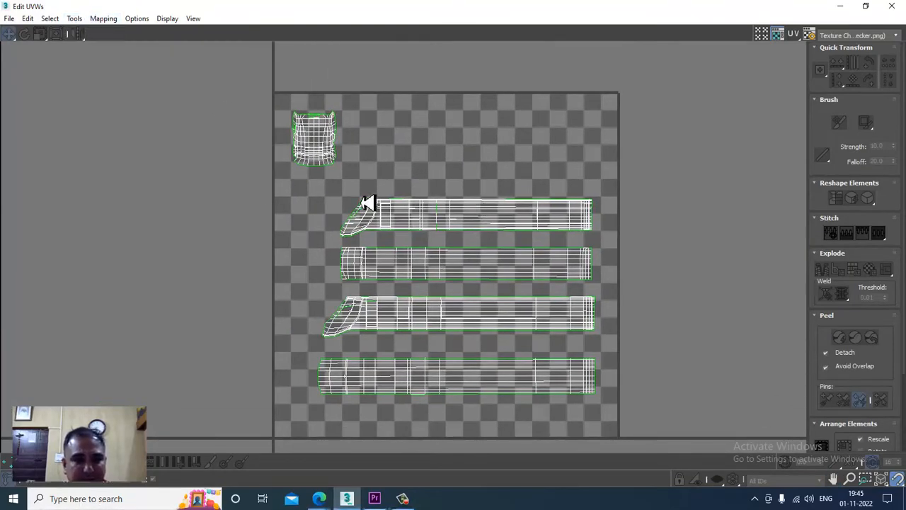
key("ctrl+a")
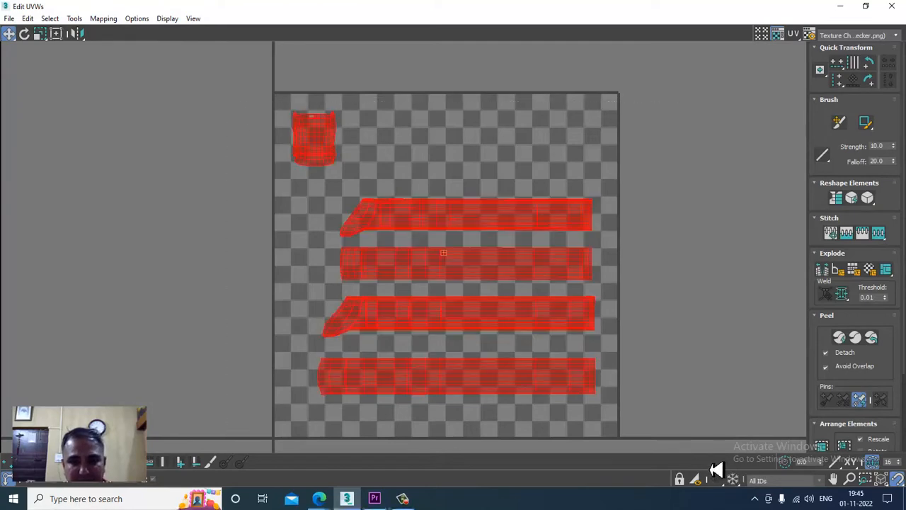
Close the UV editor and reopen it at full size from the train body's Unwrap UVW modifier
left_click(880, 11)
left_click_drag(898, 201, 899, 195)
left_click(847, 197)
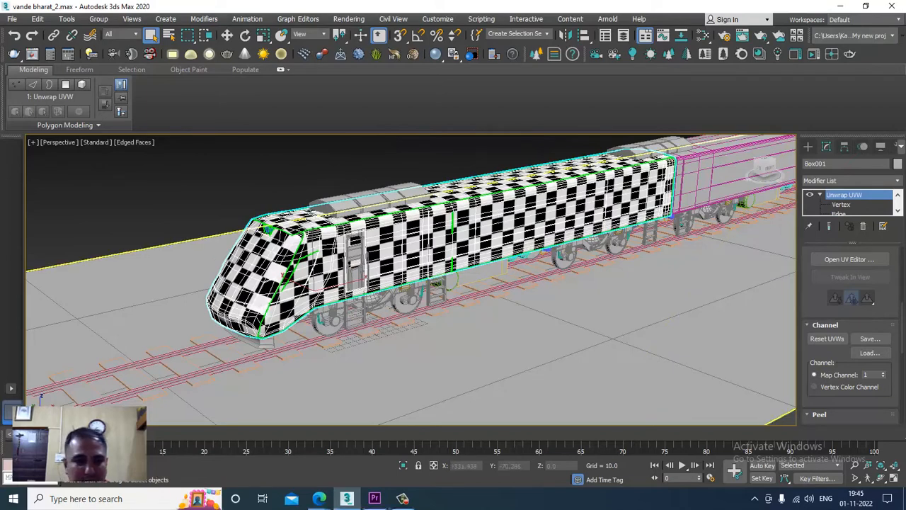
left_click(865, 262)
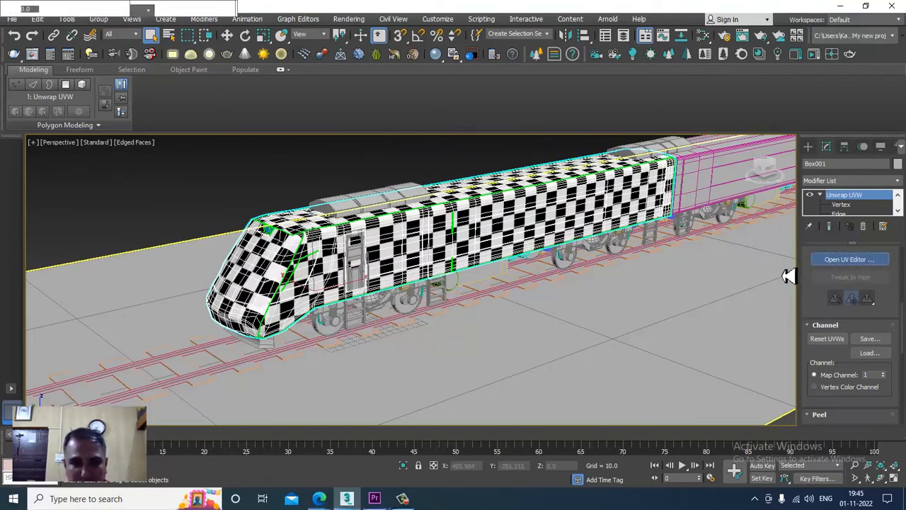
double_click(577, 240)
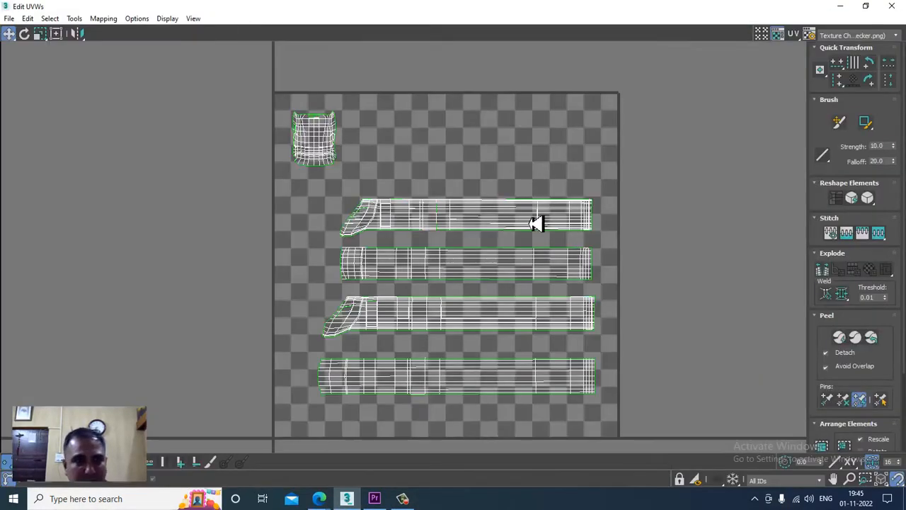
Render the UV template of the train body at a width and height of 2048
left_click(76, 19)
left_click(134, 230)
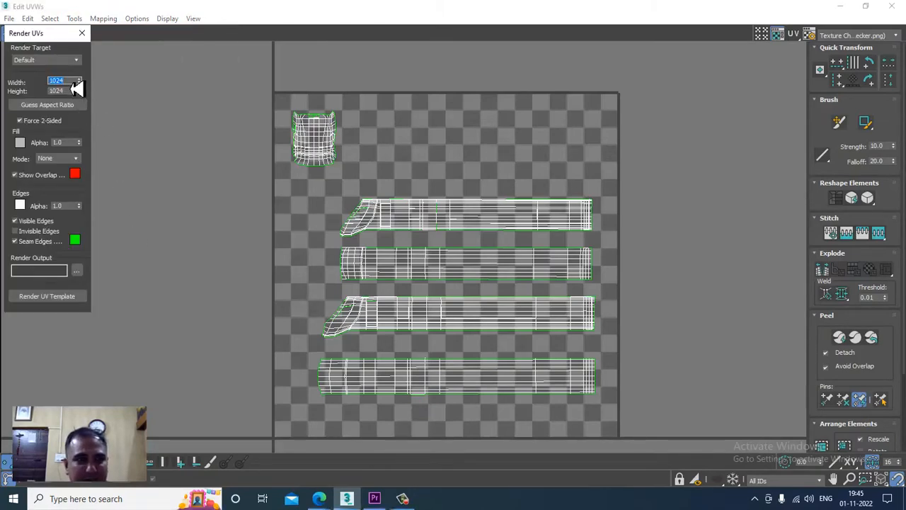
left_click_drag(76, 82, 40, 82)
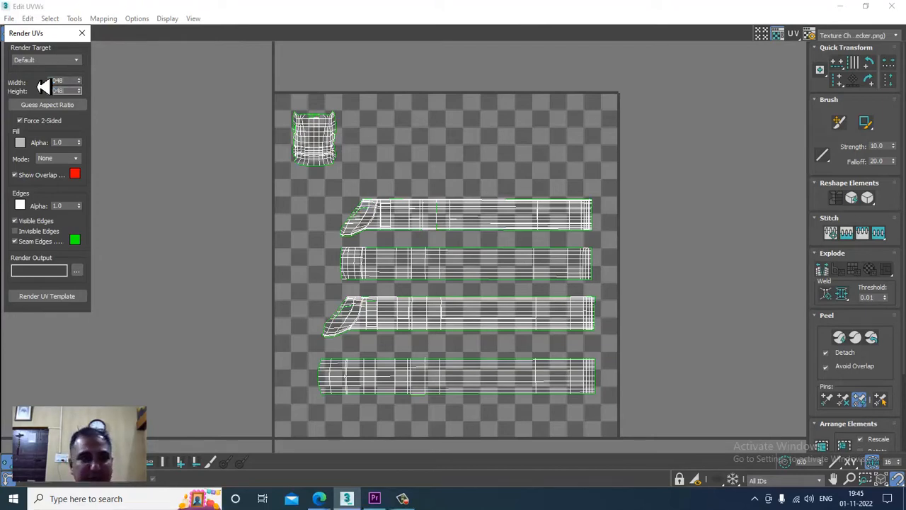
left_click(62, 300)
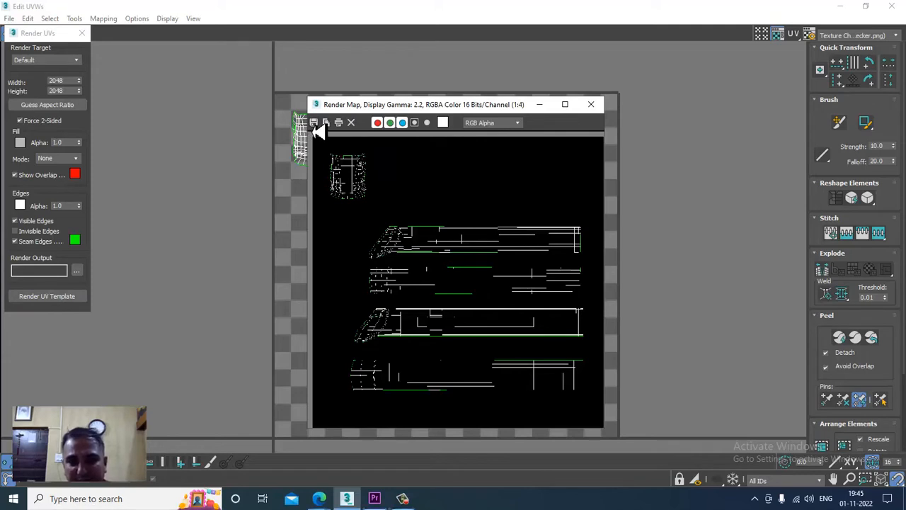
Start saving the rendered UV map as an image and browse to the Train folder inside September 2022 on drive D
left_click(315, 123)
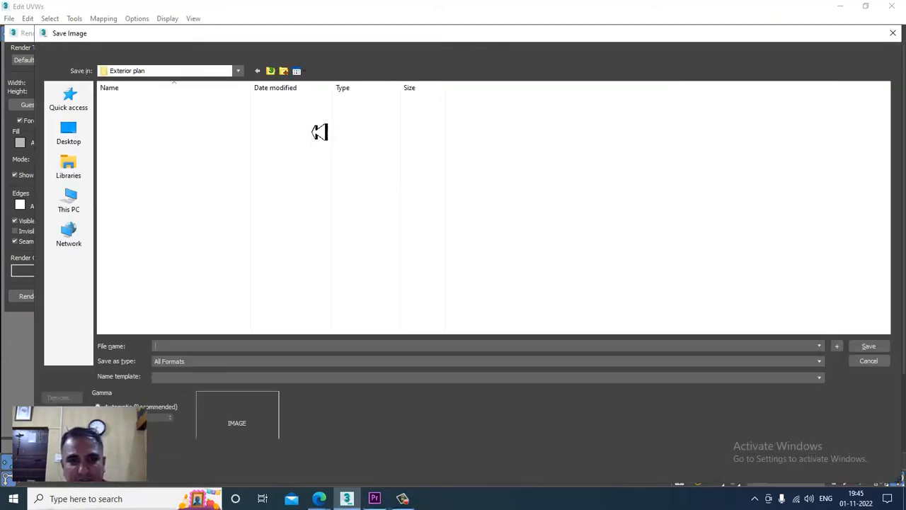
left_click(77, 204)
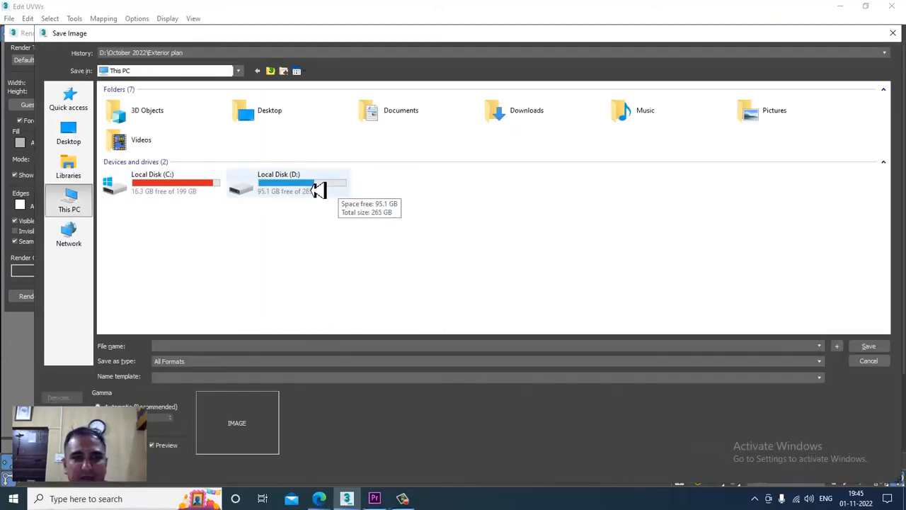
double_click(316, 190)
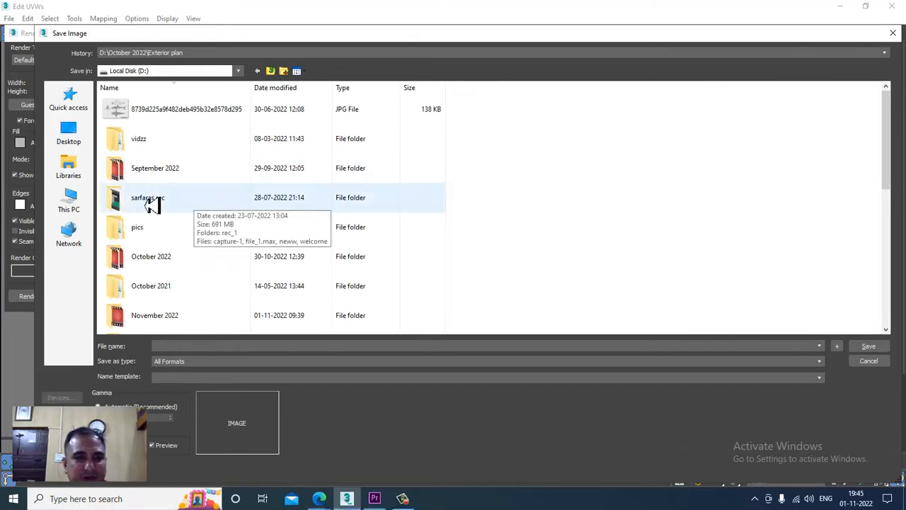
left_click(172, 174)
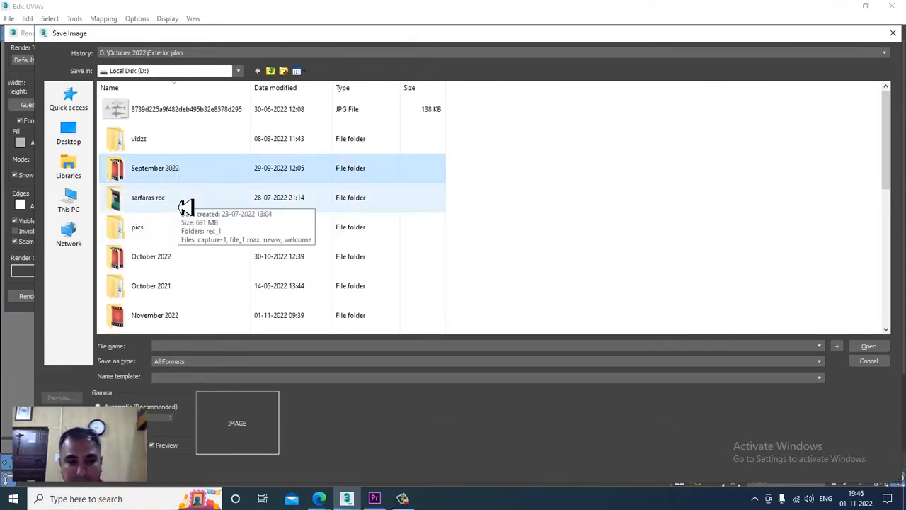
key("n")
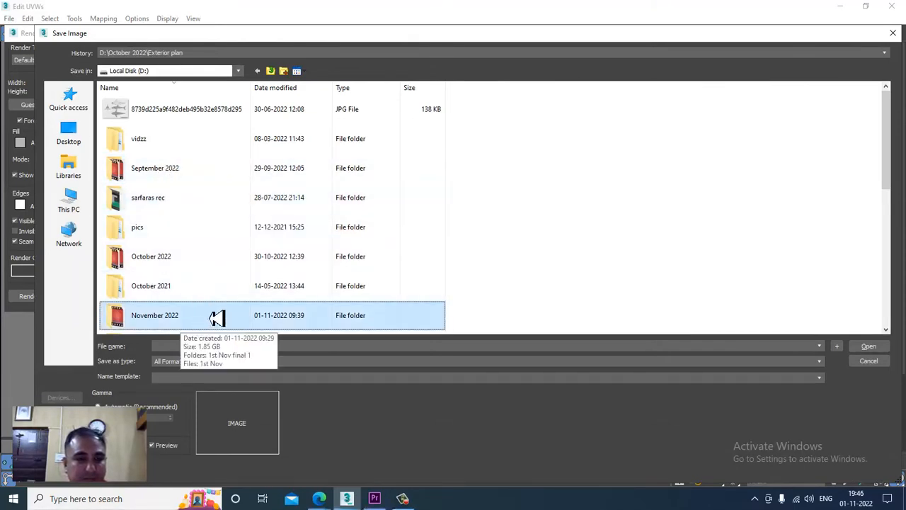
double_click(177, 268)
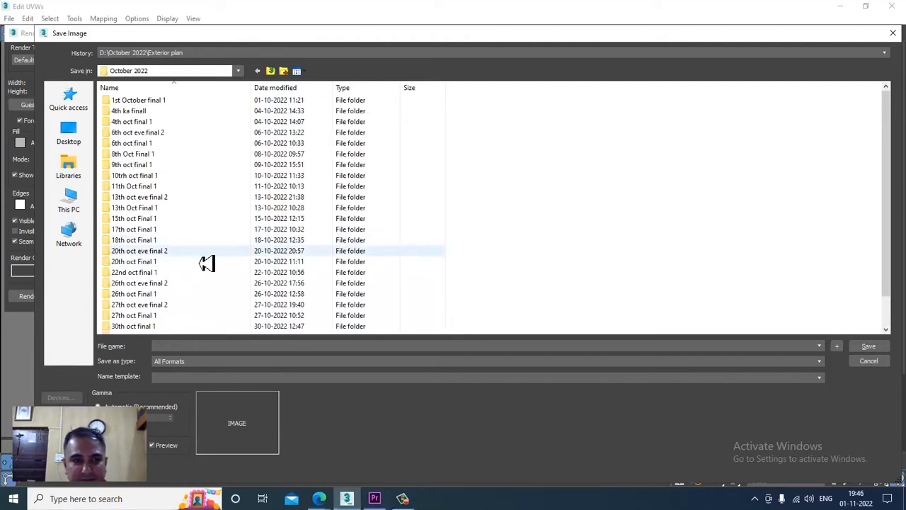
scroll(207, 264, "down", 2)
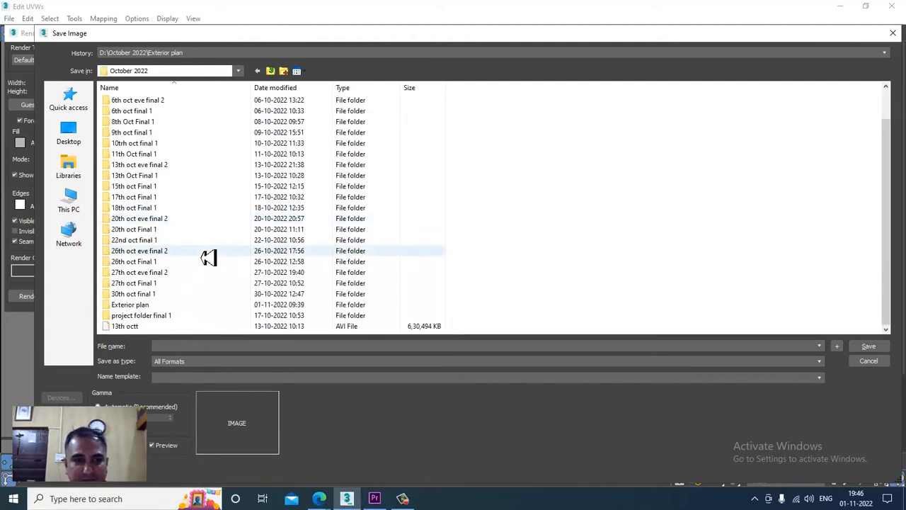
left_click(283, 71)
double_click(178, 168)
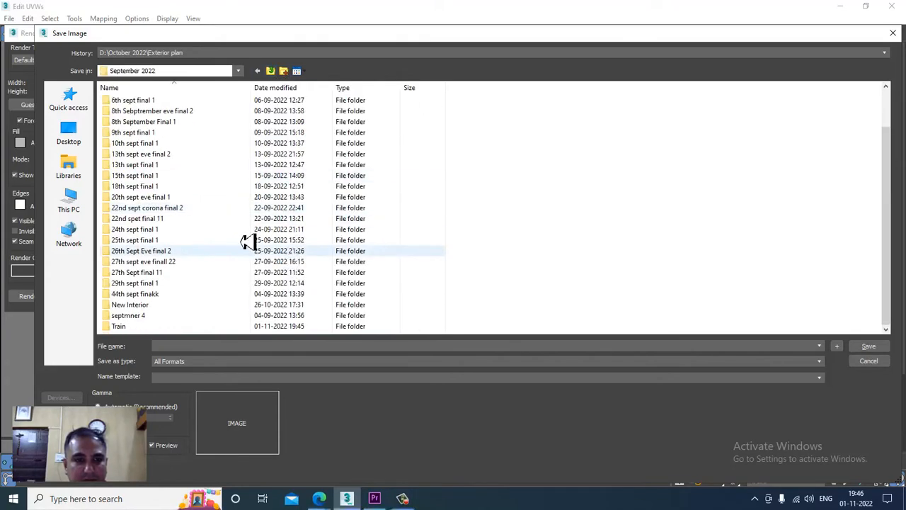
double_click(151, 327)
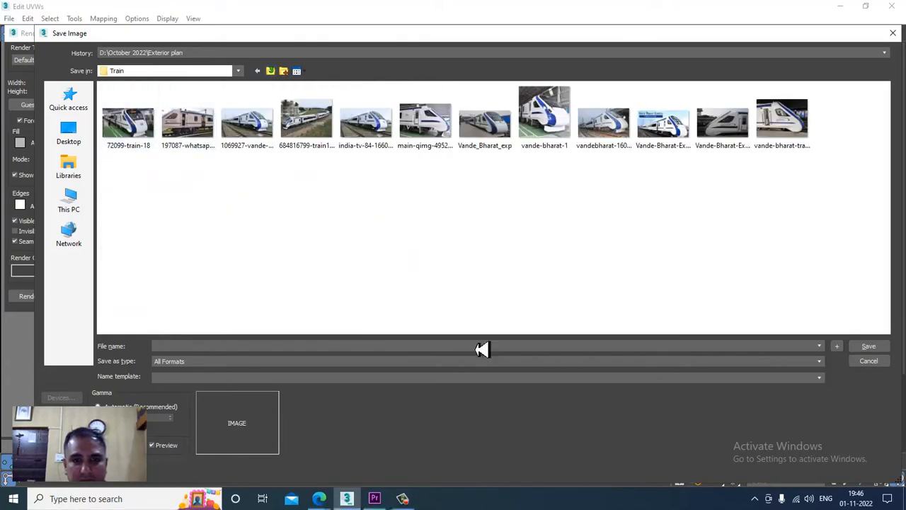
Create a new folder named texture inside the Train folder and open it as the save location
right_click(266, 263)
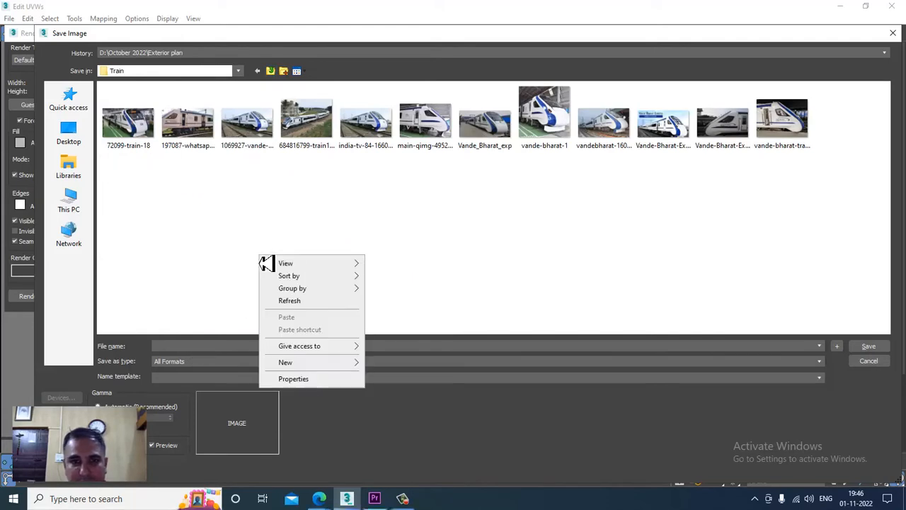
mouse_move(346, 363)
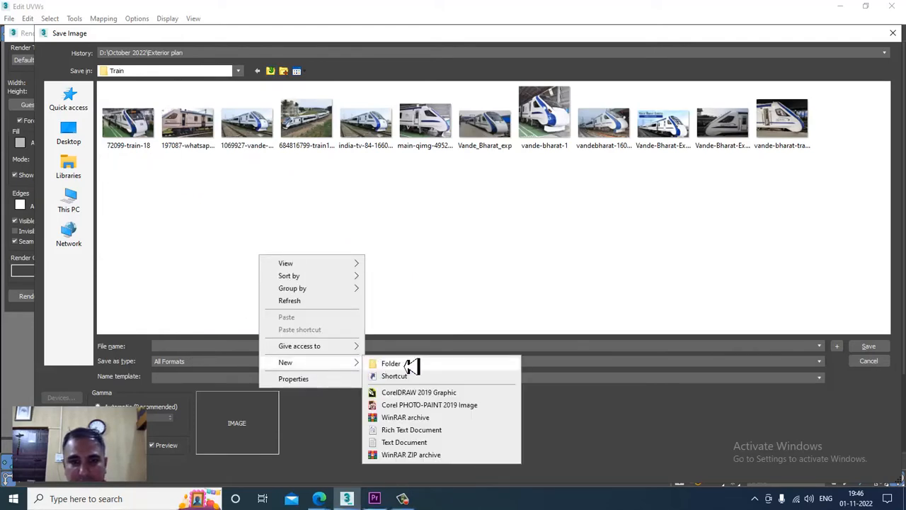
left_click(411, 364)
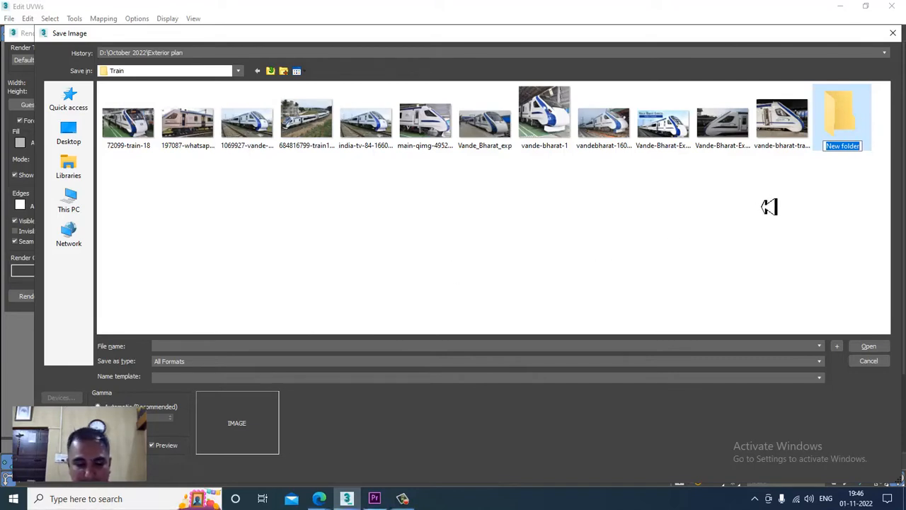
type("textu")
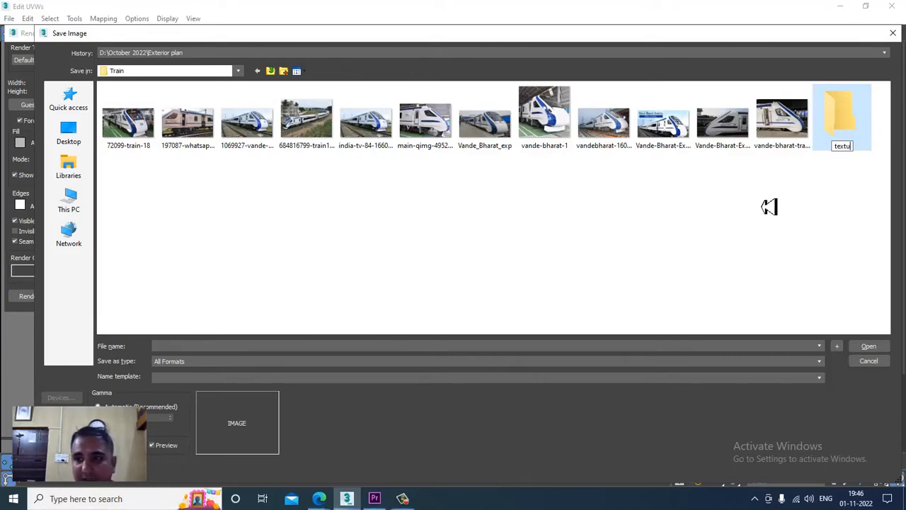
type("re")
key("Return")
key("Return")
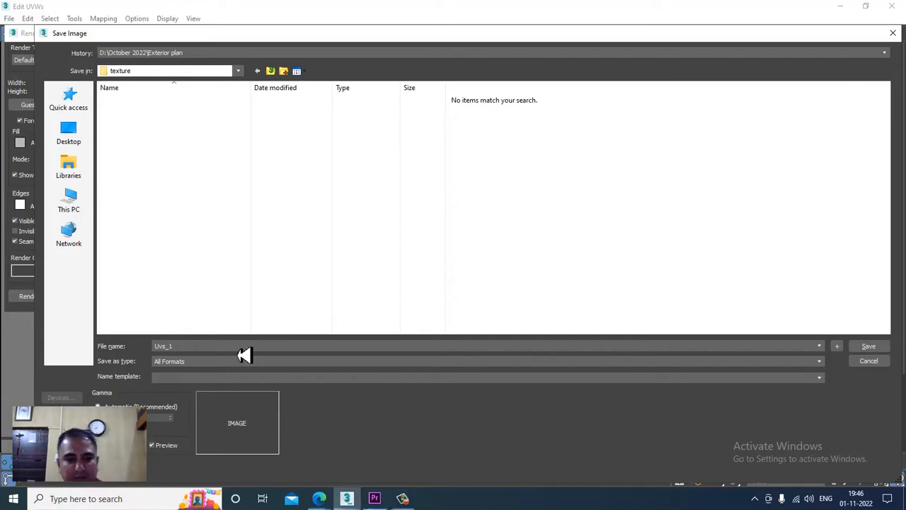
Save the rendered UV map as a JPEG file named Uvs_1 with quality 100
key("j")
left_click(877, 348)
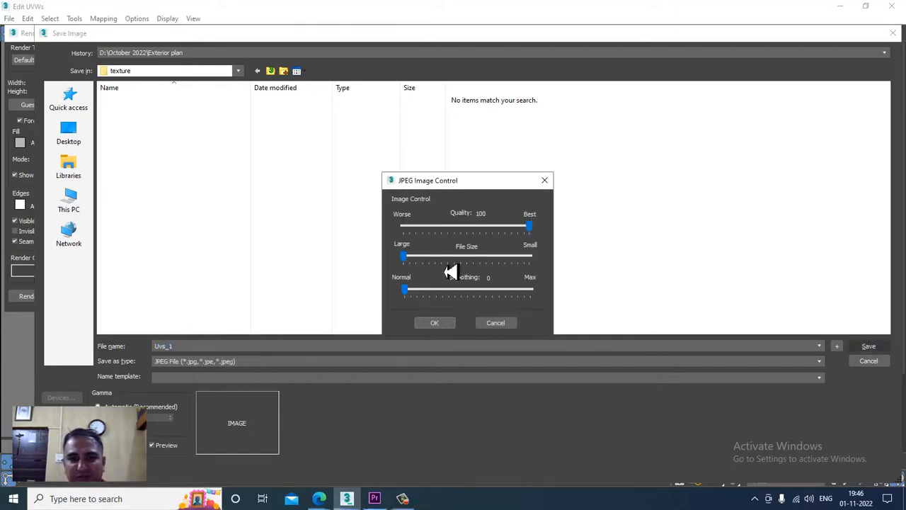
left_click(441, 323)
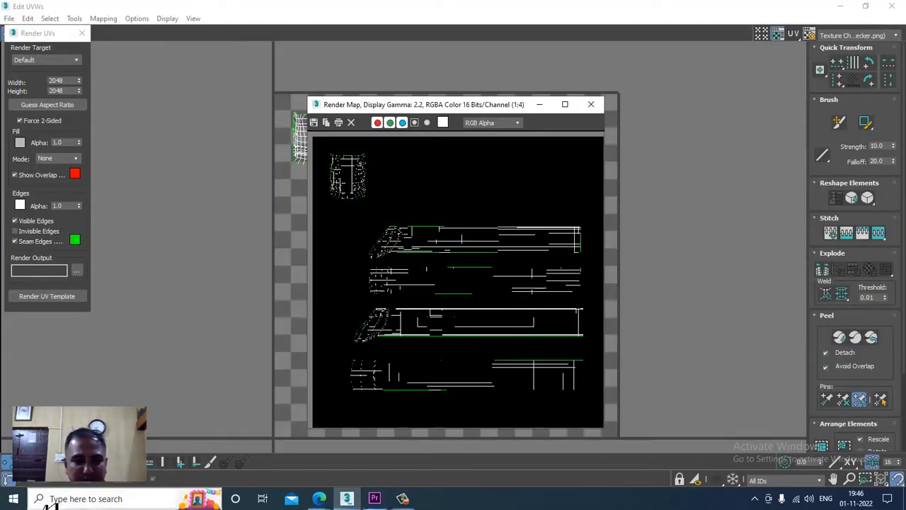
Search Windows for "photo" and launch Adobe Photoshop CC 2017
left_click(86, 504)
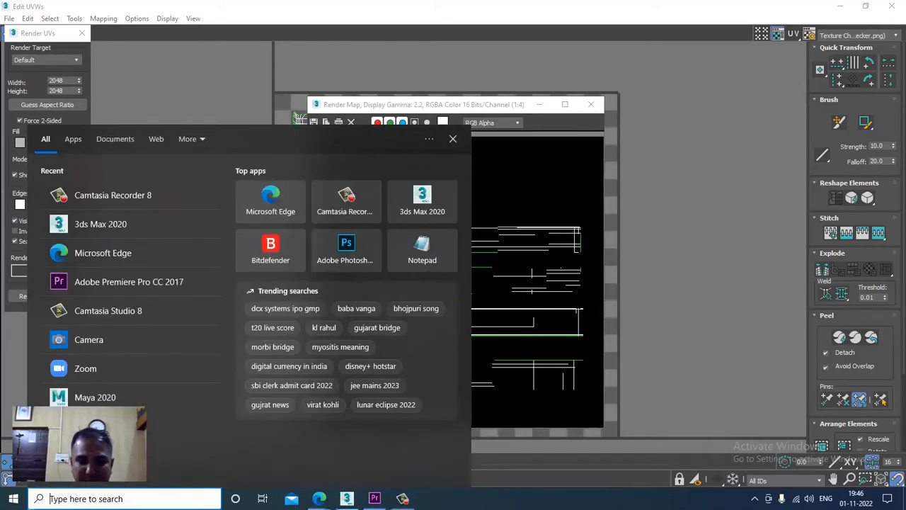
type("photo")
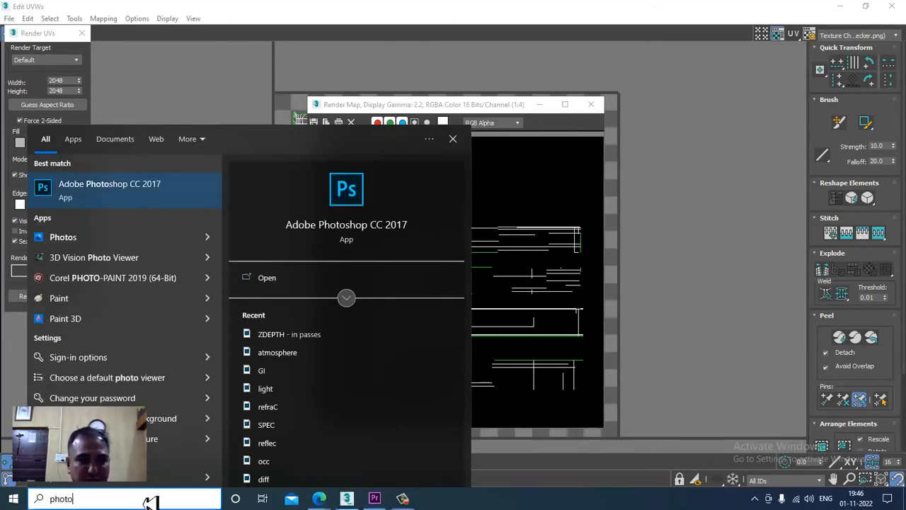
left_click(133, 193)
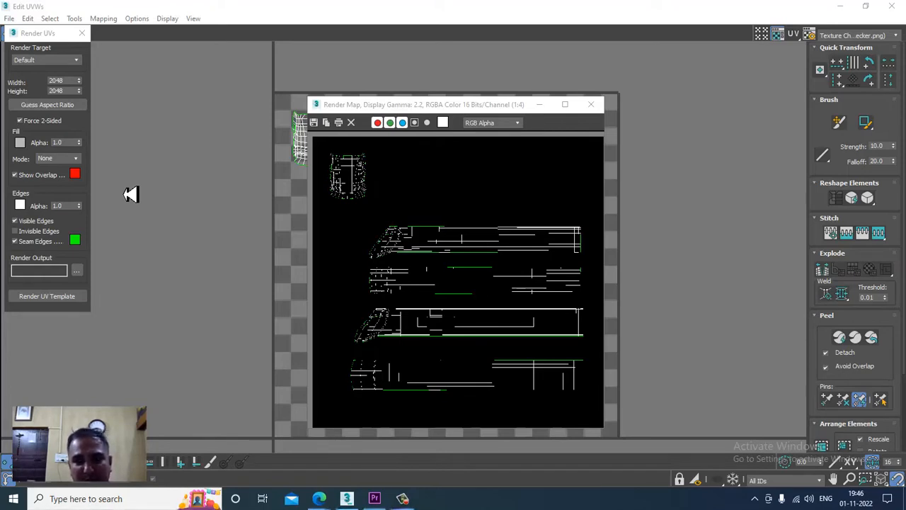
left_click(408, 503)
left_click(409, 503)
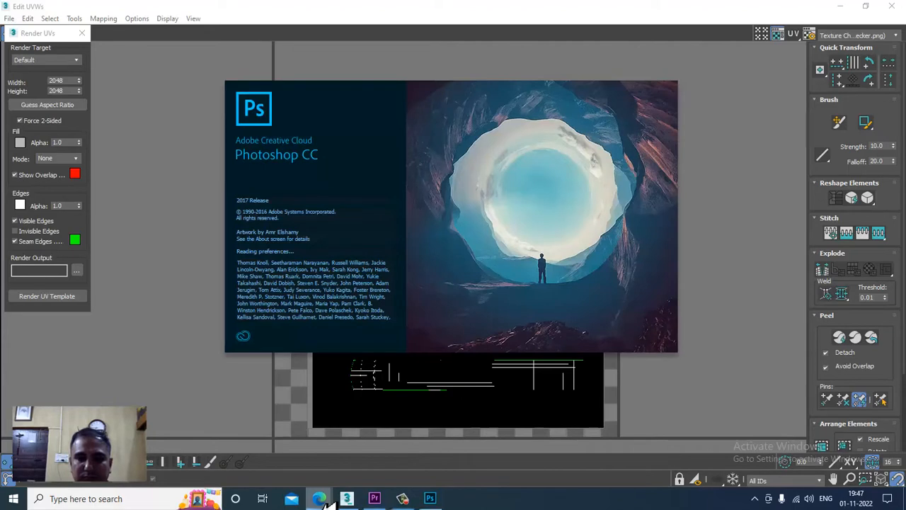
left_click(402, 498)
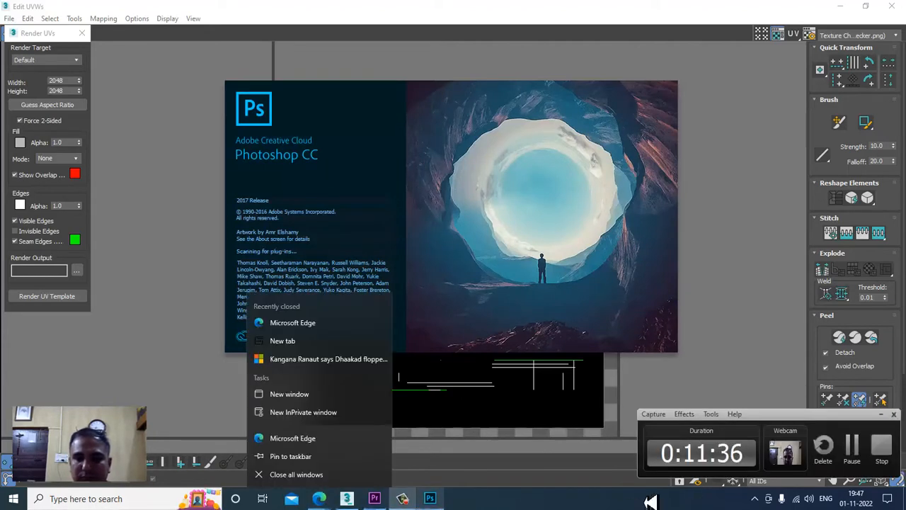
left_click(852, 446)
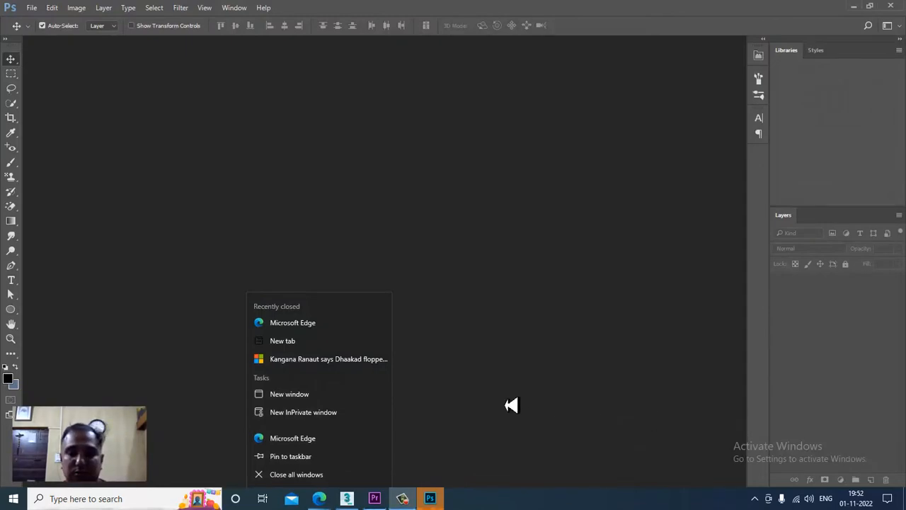
left_click(569, 390)
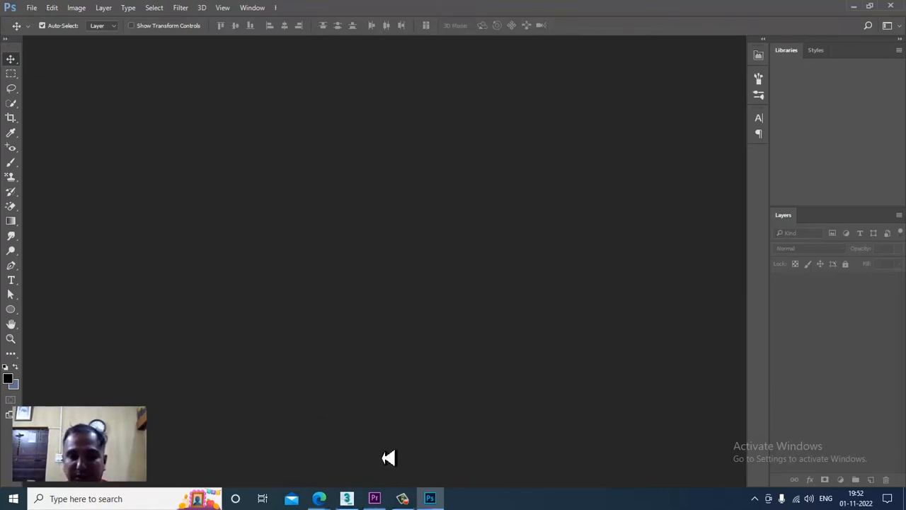
left_click(404, 502)
left_click(403, 503)
left_click(405, 501)
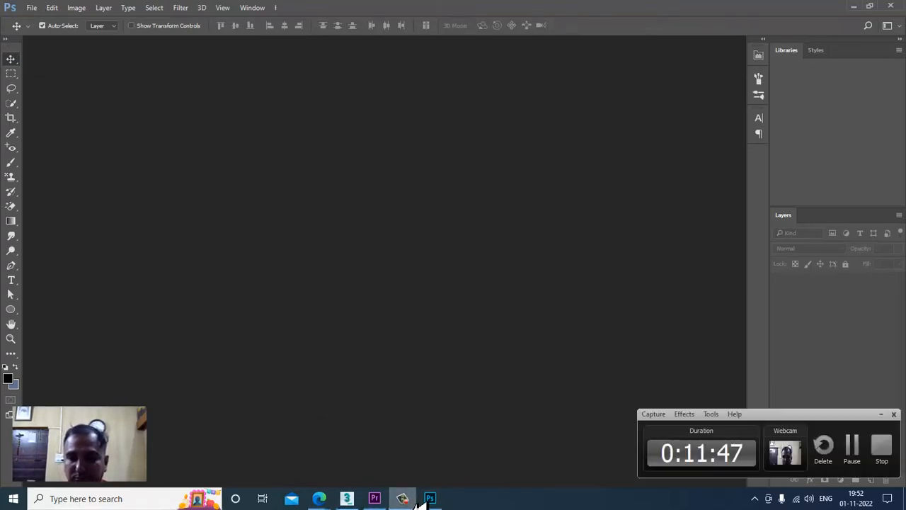
left_click(416, 500)
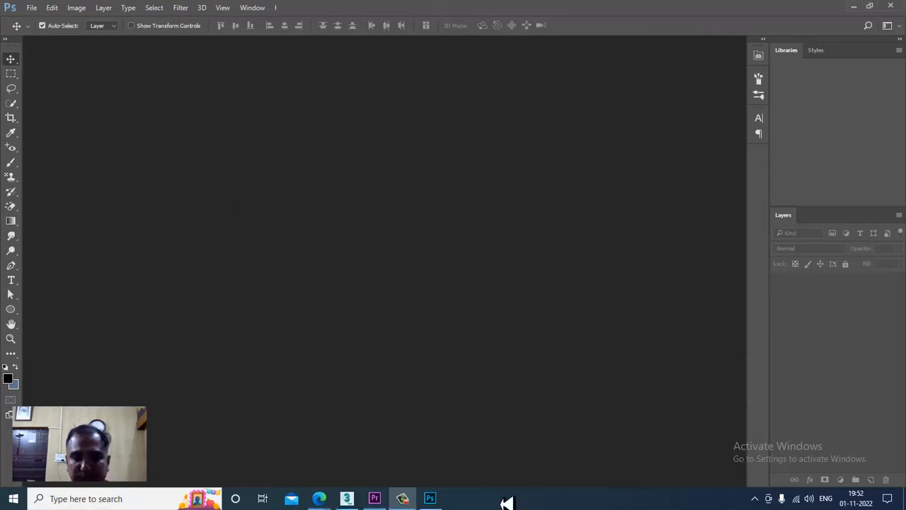
left_click(402, 498)
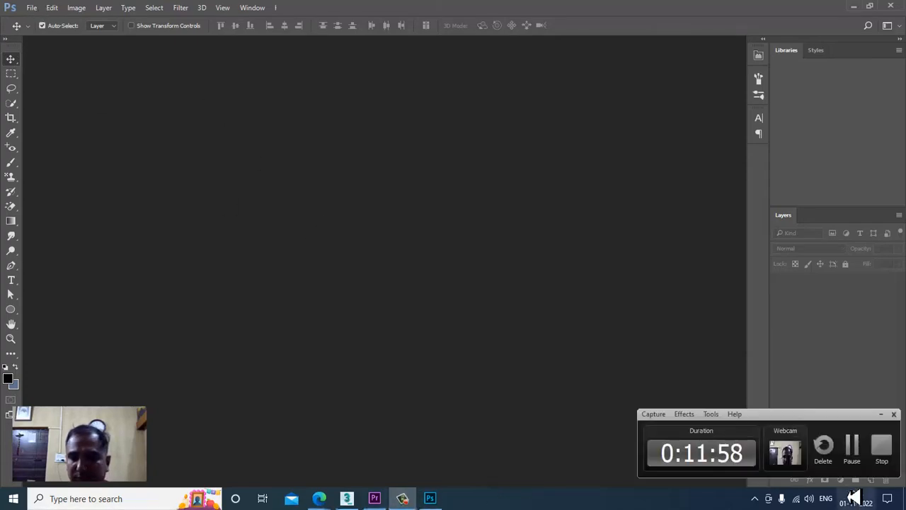
left_click(855, 446)
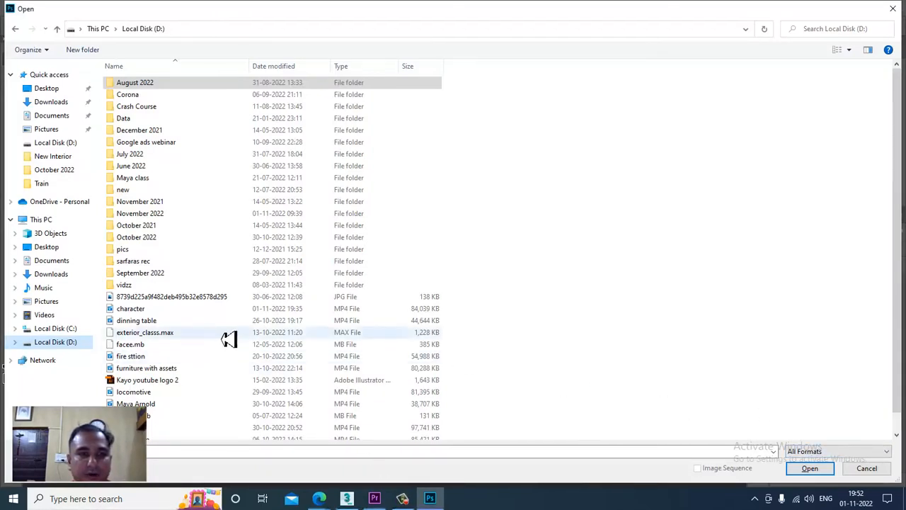
Open the Uvs_1 image from the texture folder inside September 2022 > Train on drive D
double_click(182, 278)
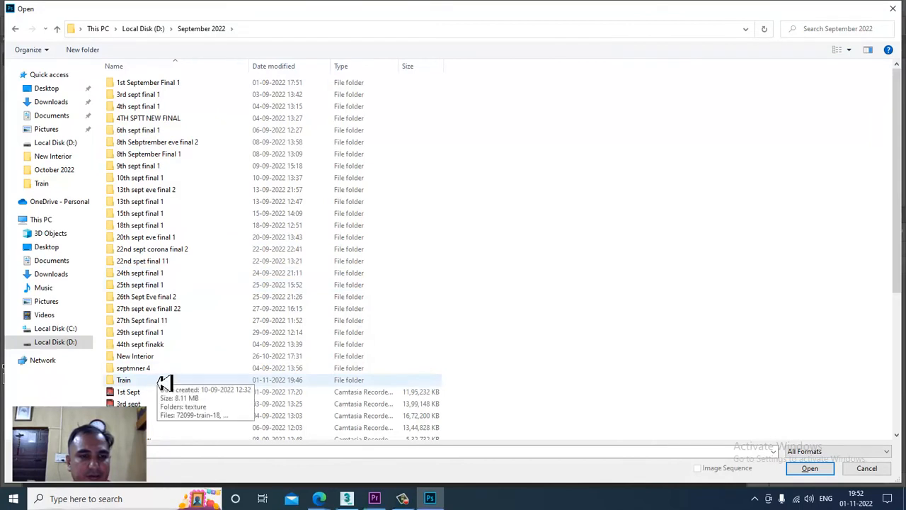
left_click(162, 383)
double_click(162, 383)
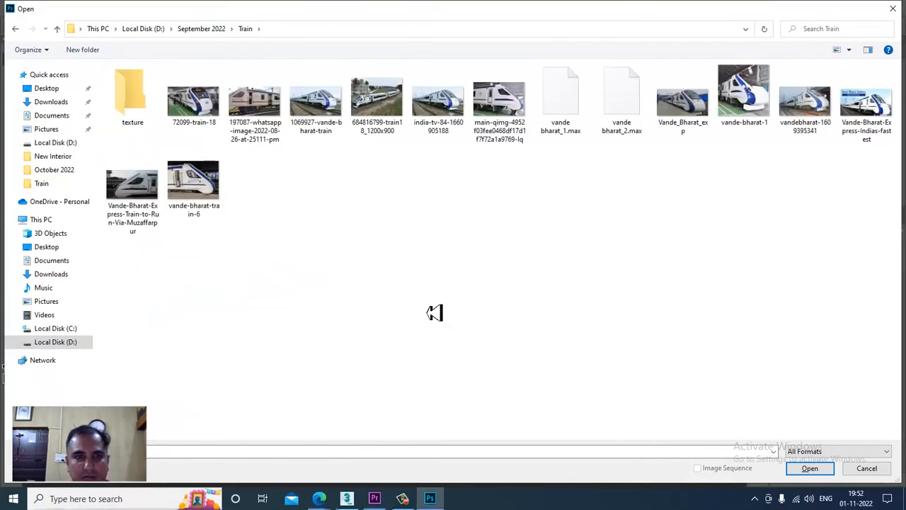
double_click(145, 99)
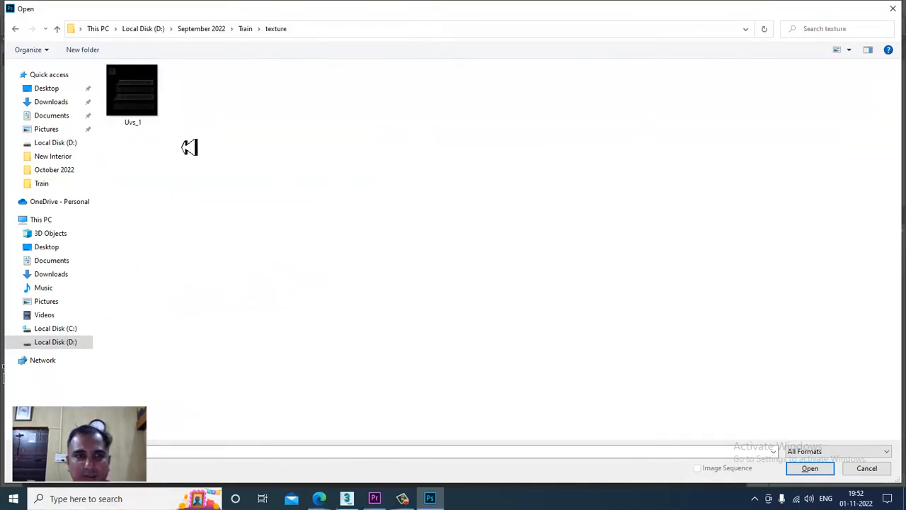
left_click(142, 93)
left_click(862, 471)
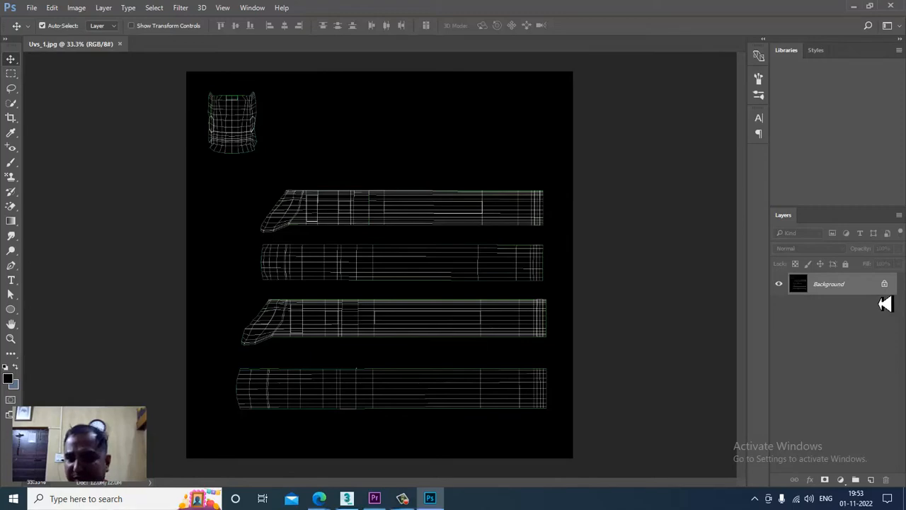
Open the reference photo 684816799-train18_1200x900 from the Train folder as a second document
left_click(33, 9)
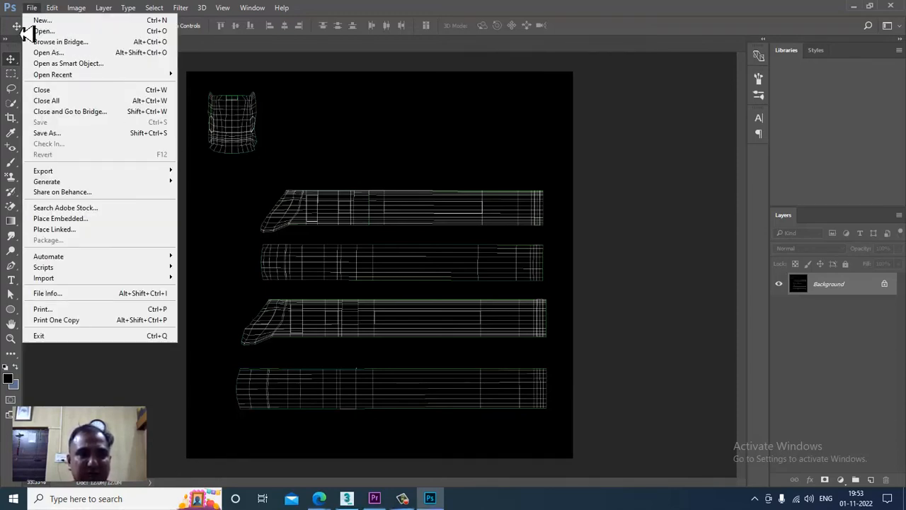
left_click(32, 8)
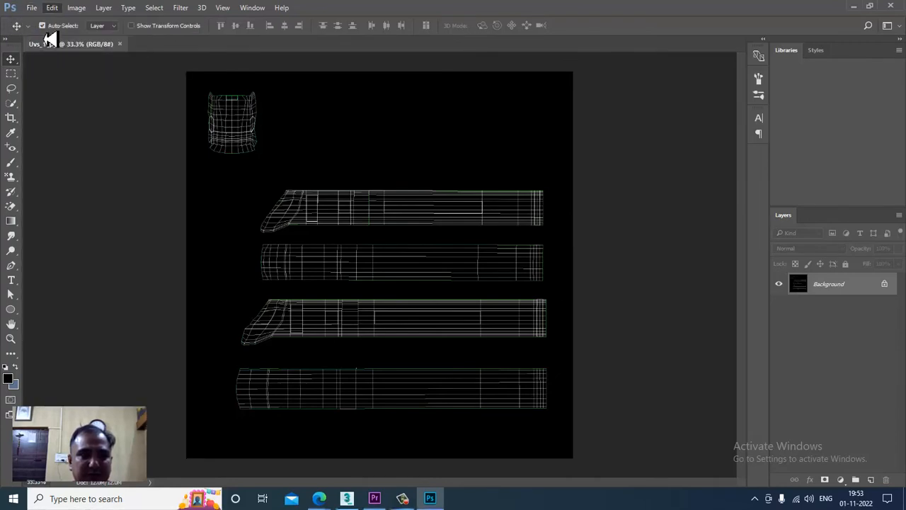
left_click(32, 8)
left_click(60, 30)
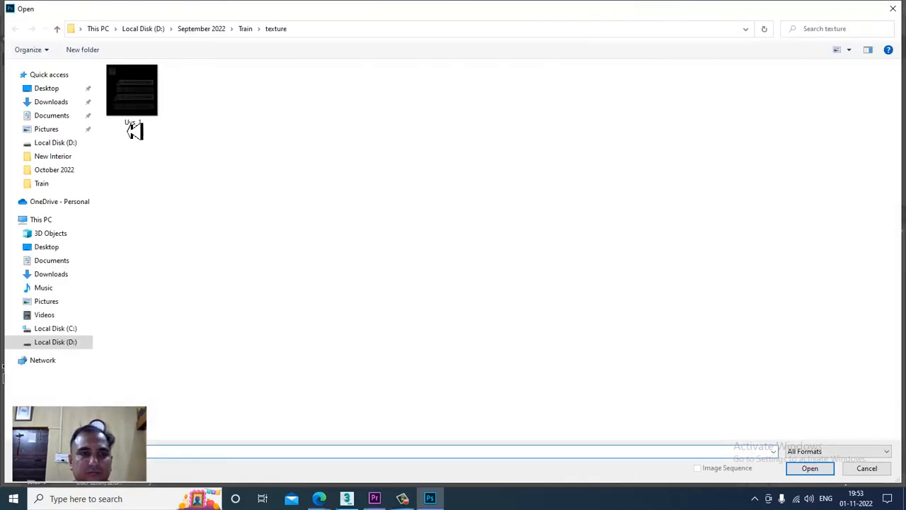
left_click(247, 34)
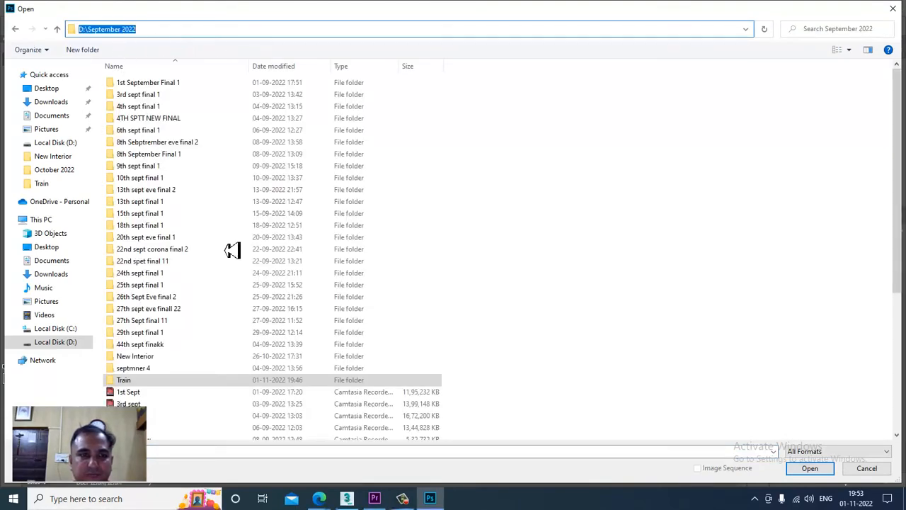
double_click(142, 383)
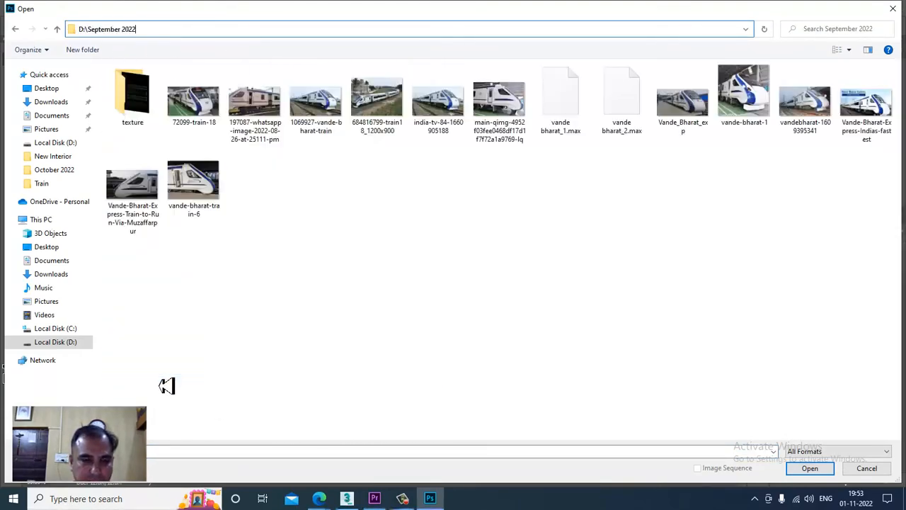
left_click(375, 115)
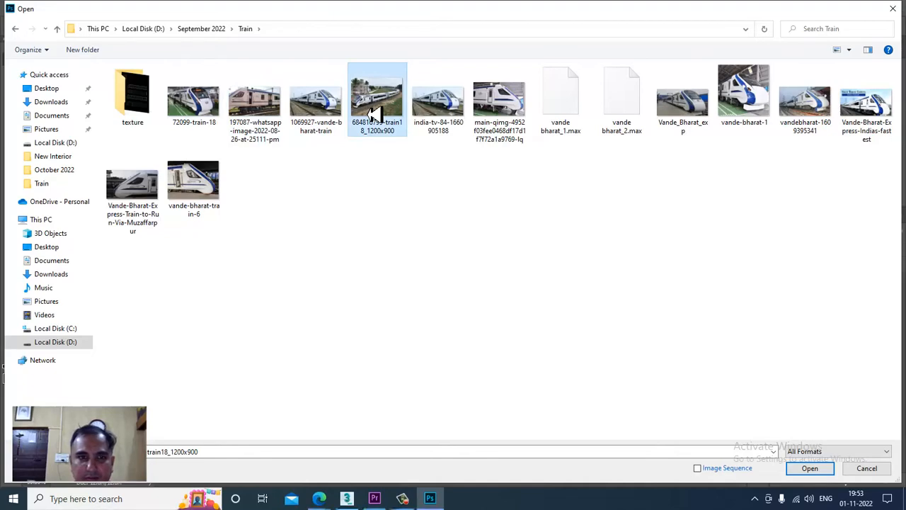
double_click(375, 114)
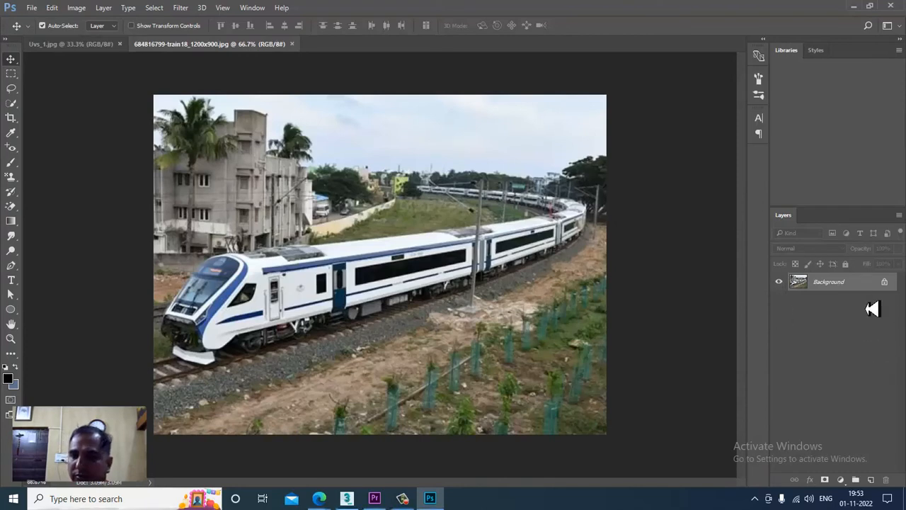
Unlock the Background layers of the train photo and the Uvs_1 image, and add an empty layer above the UV map
left_click(885, 287)
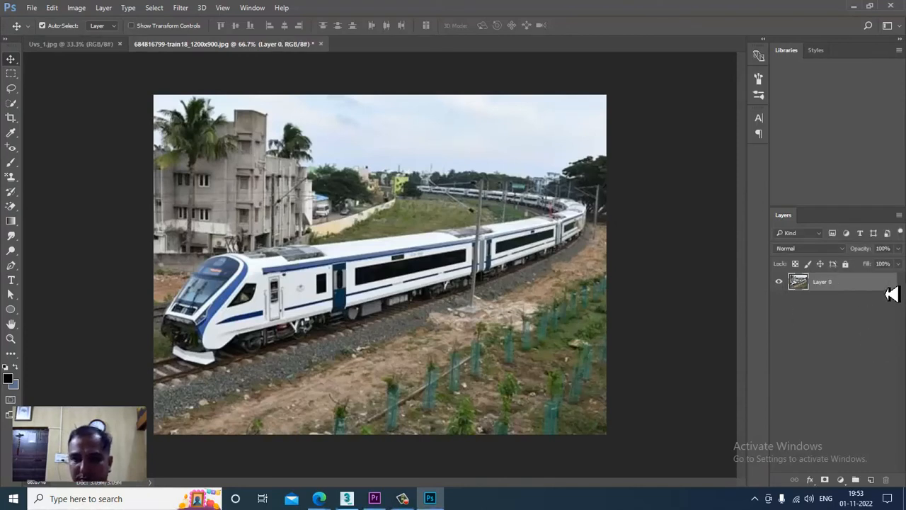
left_click(78, 46)
left_click(889, 285)
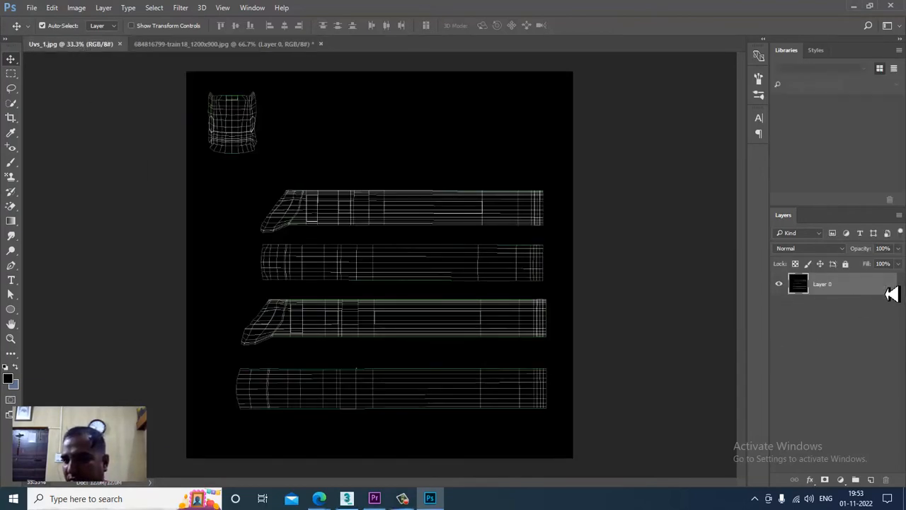
left_click(872, 480)
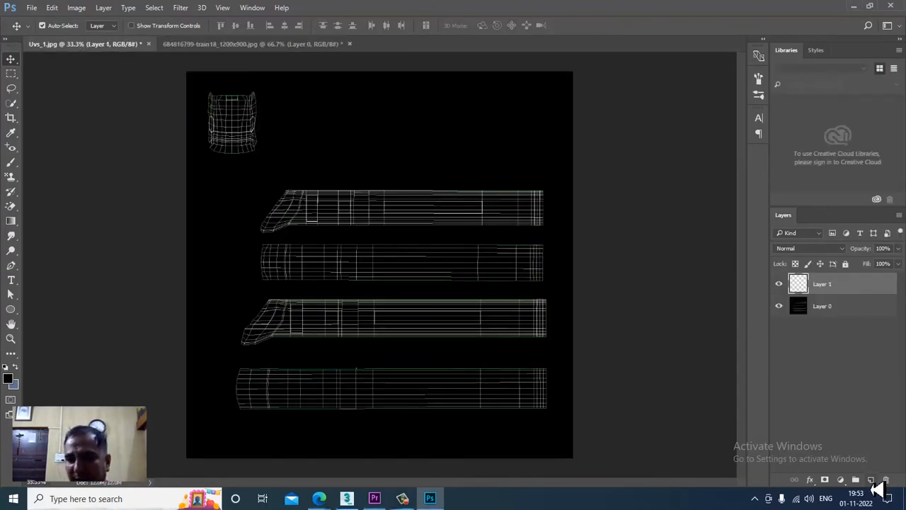
Fill the new empty layer with brown #733609 and set its blend mode to Screen
left_click(10, 380)
left_click(445, 238)
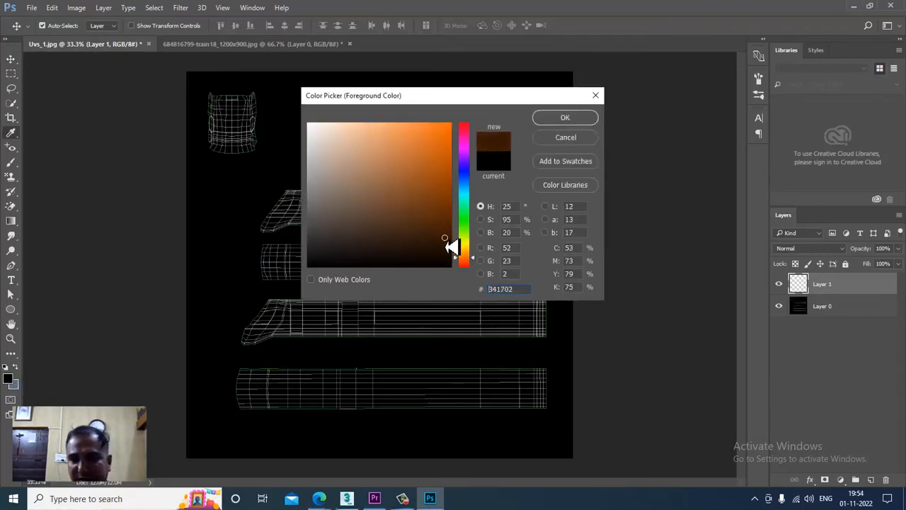
left_click(445, 239)
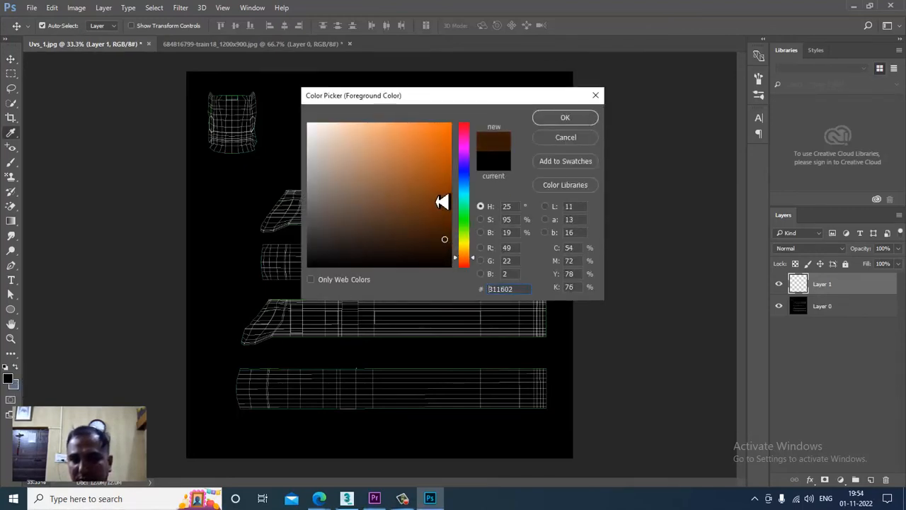
left_click_drag(440, 235, 440, 202)
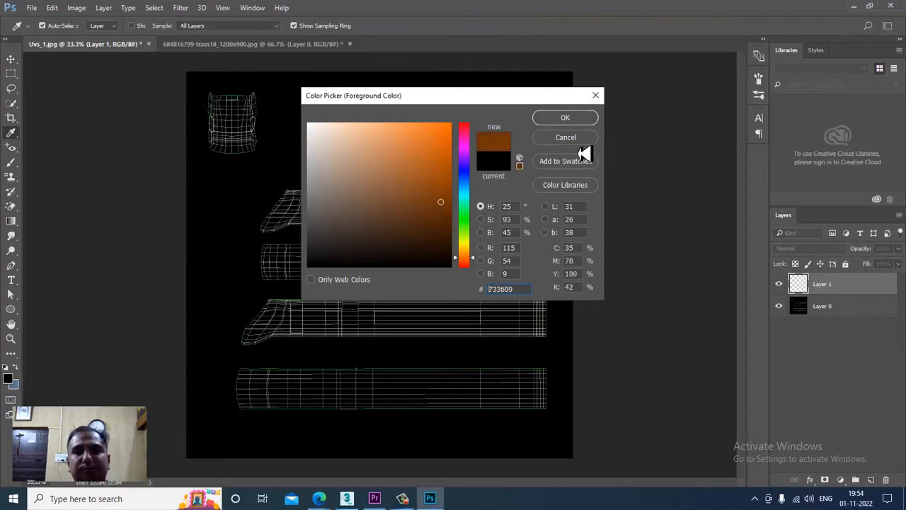
left_click(565, 117)
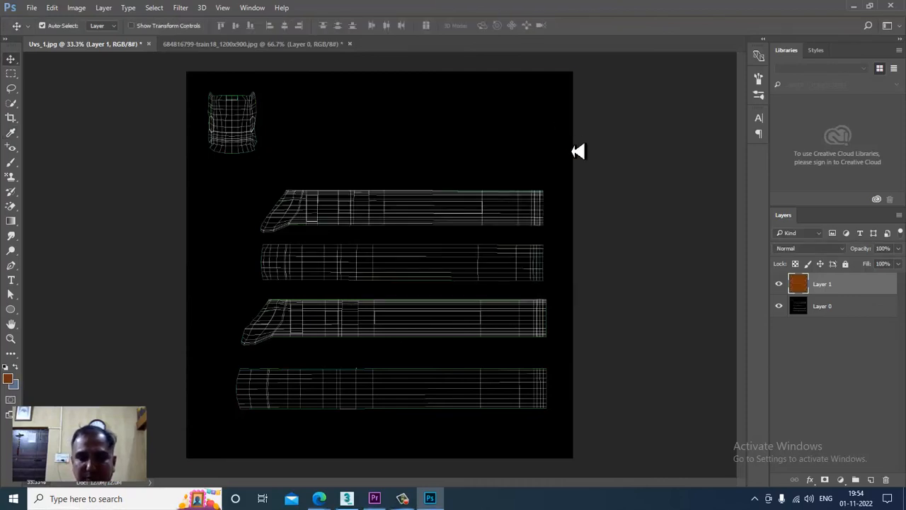
key("alt+BackSpace")
left_click(798, 249)
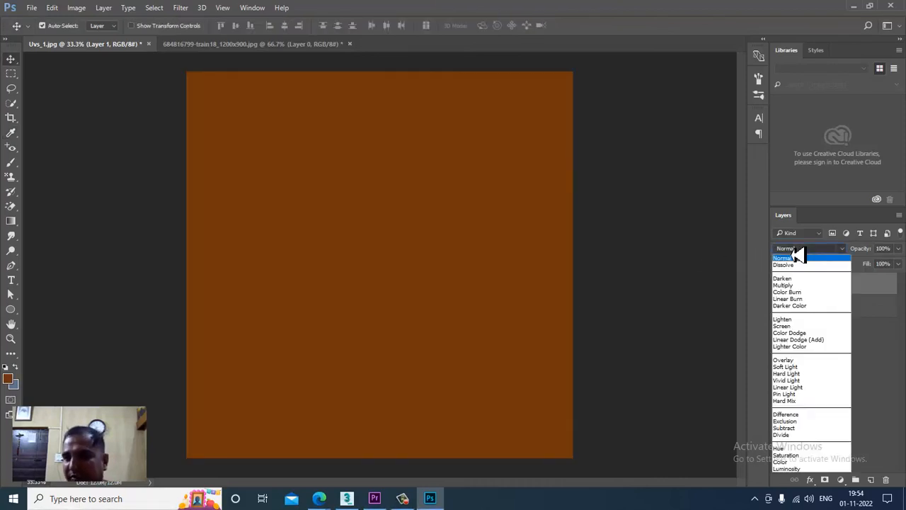
left_click(822, 327)
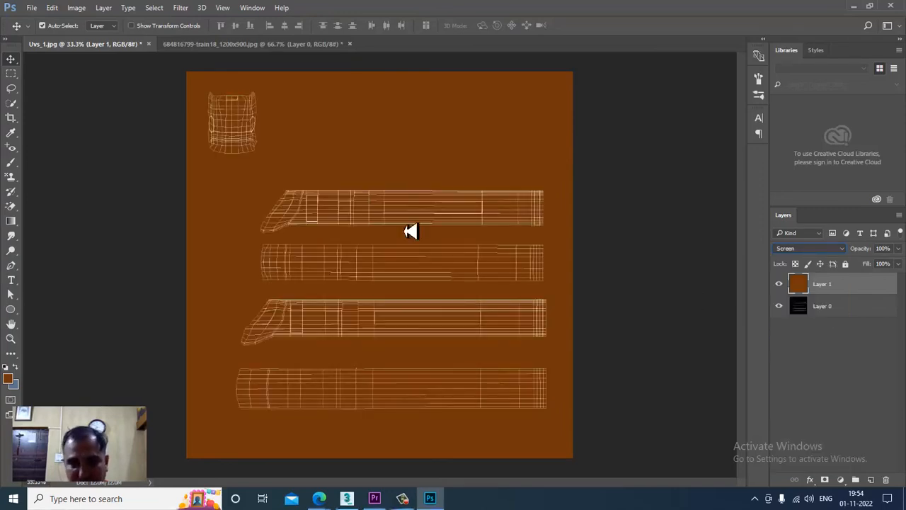
Float the train reference photo in its own window and place it below the first side view of the UV map at 100% zoom
left_click(217, 44)
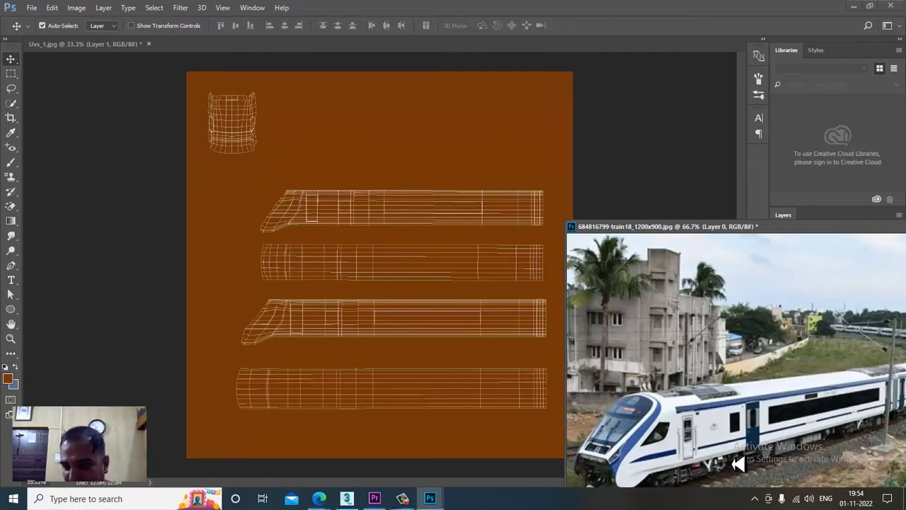
left_click(302, 222)
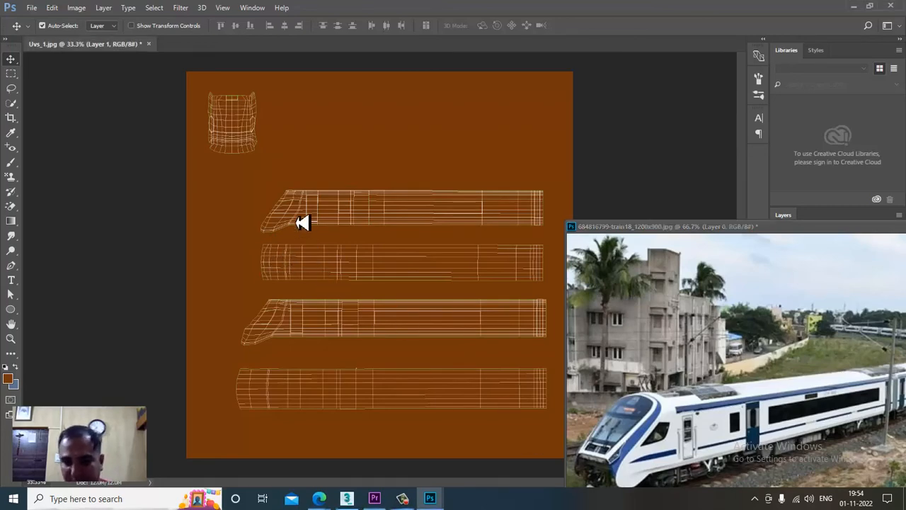
key("ctrl+plus")
key("ctrl+plus")
key("ctrl+plus")
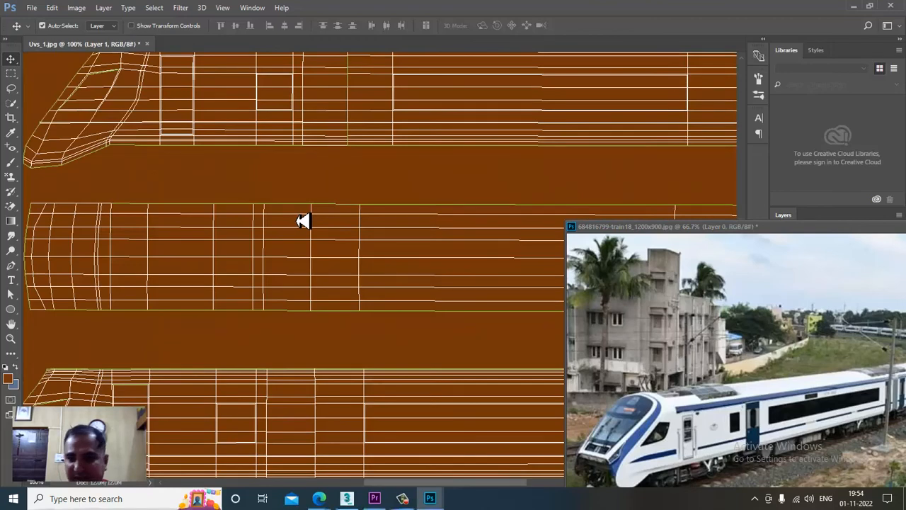
left_click_drag(237, 186, 305, 270)
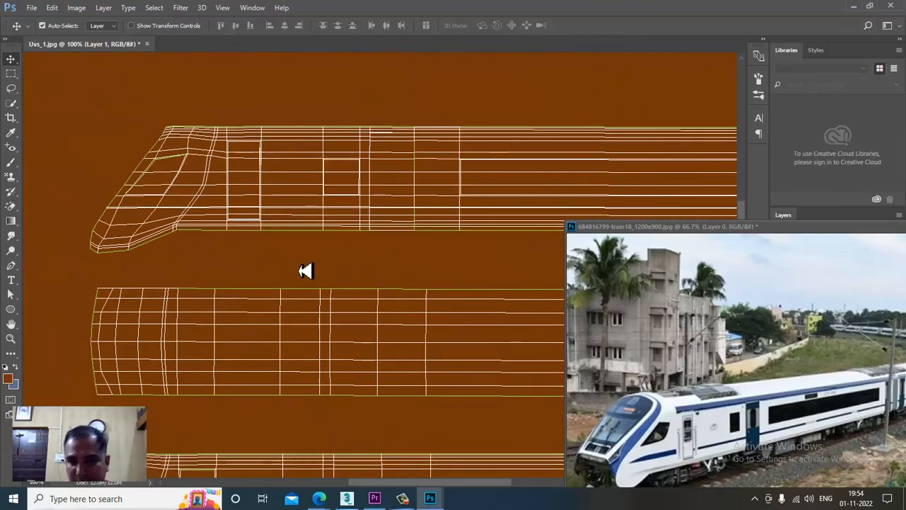
left_click_drag(856, 226, 597, 391)
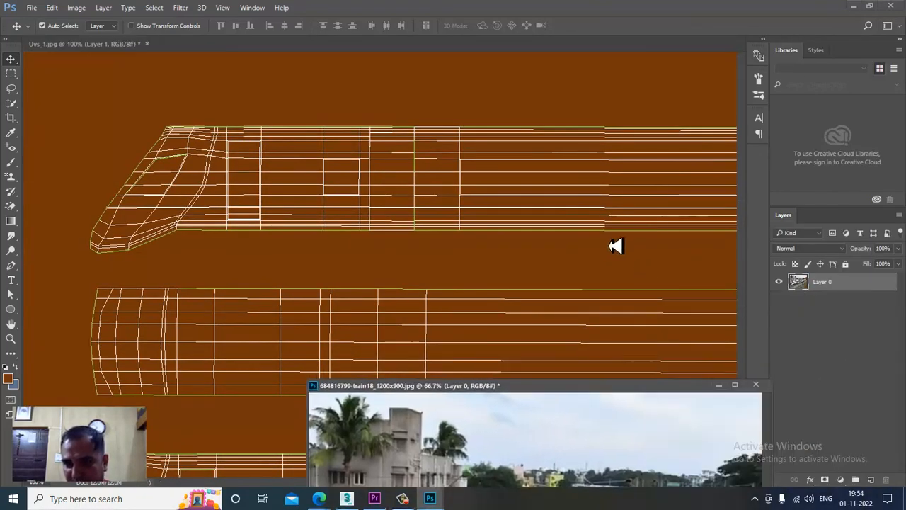
left_click(616, 246)
Add a new layer above the brown fill and outline a thin pointed stripe selection across the upper side view's nose with the Polygonal Lasso
left_click(871, 479)
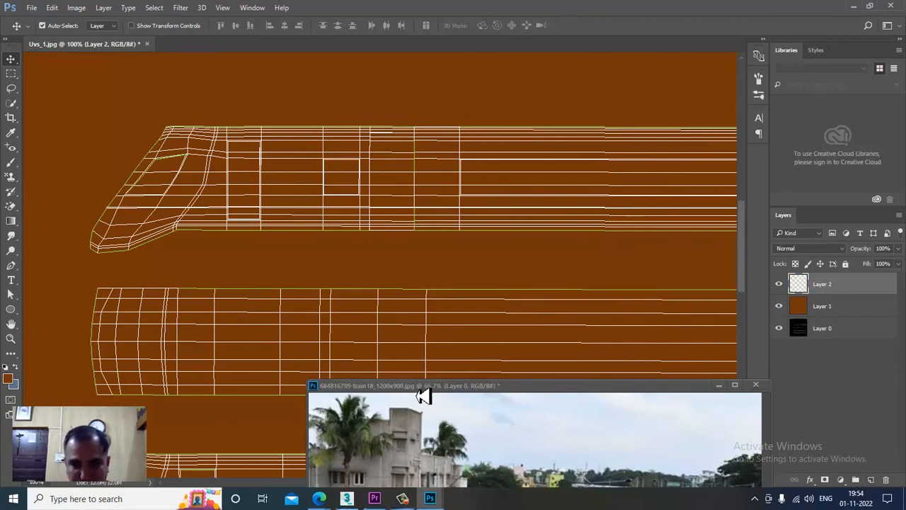
left_click_drag(429, 394, 491, 346)
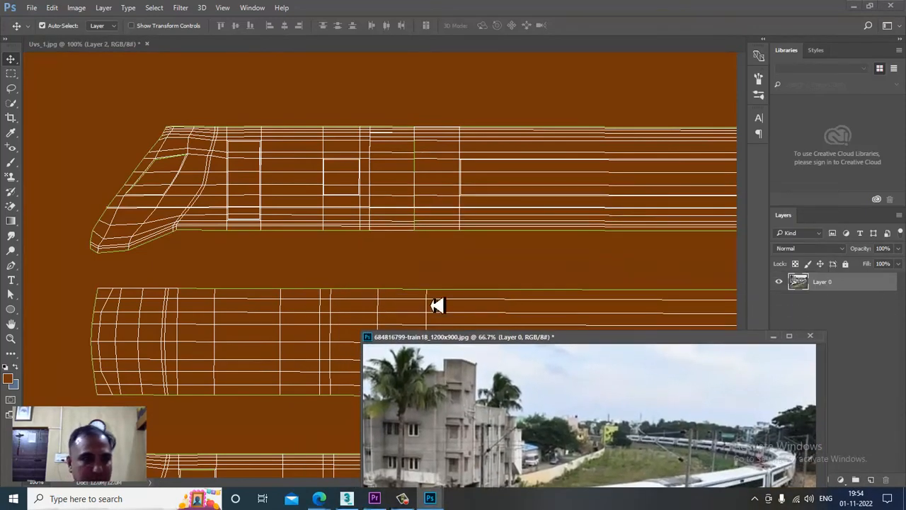
right_click(13, 92)
left_click(78, 103)
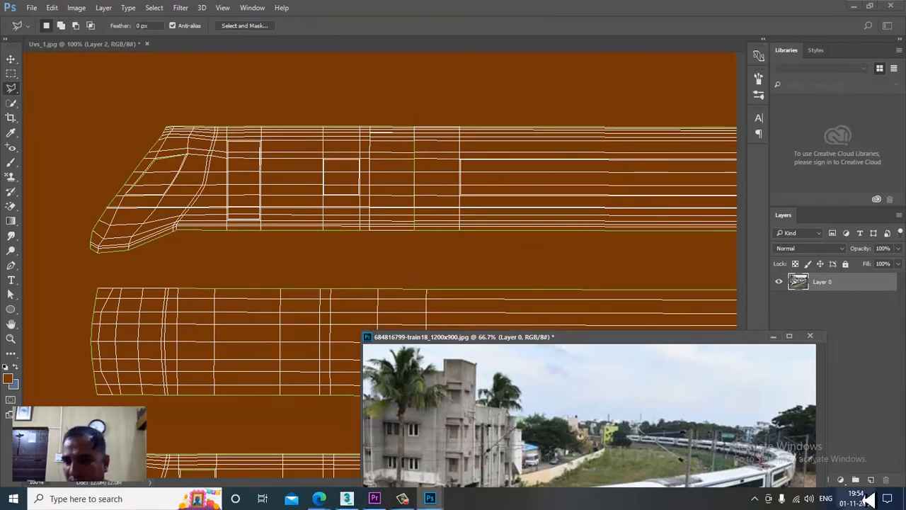
left_click(595, 274)
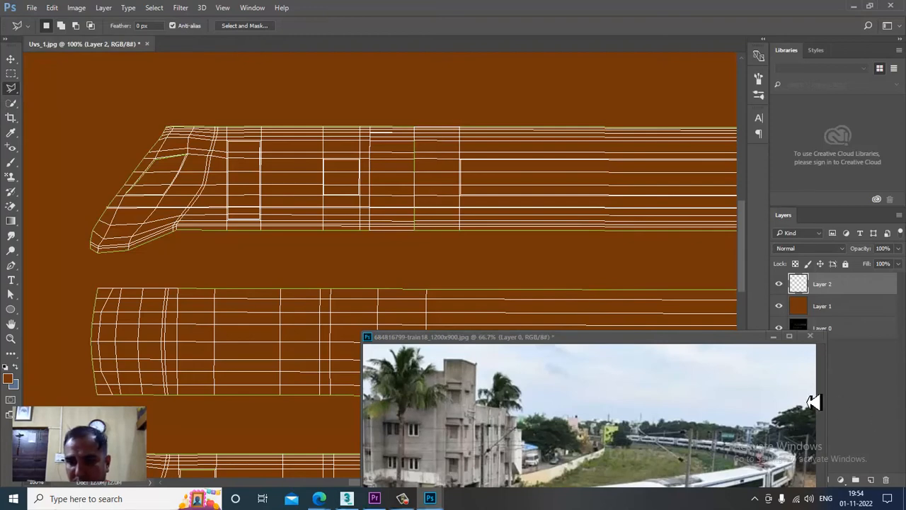
left_click_drag(558, 343, 541, 310)
left_click(437, 269)
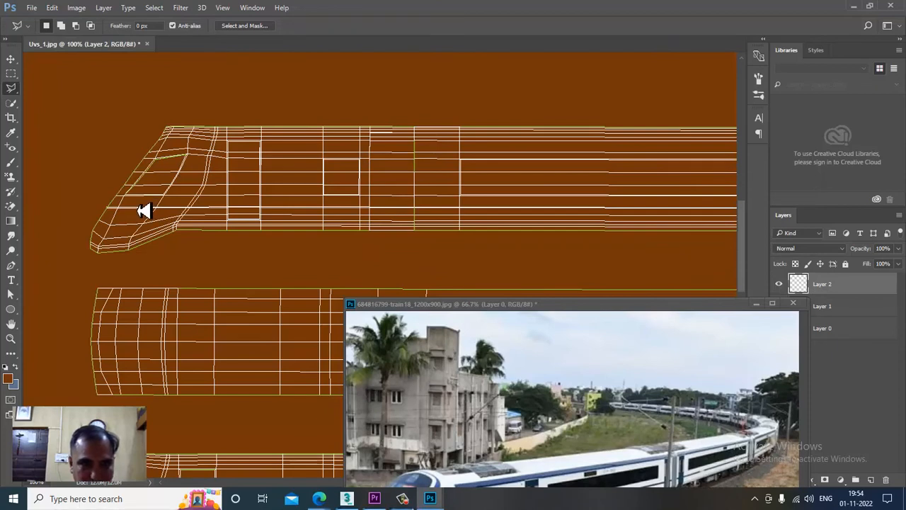
left_click(224, 197)
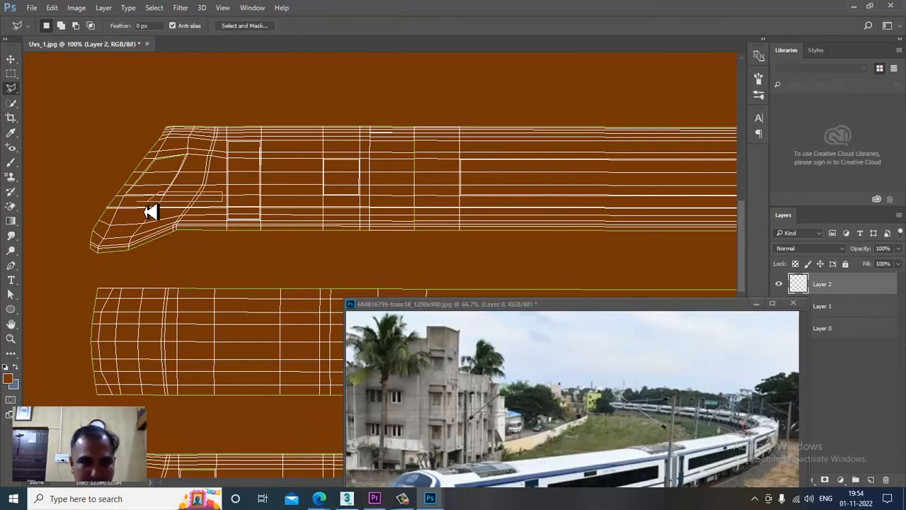
double_click(144, 209)
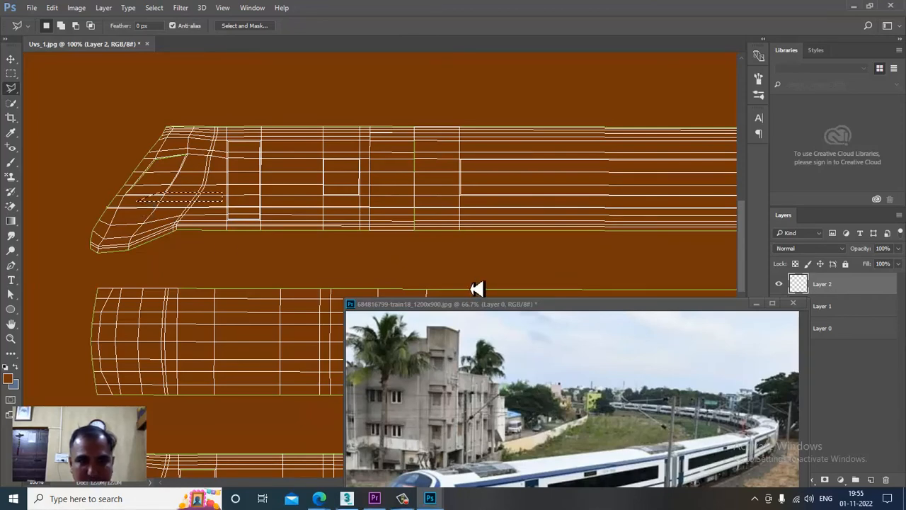
Examine the blue stripe on the train's nose in the reference photo, moving its window clear of the selected UV area again
mouse_move(588, 307)
left_mouse_down()
mouse_move(553, 120)
mouse_move(545, 252)
mouse_move(547, 214)
left_mouse_up()
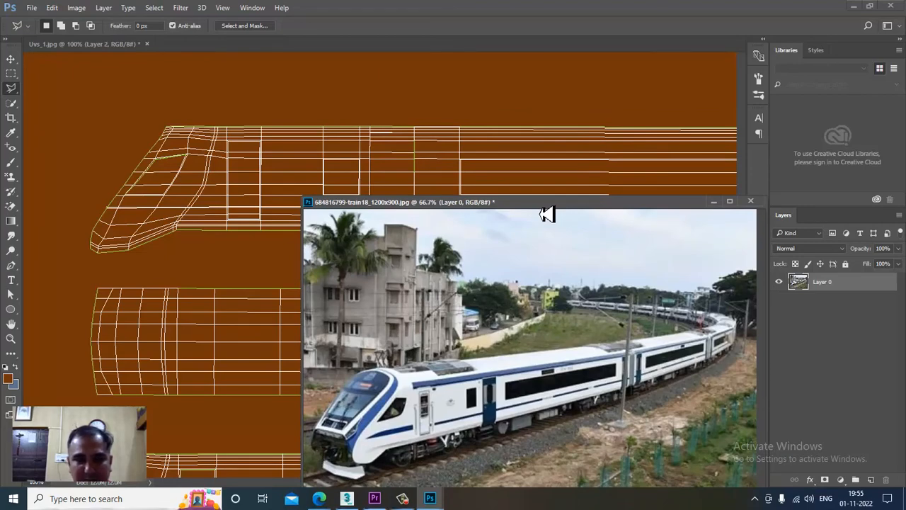
left_click_drag(549, 222, 568, 300)
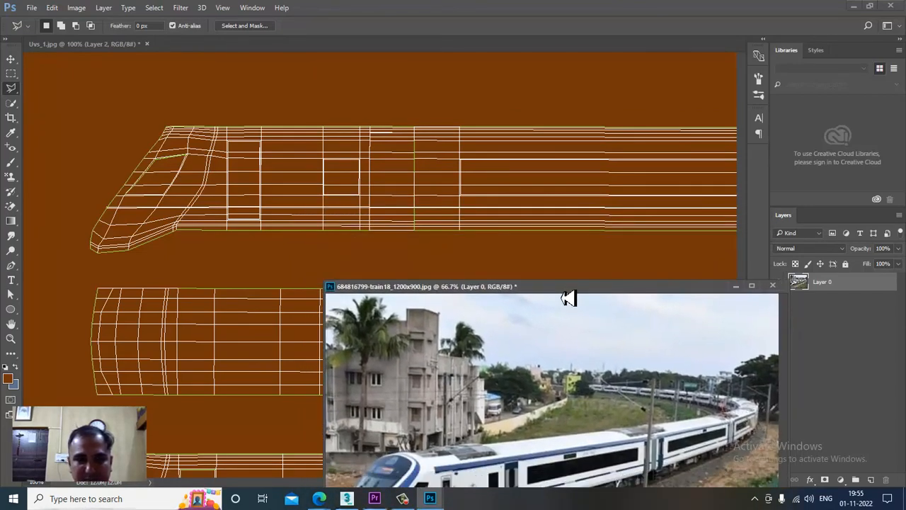
left_click(247, 117)
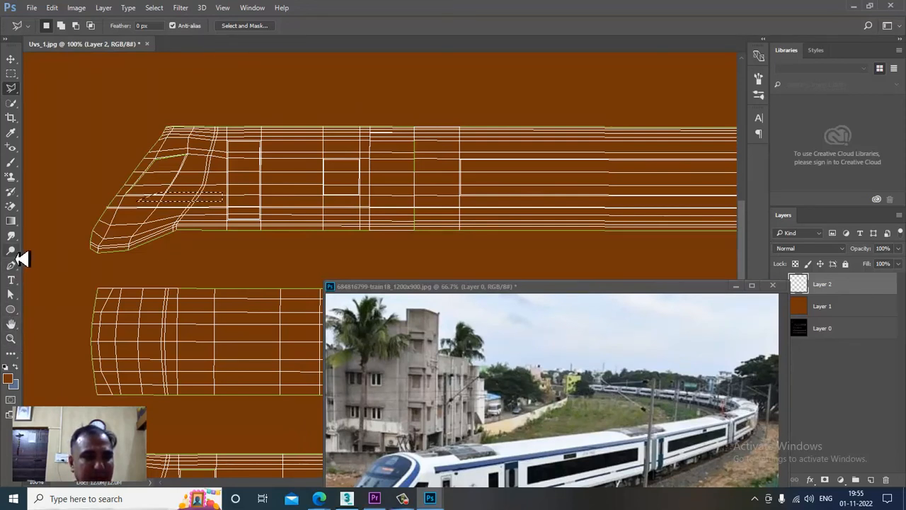
Fill the pointed stripe selection on the nose with blue sampled from the reference photo and squash the stripe to 58.82% of its height
left_click(12, 133)
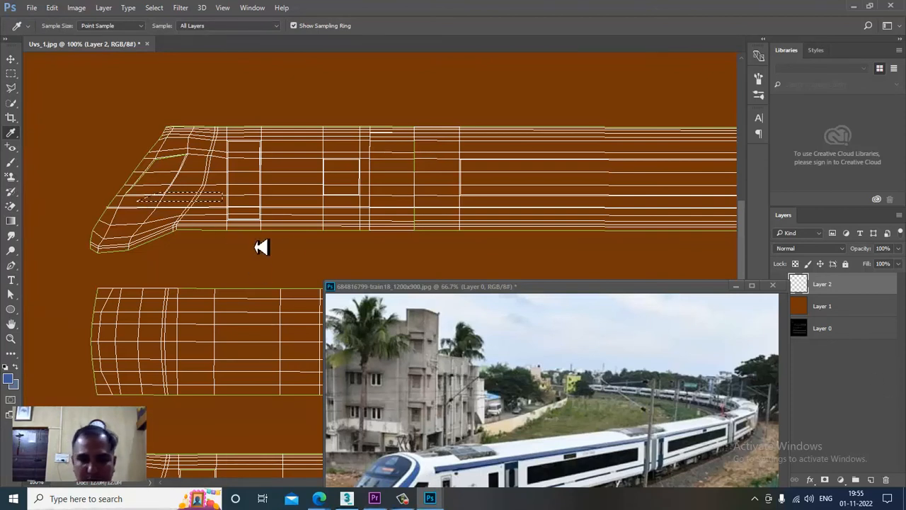
key("alt+BackSpace")
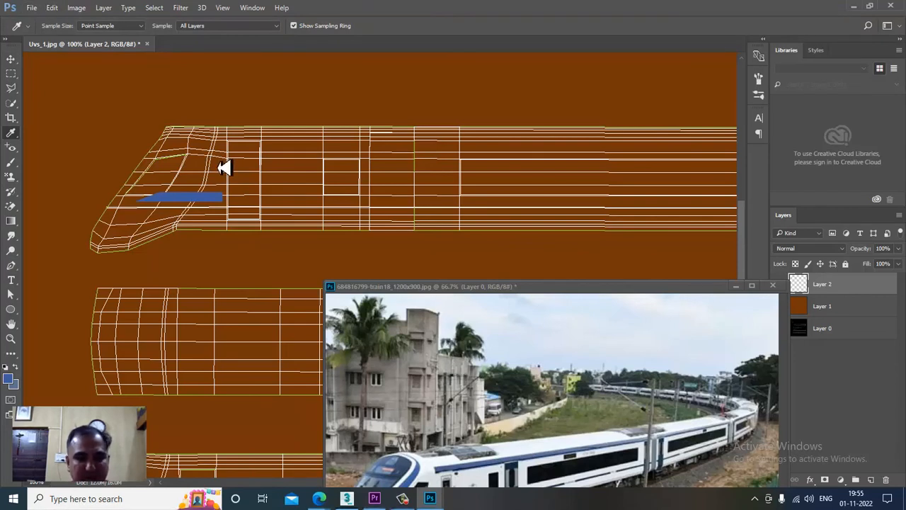
key("ctrl+t")
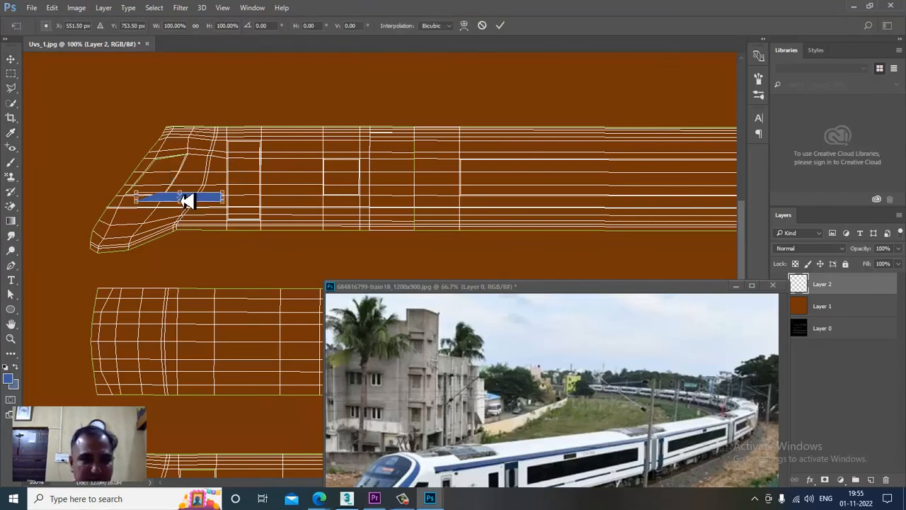
left_click_drag(185, 213, 188, 205)
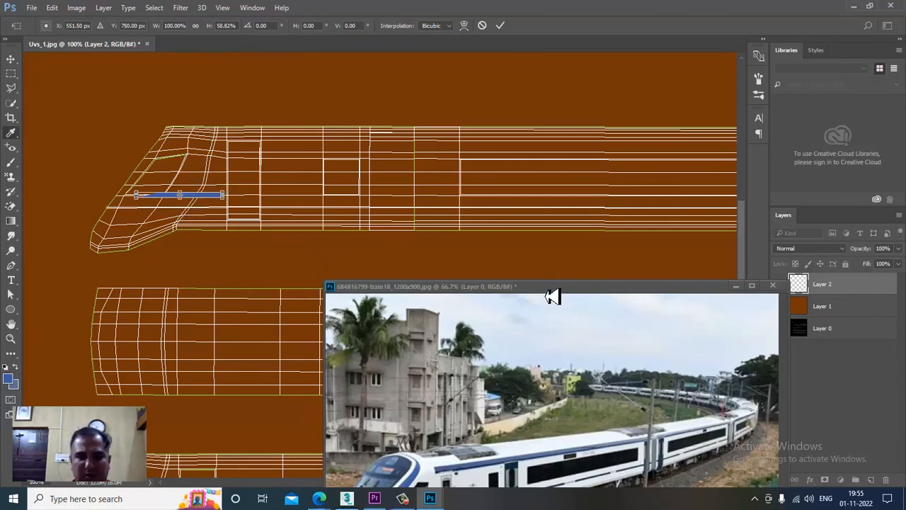
key("Return")
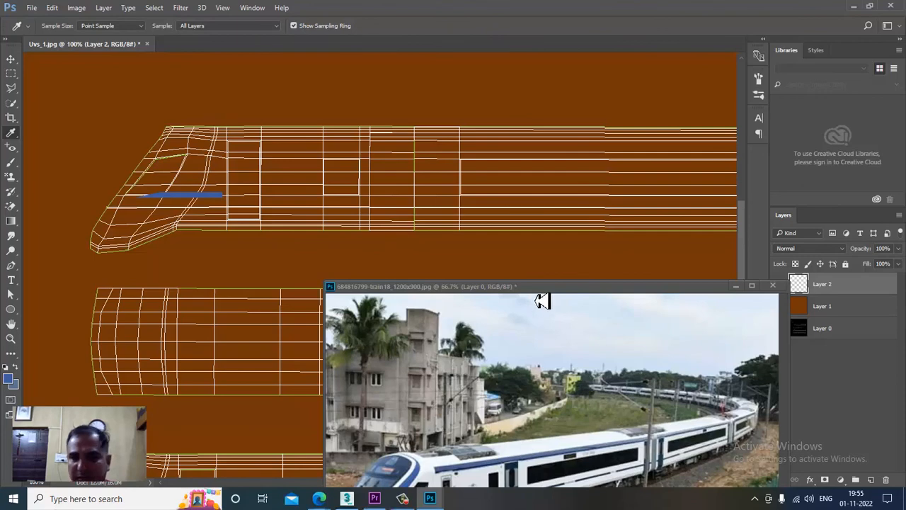
Minimize the train reference photo window and hide the brown fill layer, keeping the black UV template layer shown under the blue stripe
left_click_drag(543, 298, 439, 226)
left_click(626, 215)
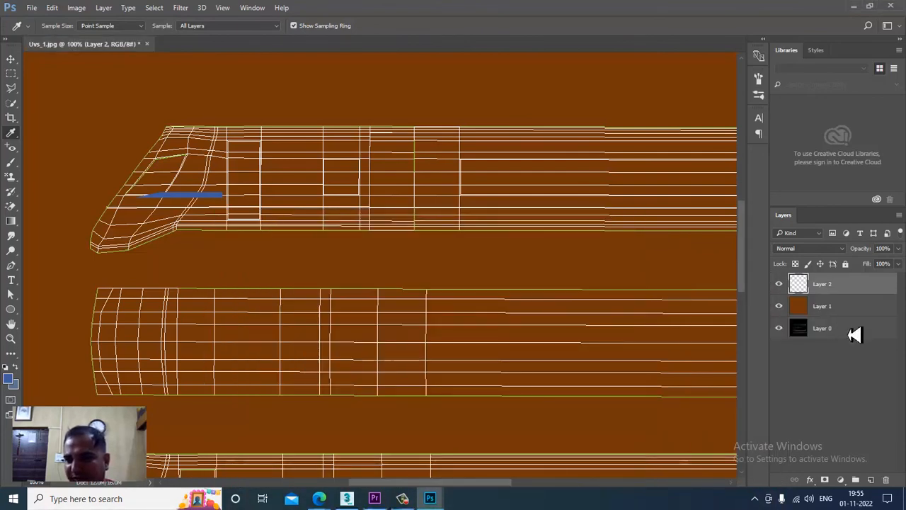
left_click(780, 327)
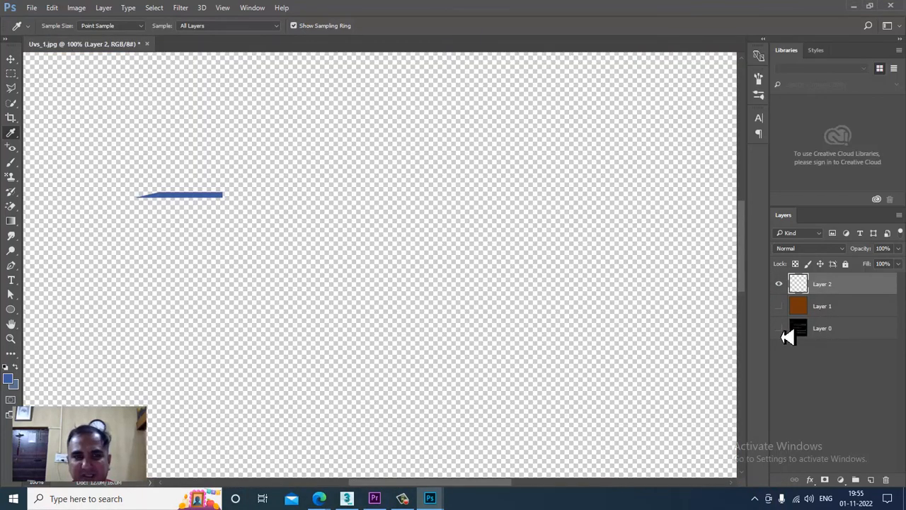
left_click(780, 328)
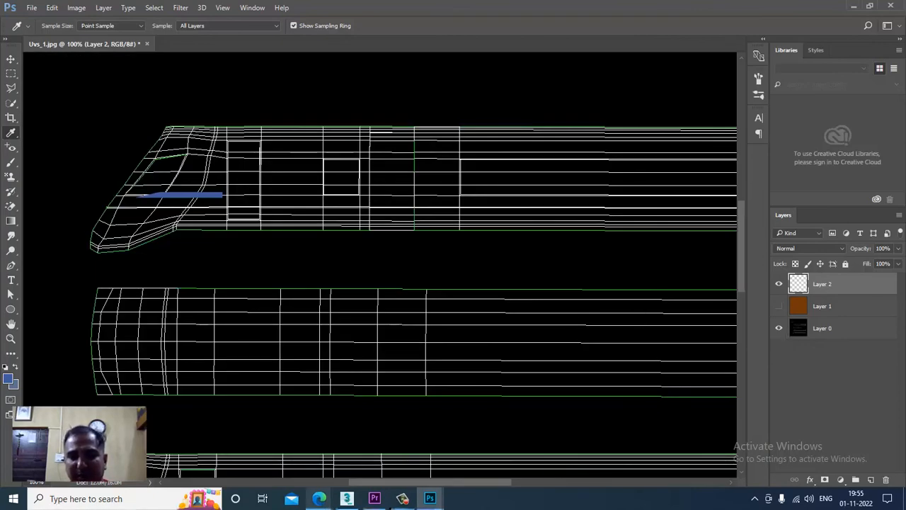
key("ctrl+minus")
key("ctrl+minus")
Switch to the vande bharat_2.max scene in 3ds Max and minimize the UV editor to get back to the train model
mouse_move(354, 501)
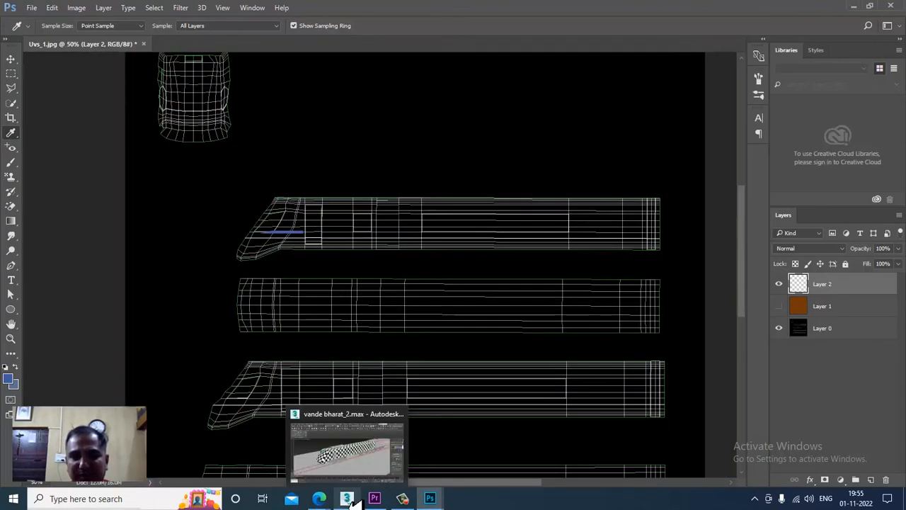
left_click(366, 460)
left_click(539, 104)
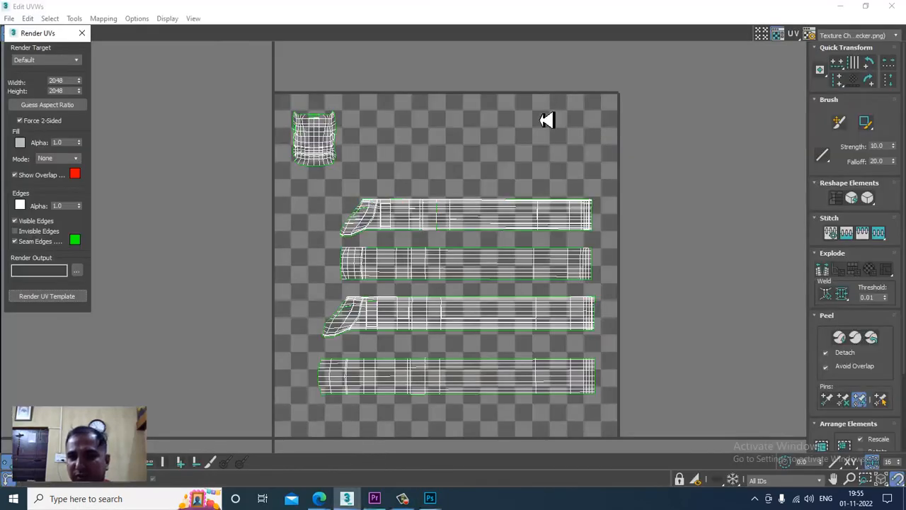
left_click(840, 5)
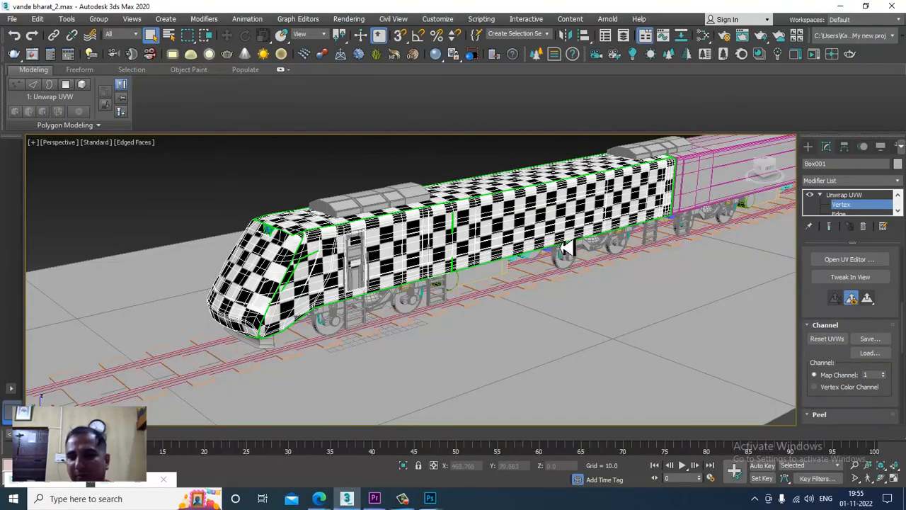
mouse_move(560, 283)
middle_mouse_down("alt")
mouse_move(571, 276)
mouse_move(575, 290)
middle_mouse_up("alt")
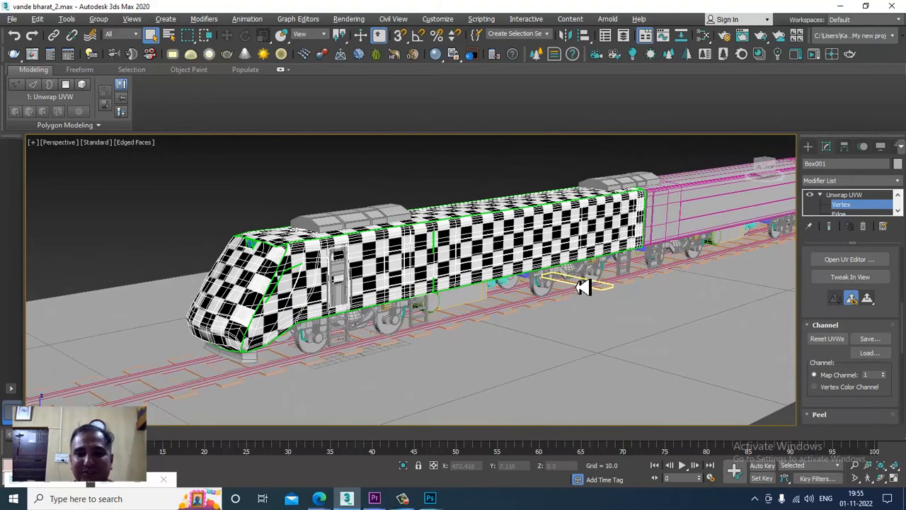